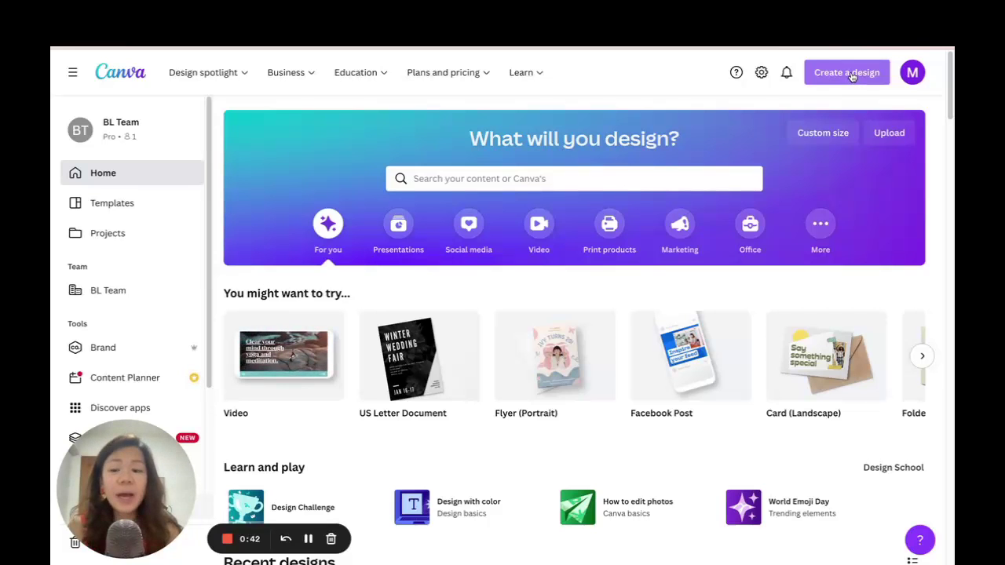
- Import the file "word doc" from Downloads and open the resulting word doc.docx design
left_click(852, 76)
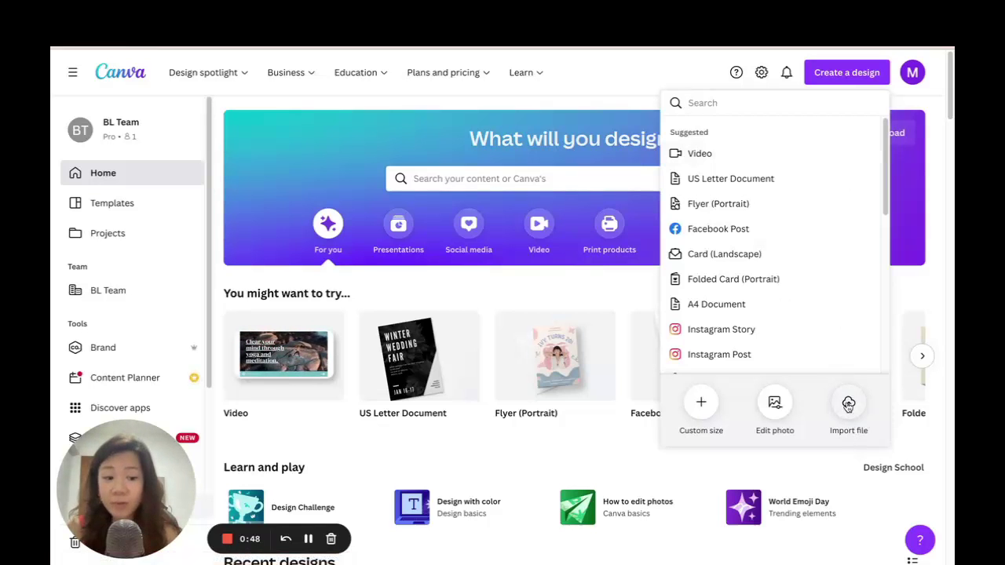
left_click(848, 404)
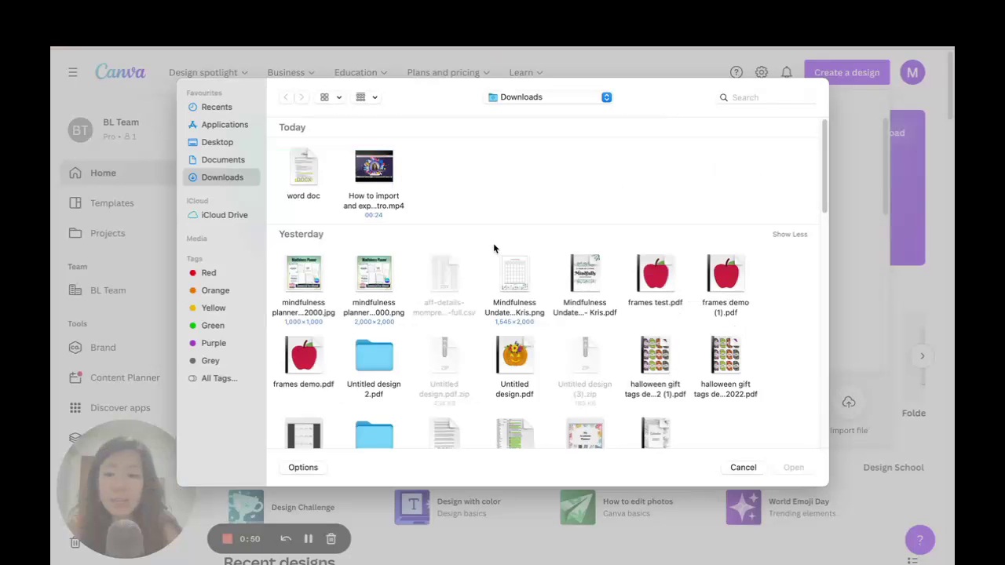
left_click(311, 160)
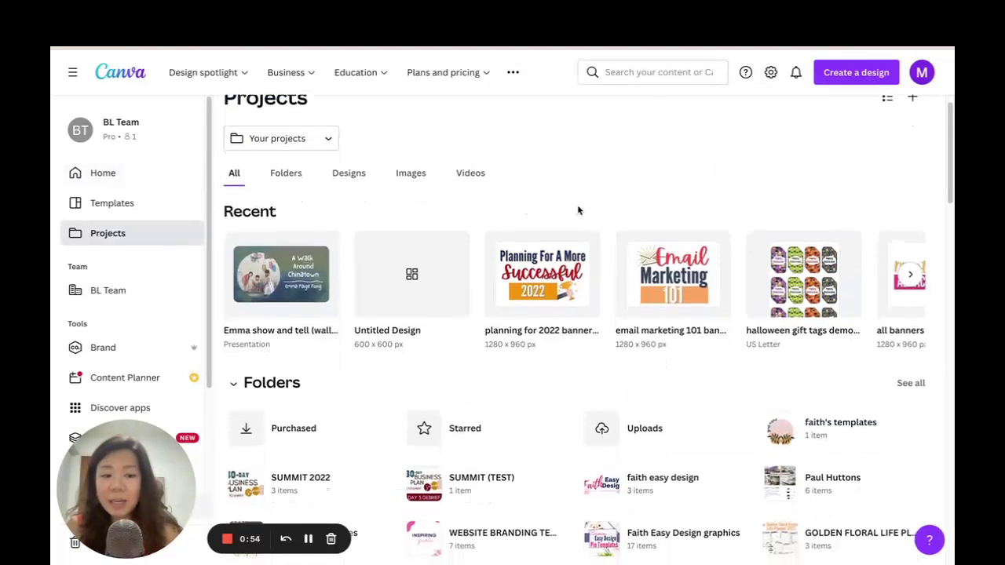
scroll(578, 211, "down", 5)
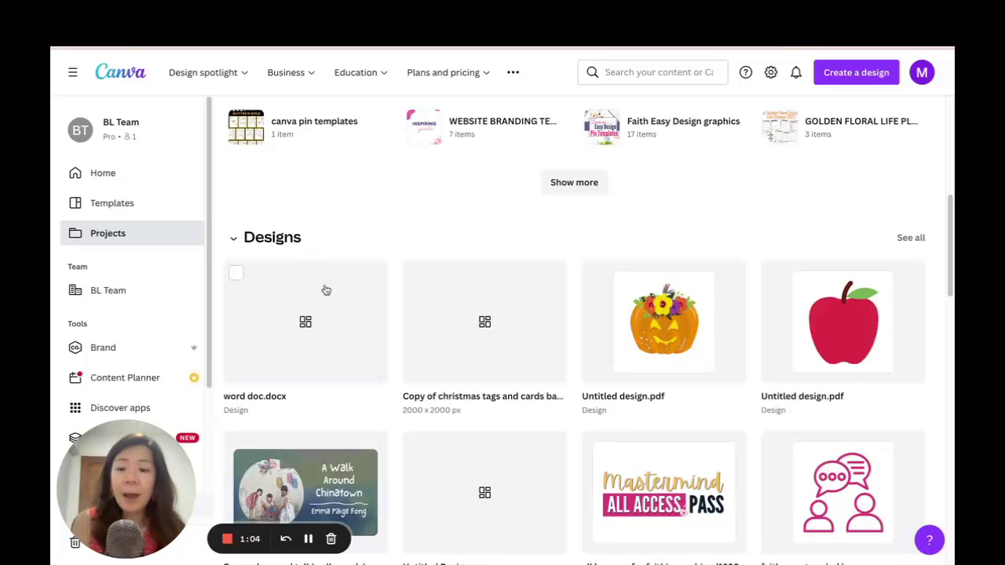
left_click(294, 325)
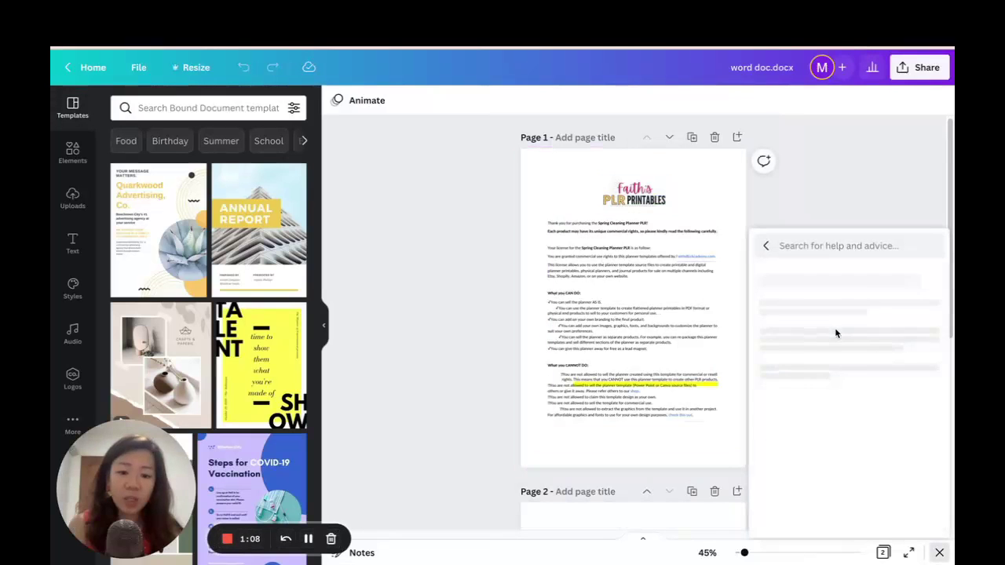
- Close the help pane that covers part of the document
left_click(762, 245)
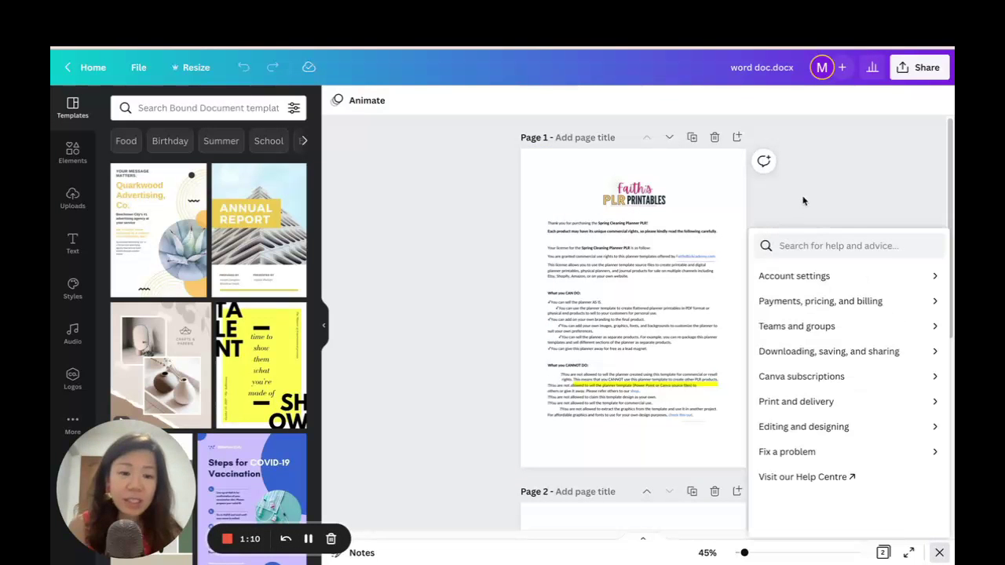
left_click(939, 553)
scroll(817, 327, "down", 3)
scroll(814, 330, "up", 3)
left_click_drag(744, 554, 760, 552)
left_click(496, 290)
scroll(485, 291, "up", 3)
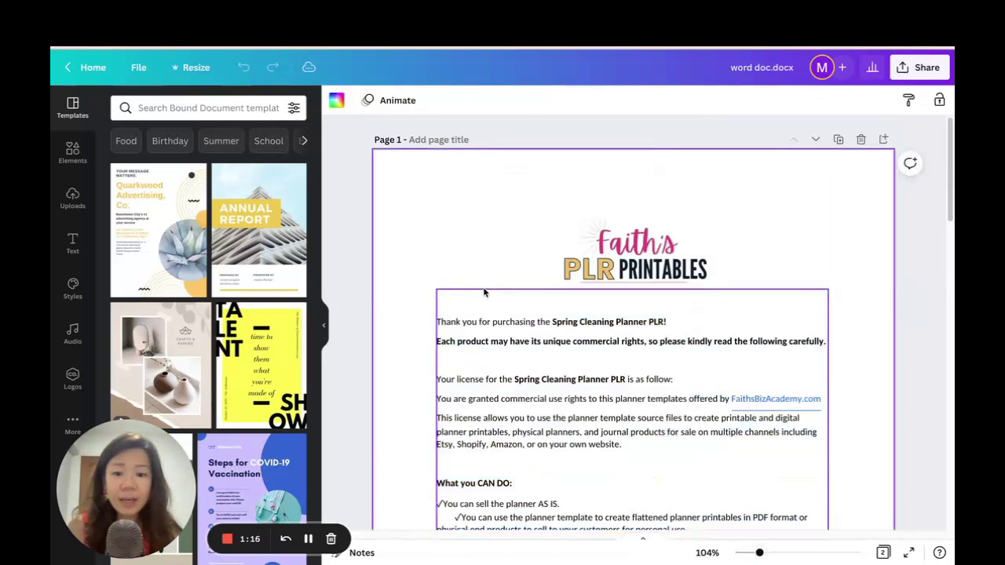
- Try entering the test text "asdfasd" on the empty first line of page 1's text box and remove it again
key("ctrl+a")
left_click(510, 300)
left_click_drag(510, 310, 585, 415)
left_click(529, 306)
left_click(527, 297)
type("asdfasd")
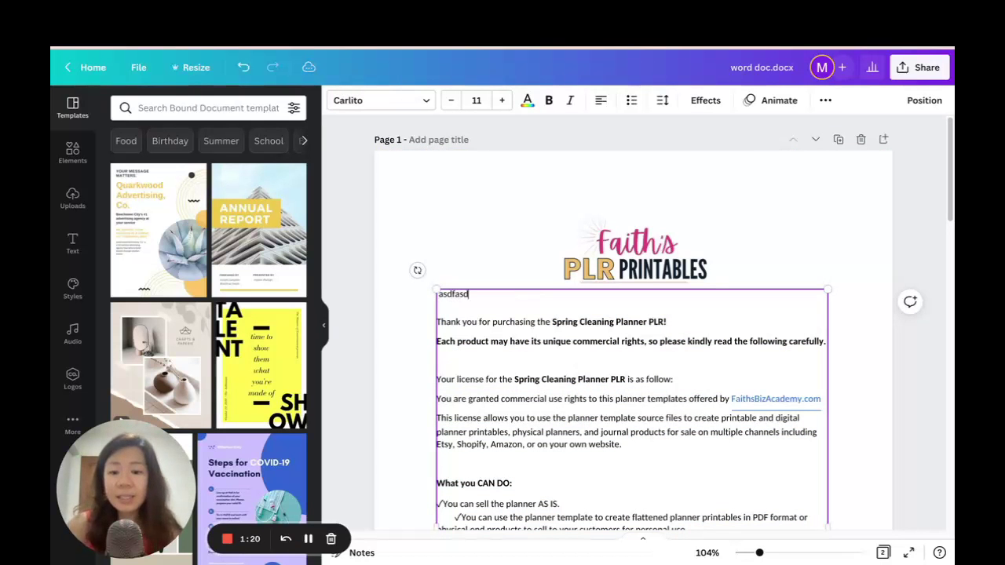
key("BackSpace")
key("BackSpace")
key("BackSpace")
key("BackSpace")
key("BackSpace")
key("BackSpace")
key("BackSpace")
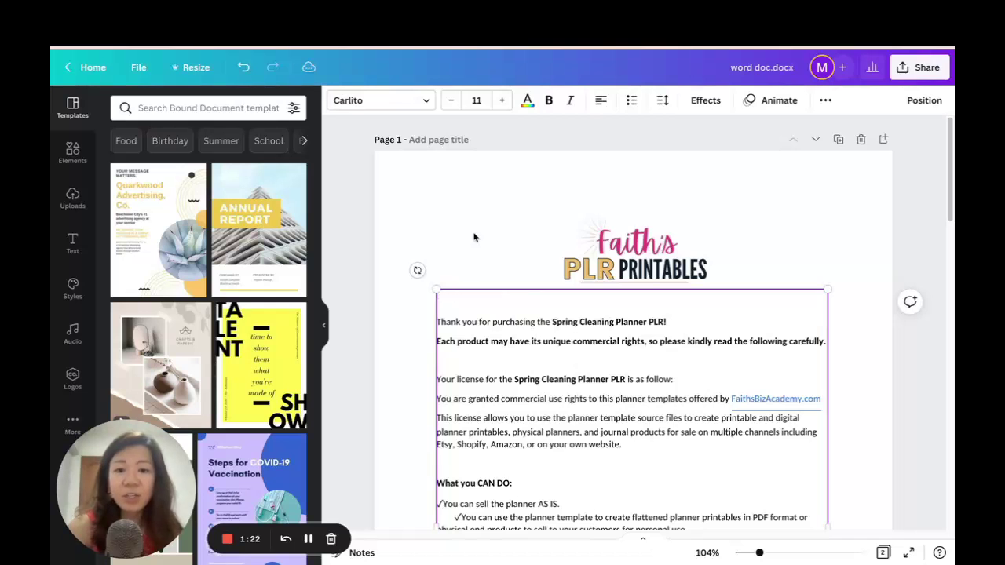
- Set the empty first line of page 1's text box to font size 14 and League Spartan
left_click(476, 101)
type("14")
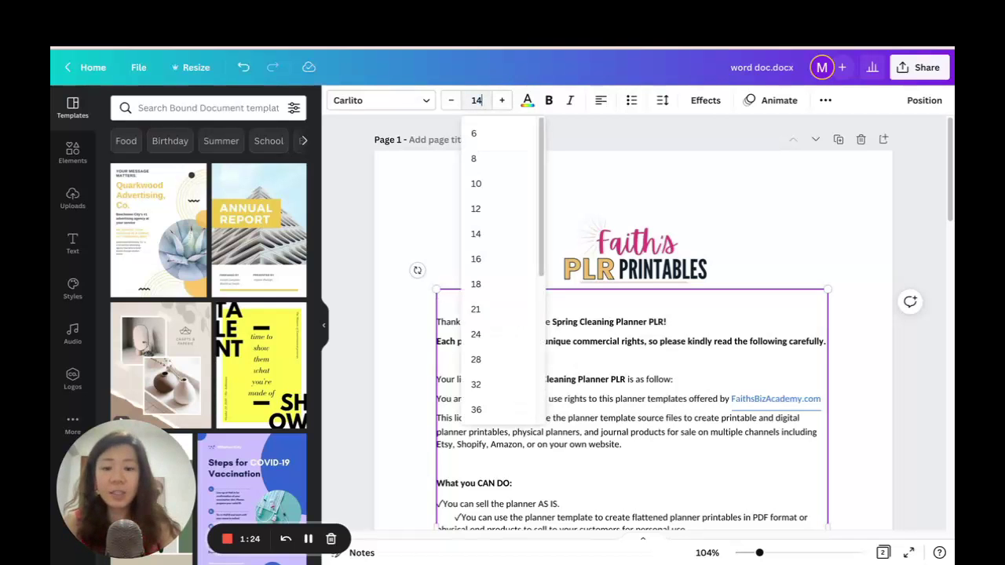
key("Return")
left_click(421, 102)
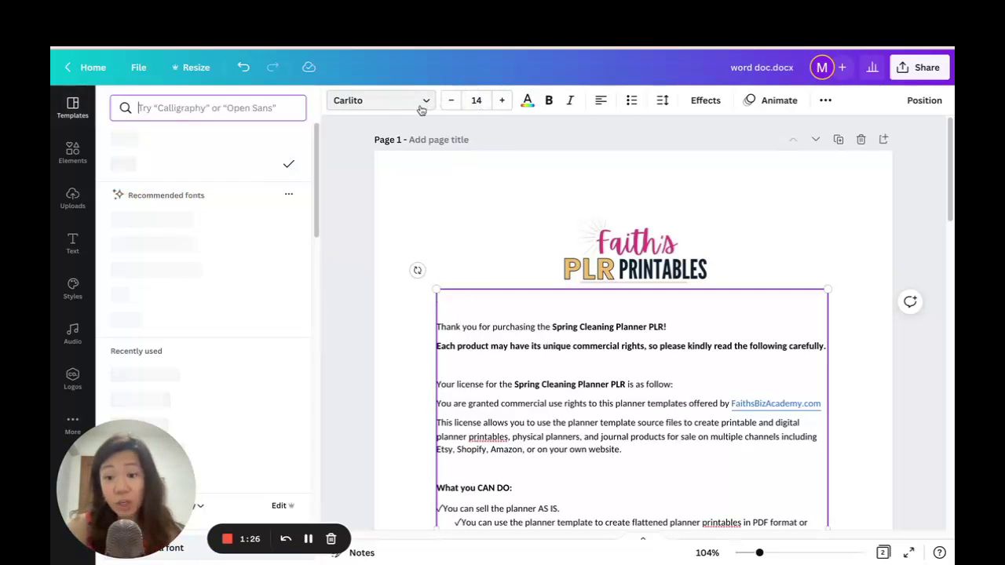
left_click(213, 225)
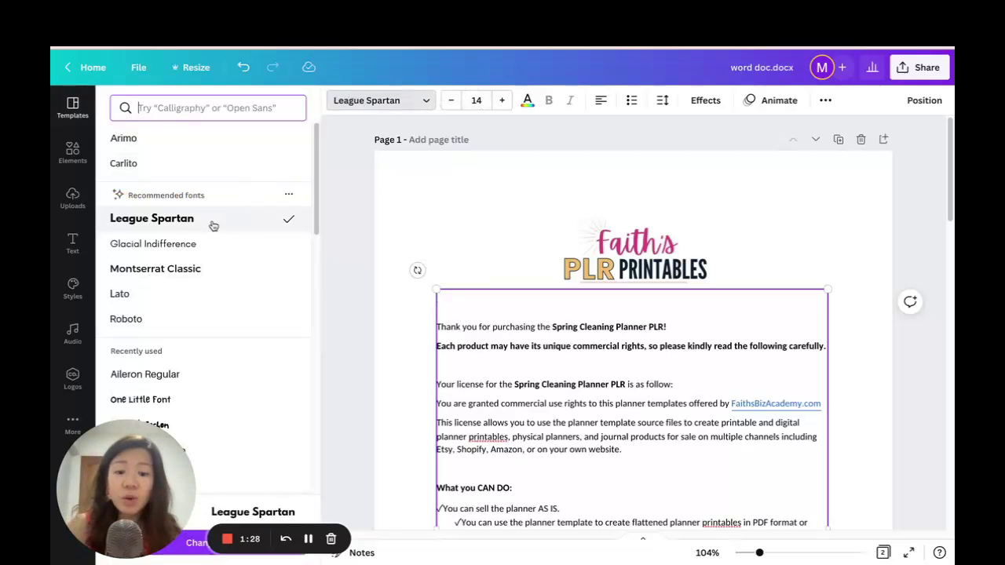
- Try changing all the text in page 1's text box to Montserrat Classic
scroll(476, 248, "down", 2)
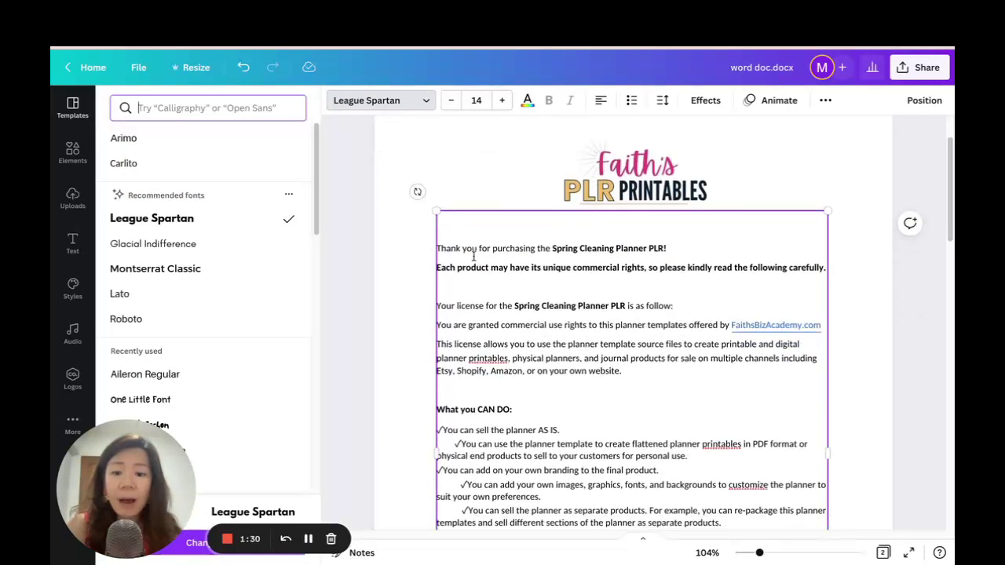
left_click(476, 248)
key("ctrl+a")
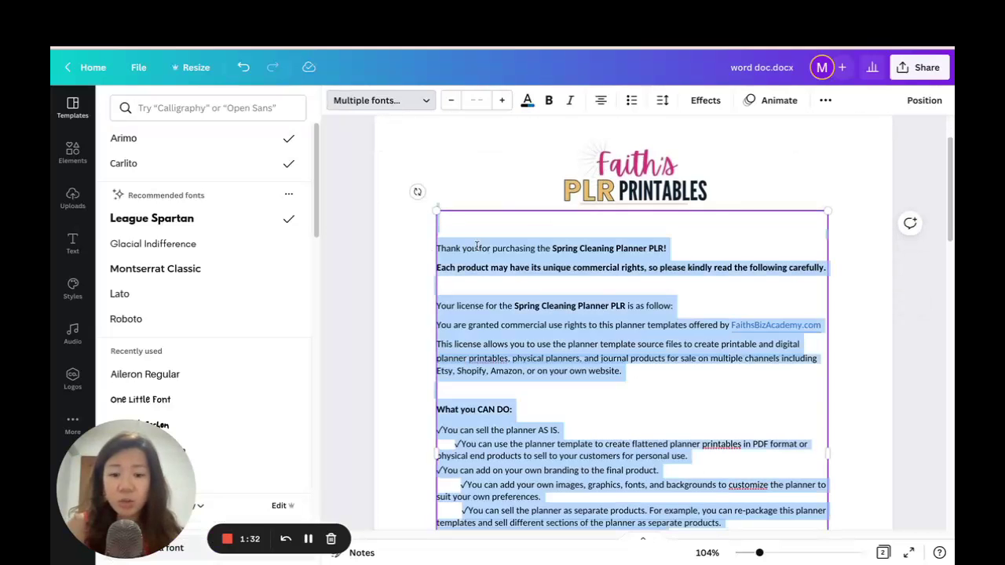
left_click(174, 271)
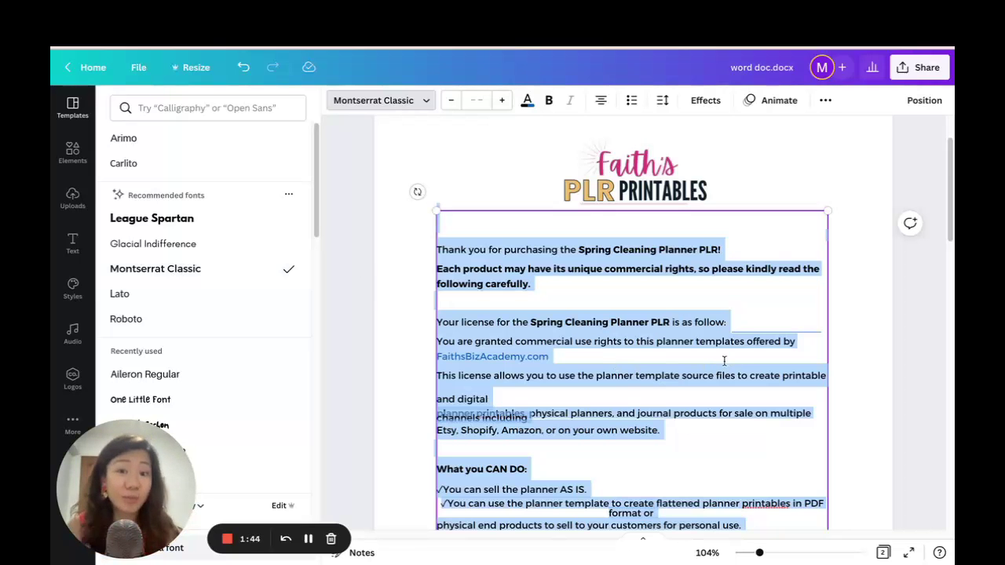
key("Escape")
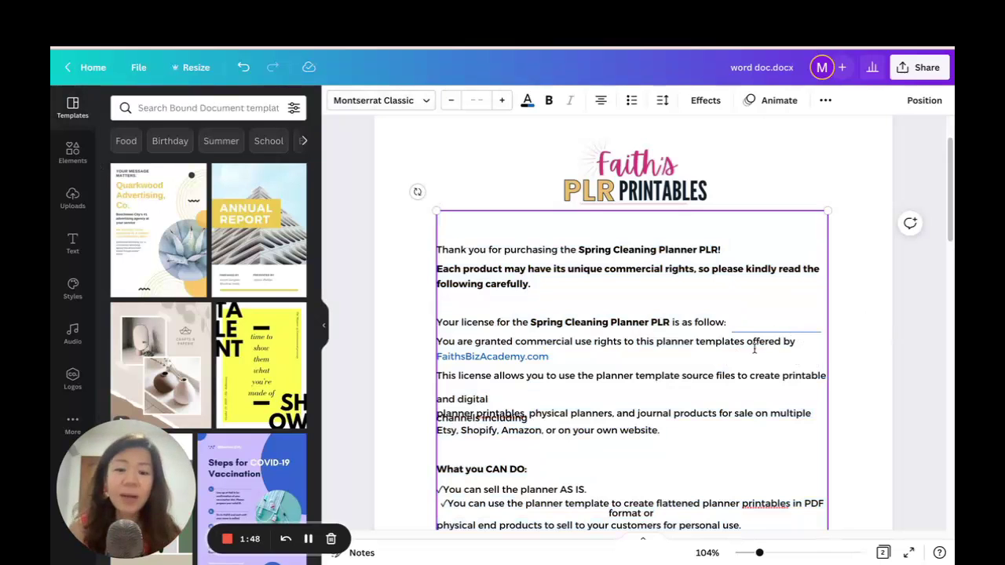
- Check the line layout of page 1's text and undo the last font change
left_click_drag(544, 430, 439, 391)
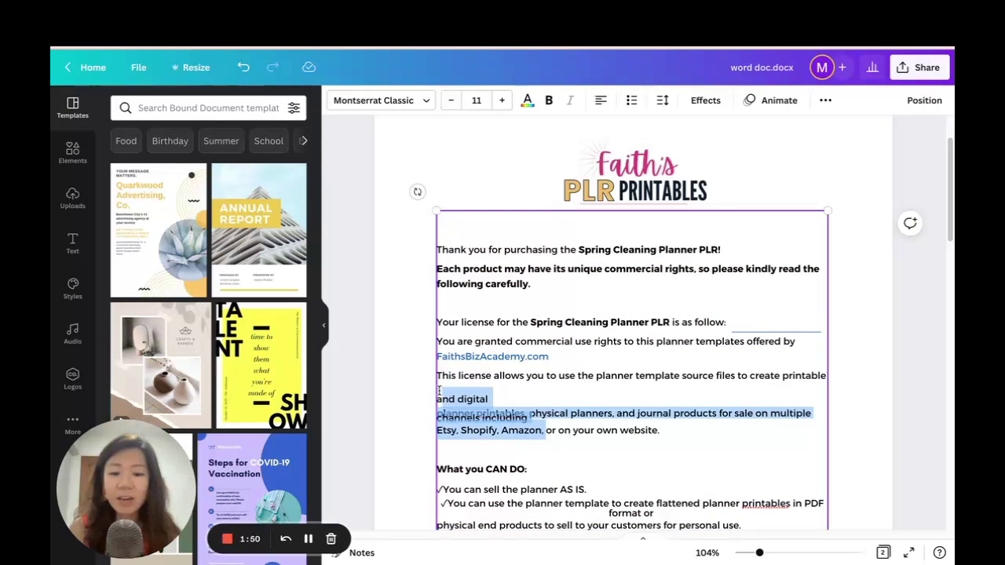
scroll(694, 450, "down", 5)
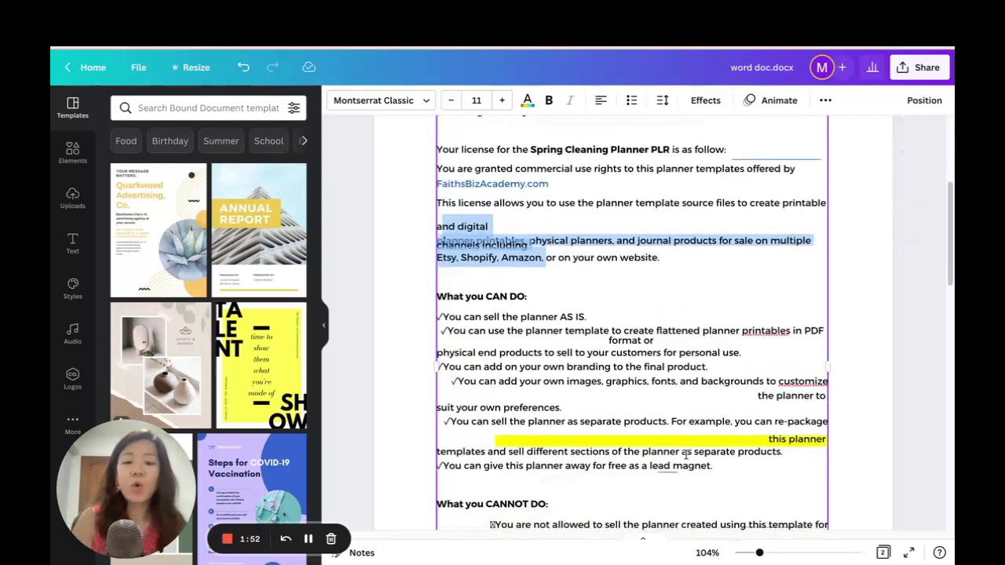
left_click_drag(535, 228, 729, 370)
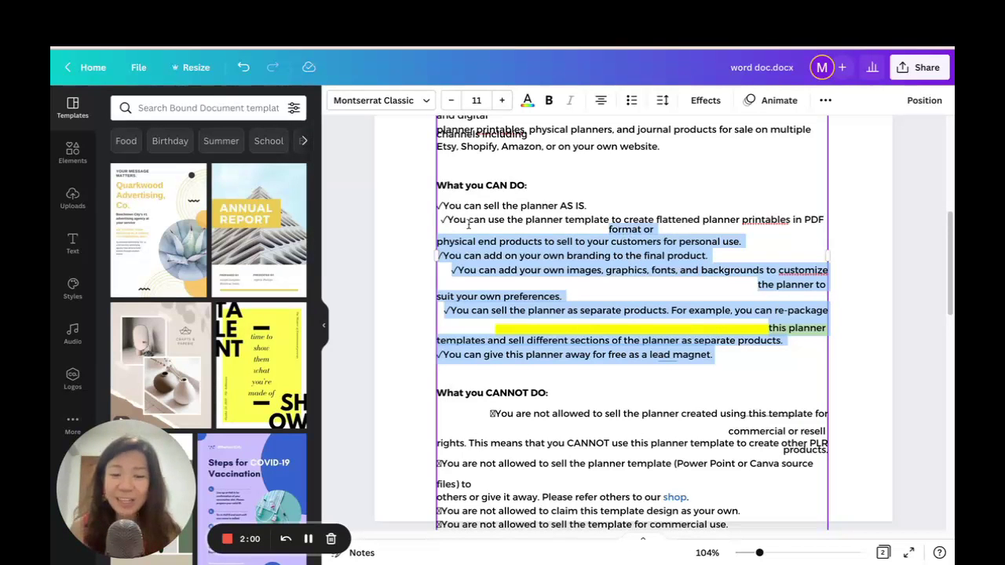
left_click(244, 66)
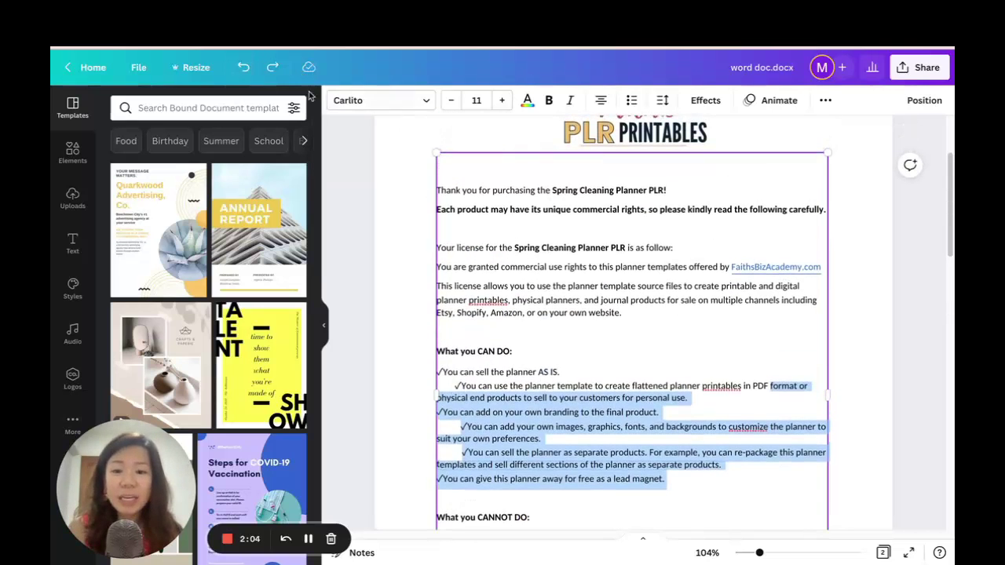
left_click(850, 231)
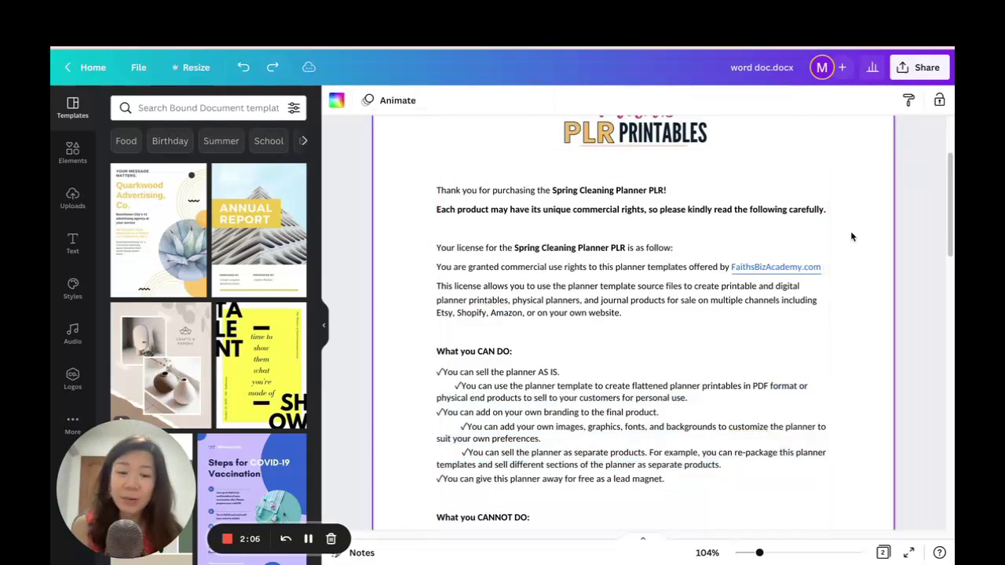
- Search the elements library for "digital papers"
scroll(848, 239, "up", 2)
left_click_drag(759, 553, 750, 553)
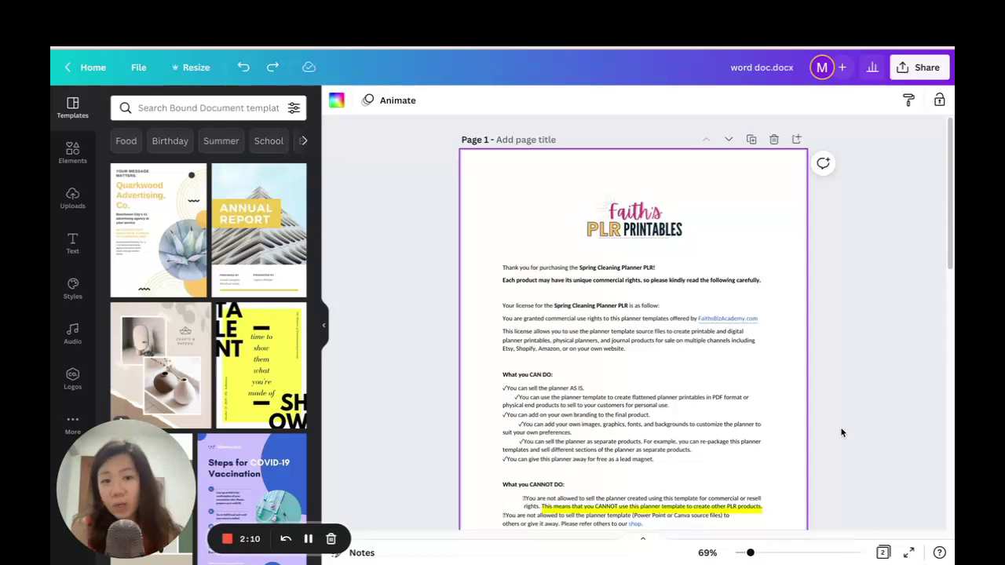
scroll(875, 426, "down", 5)
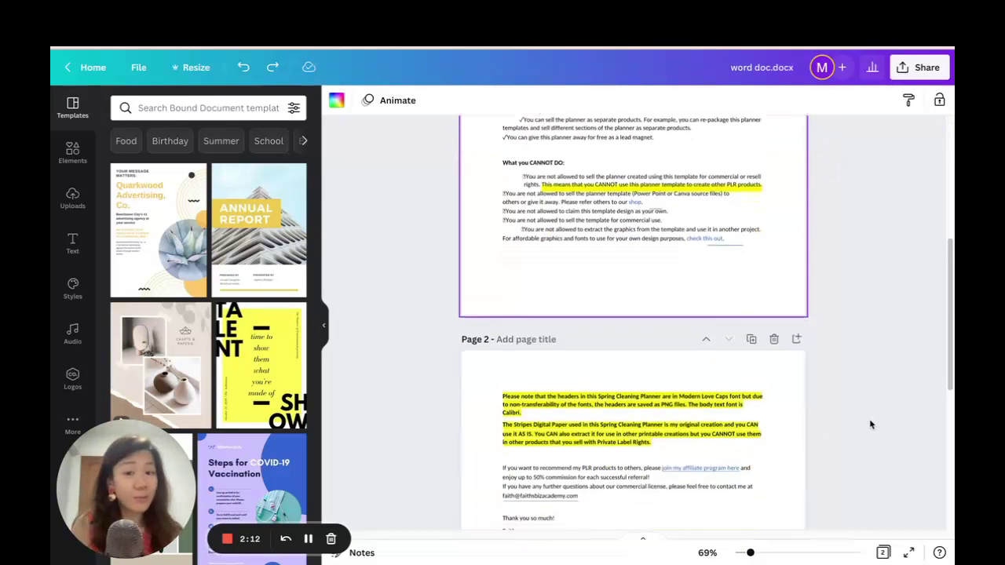
scroll(870, 424, "up", 5)
scroll(872, 420, "down", 1)
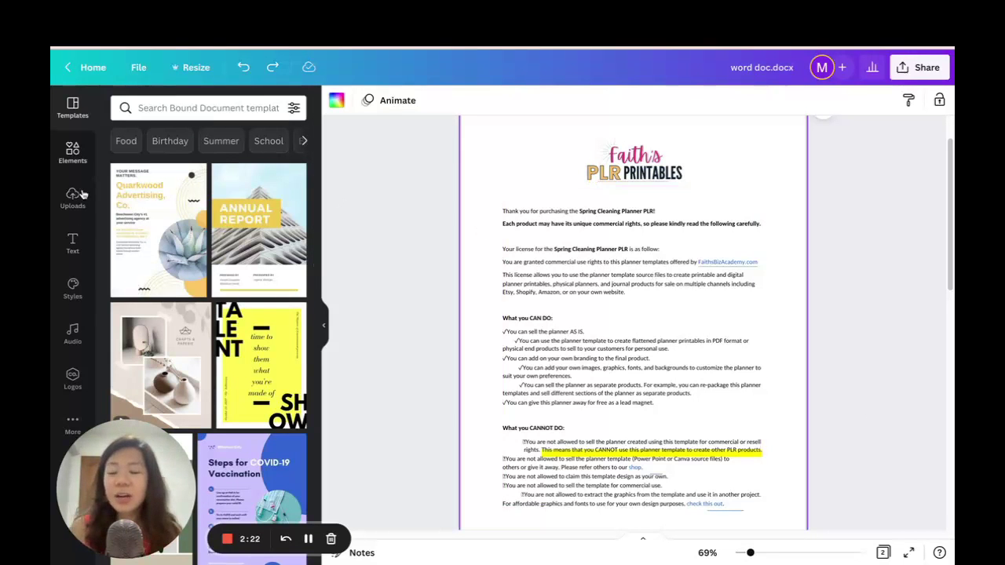
left_click(72, 152)
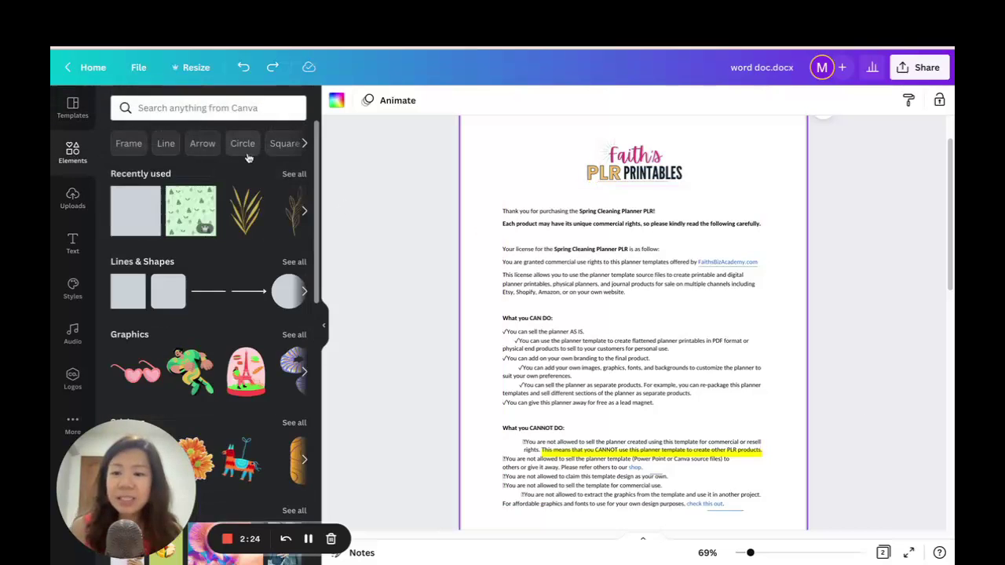
left_click(232, 116)
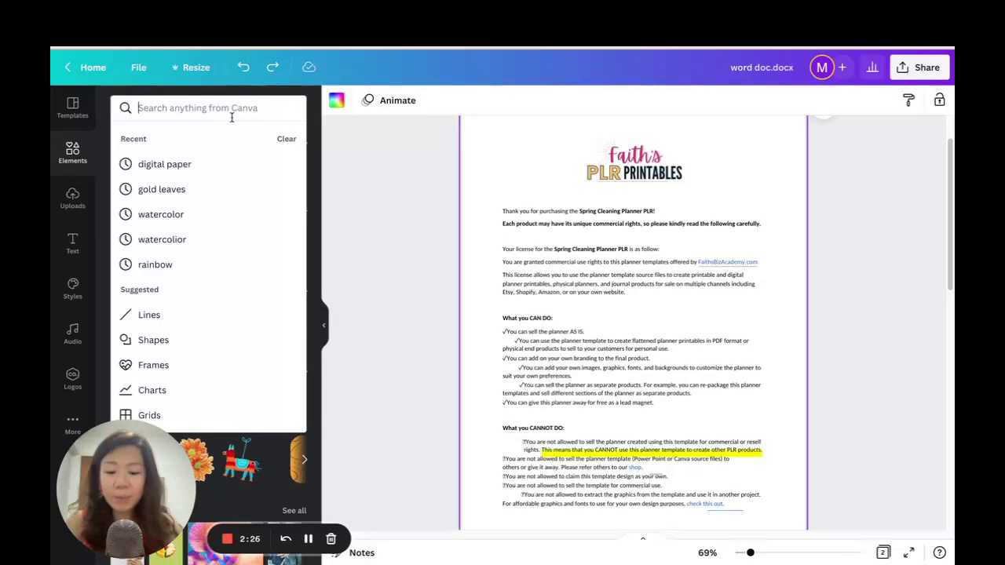
type("digital papers")
key("Return")
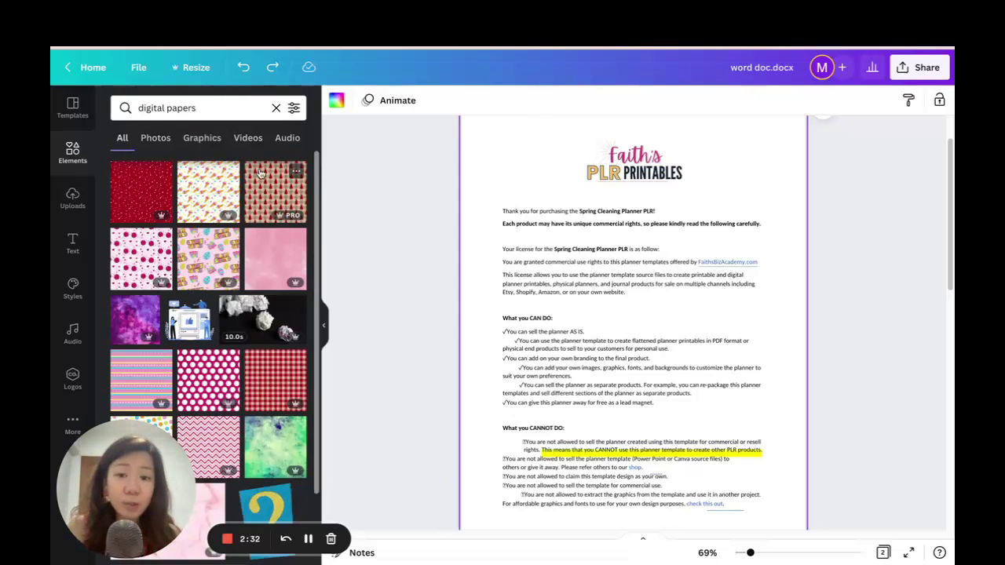
- Add the blue leaf pattern paper to page 1 and enlarge it from the page's corner to cover the whole page
scroll(254, 248, "down", 2)
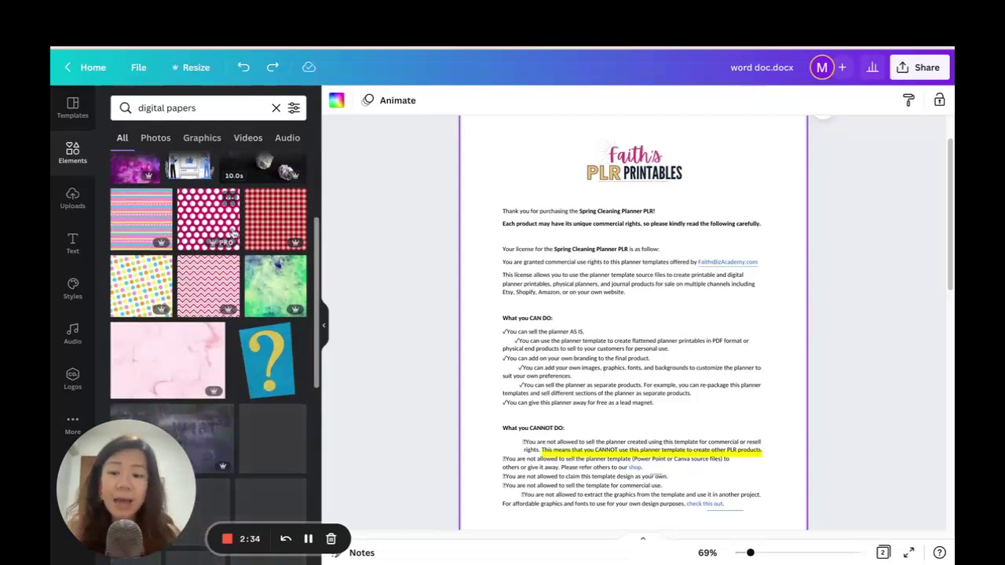
scroll(253, 248, "down", 3)
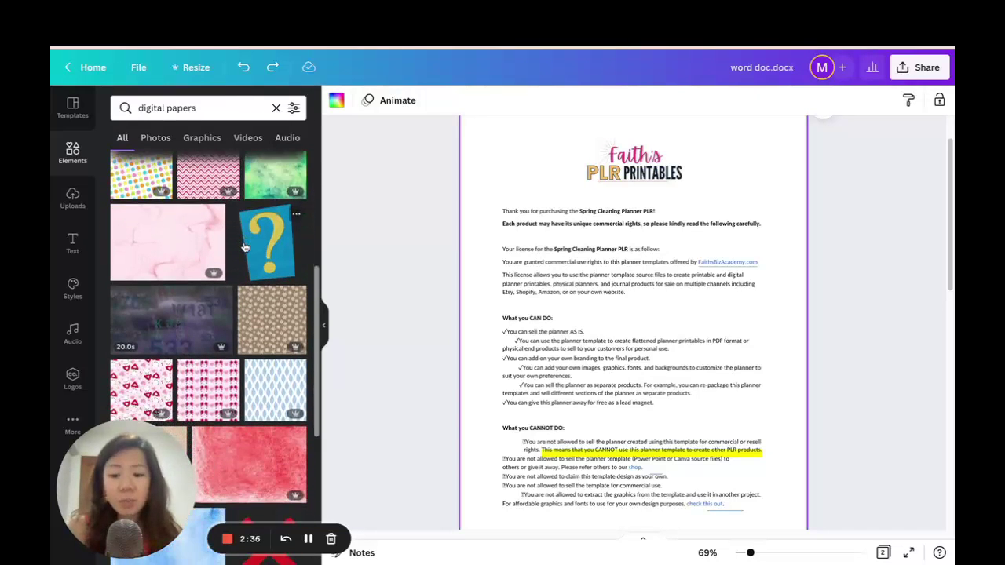
left_click(287, 324)
left_click_drag(610, 354, 578, 246)
scroll(706, 235, "down", 3)
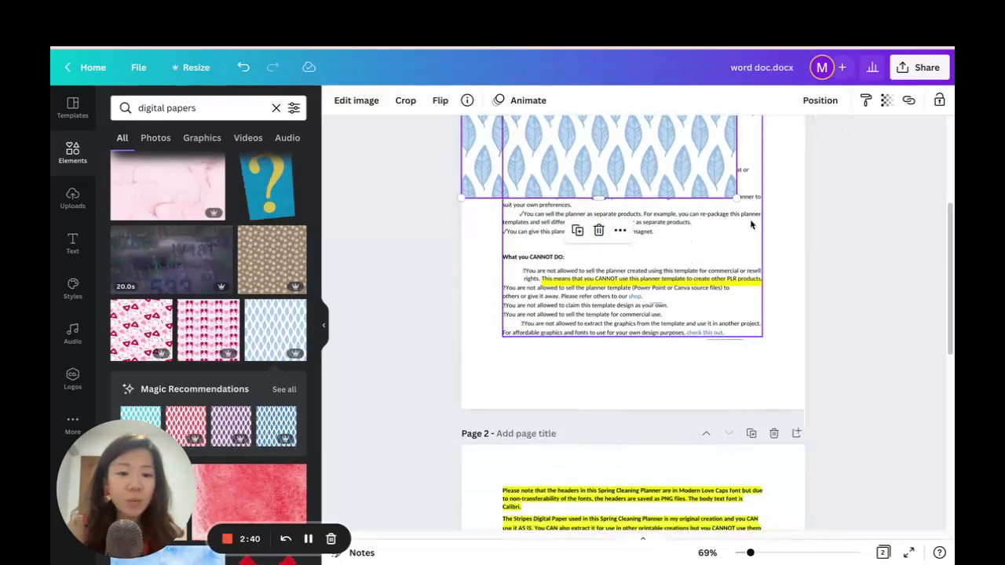
left_click_drag(744, 204, 942, 414)
- Send the blue leaf pattern to the back of page 1, behind the text and logo
left_click(819, 100)
left_click(777, 162)
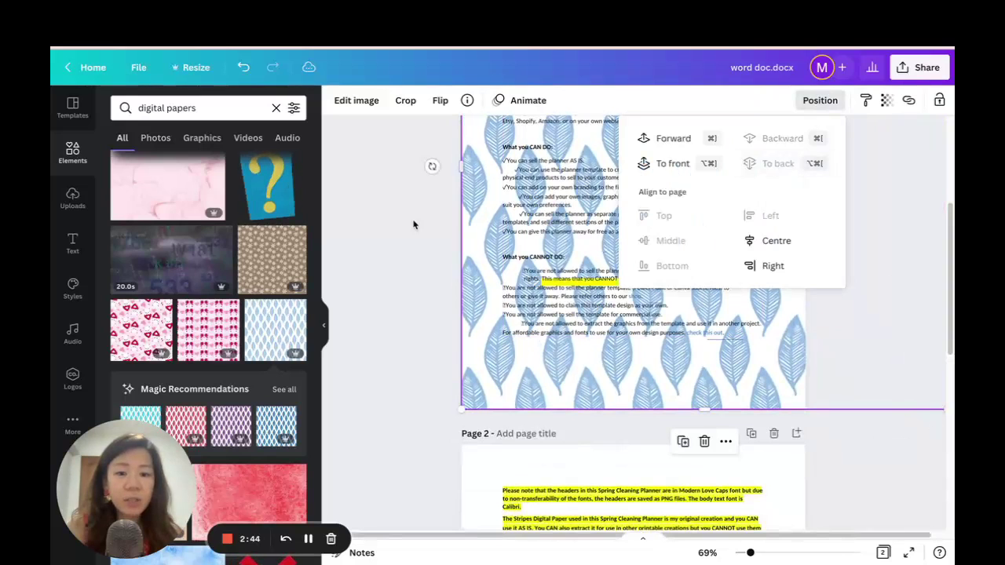
left_click(386, 197)
scroll(386, 197, "up", 5)
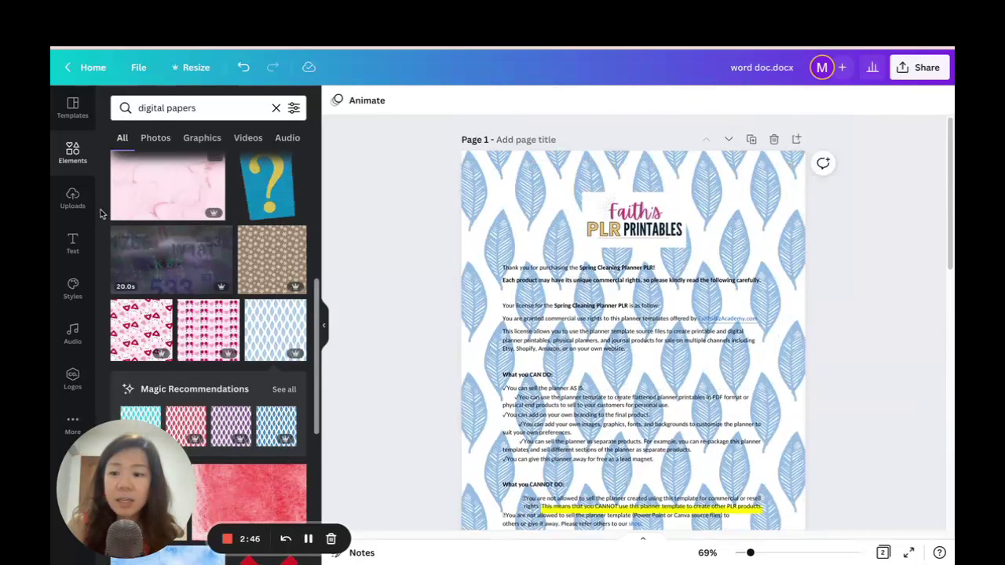
- Add a square shape over the logo area of page 1 and widen it to span slightly more than the text column
left_click(72, 151)
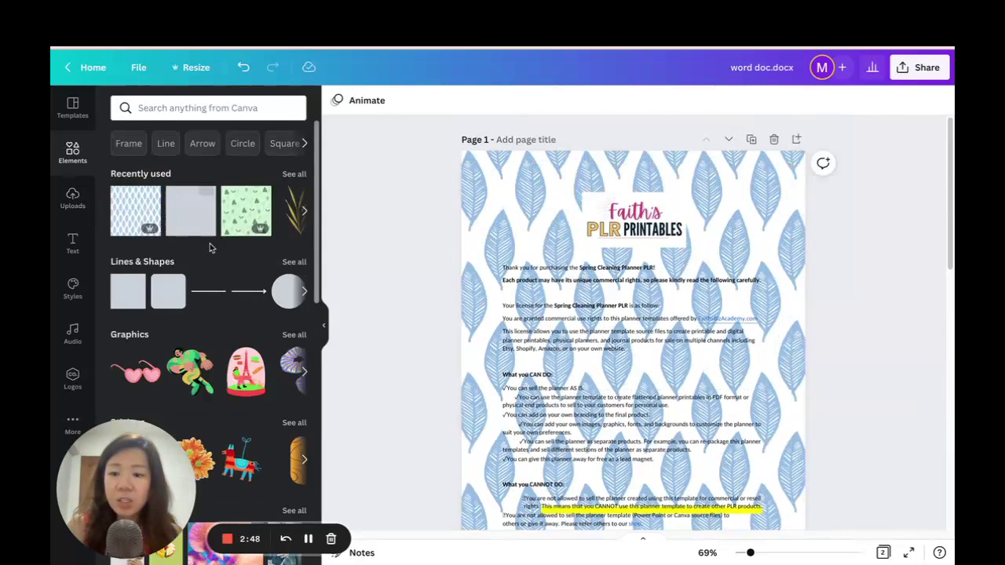
left_click(133, 299)
left_click_drag(602, 354, 532, 218)
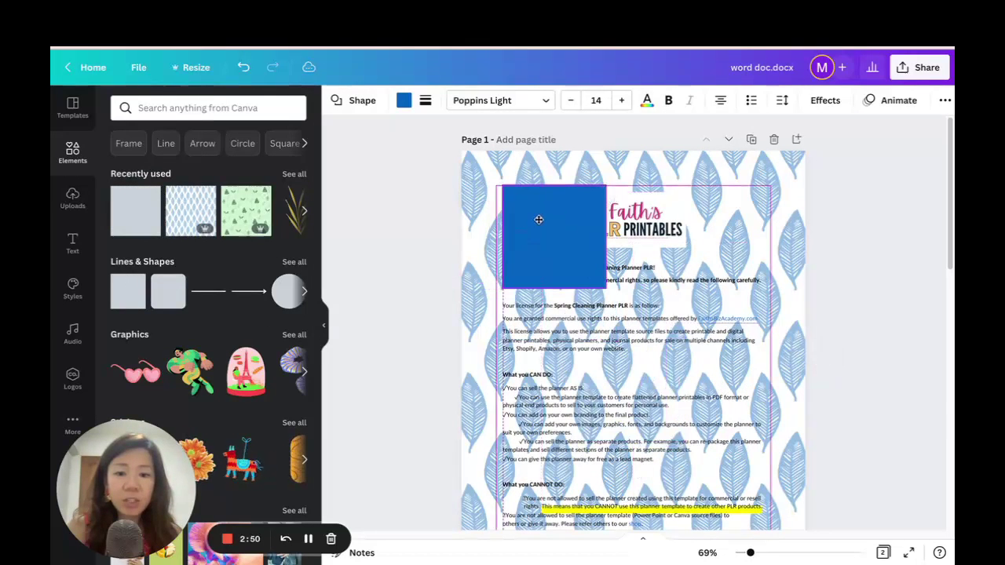
left_click_drag(599, 231, 771, 233)
- Fill the rectangle with white and stretch it down to the end of the text, about 6.6 wide by 9.3 high
left_click(403, 99)
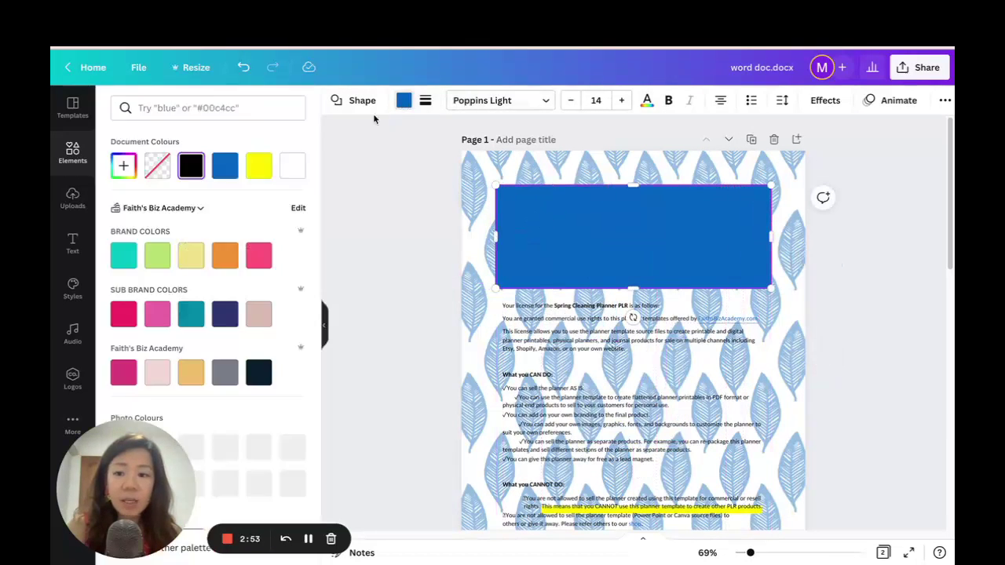
left_click(292, 166)
scroll(691, 229, "down", 2)
left_click_drag(684, 202, 684, 485)
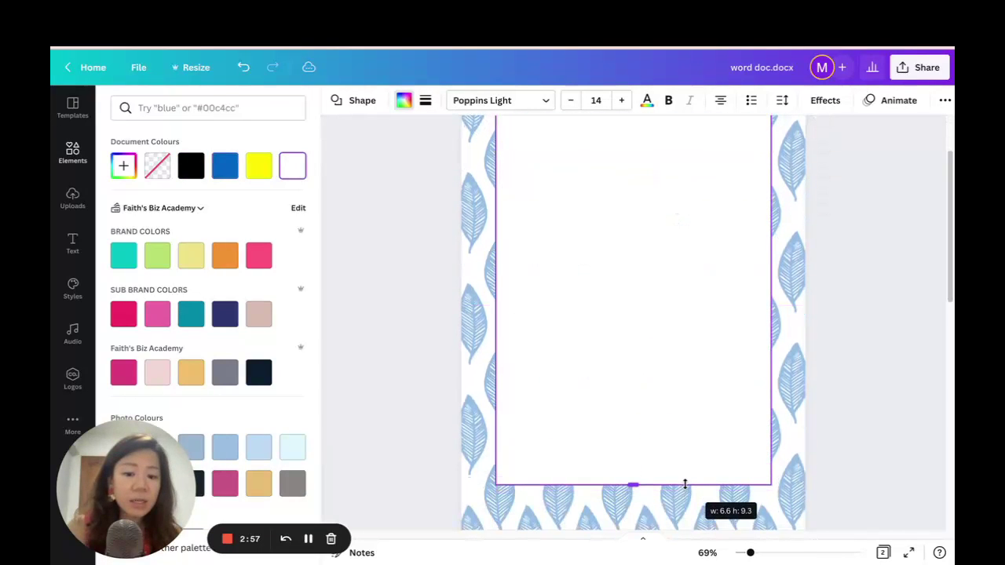
- Send the white rectangle backward until it sits behind the text, yellow highlight and logo but above the leaf pattern
left_click(945, 101)
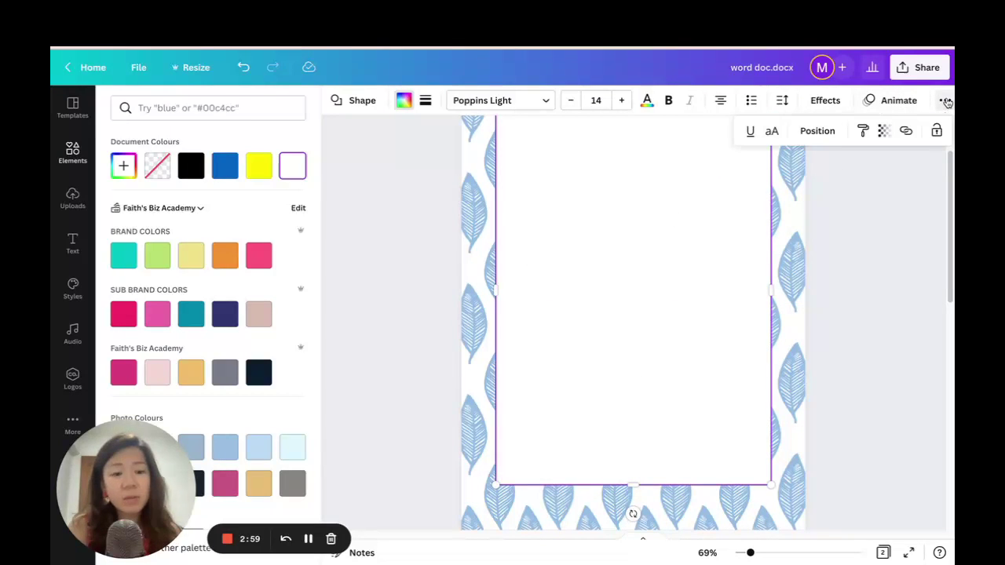
left_click(819, 133)
left_click(775, 168)
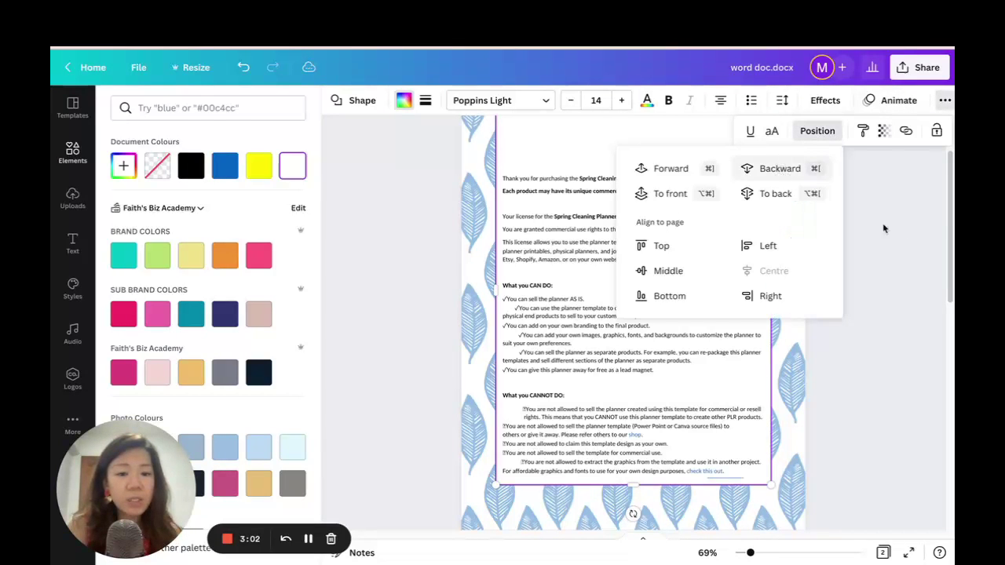
left_click(828, 196)
scroll(892, 241, "up", 2)
left_click(945, 101)
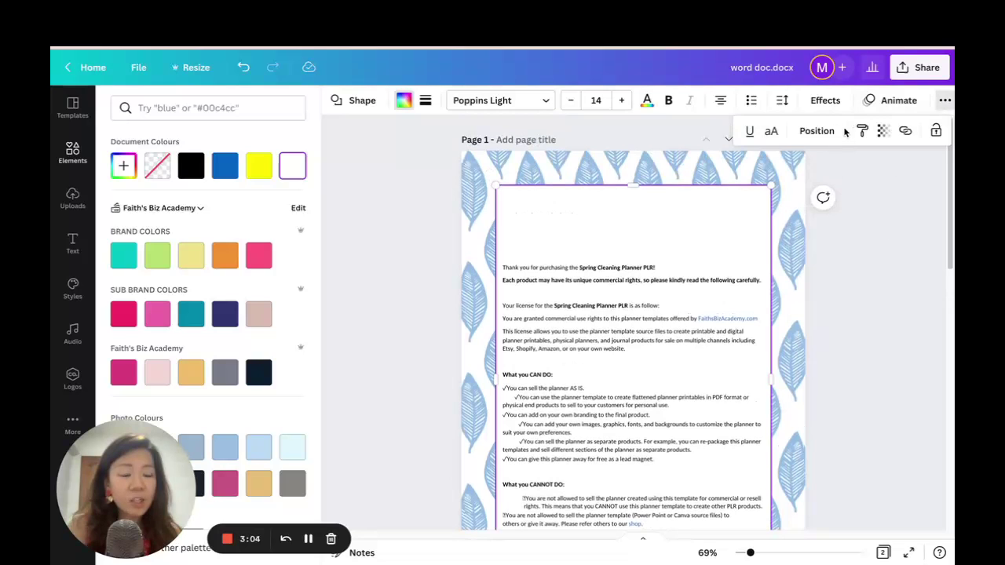
left_click(817, 132)
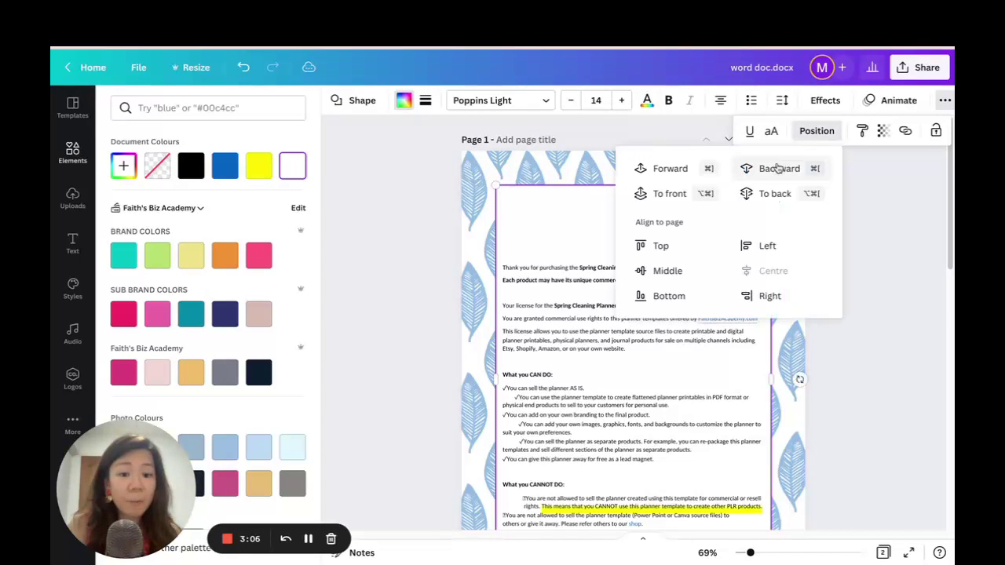
left_click(777, 168)
left_click(893, 227)
scroll(893, 227, "down", 2)
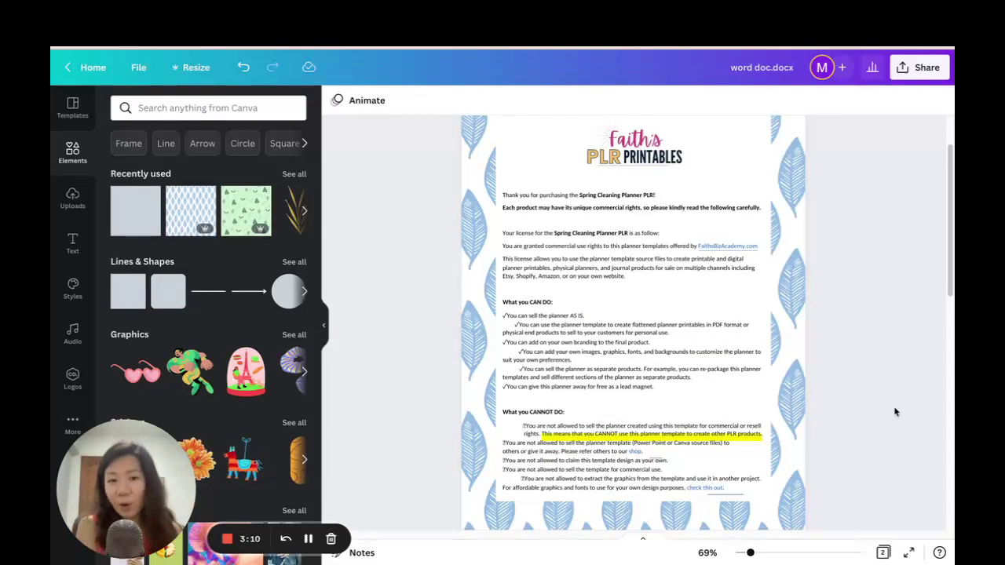
scroll(873, 399, "up", 1)
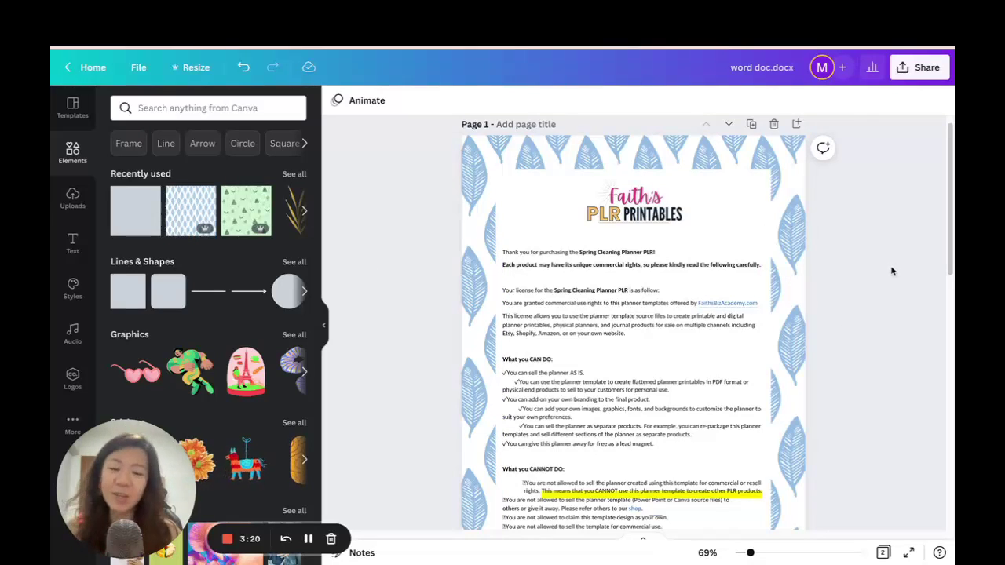
scroll(892, 271, "down", 1)
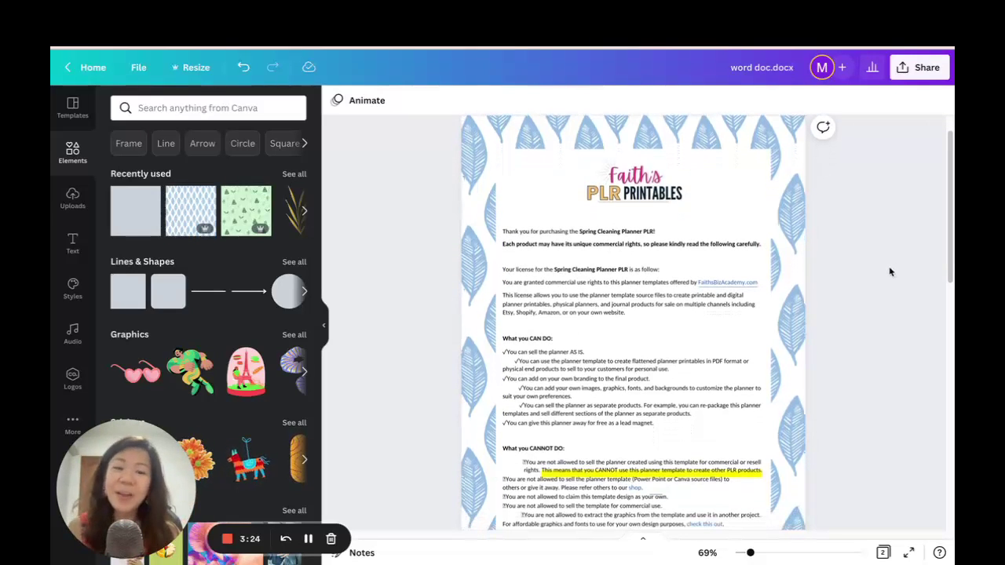
scroll(892, 272, "down", 5)
scroll(907, 302, "up", 5)
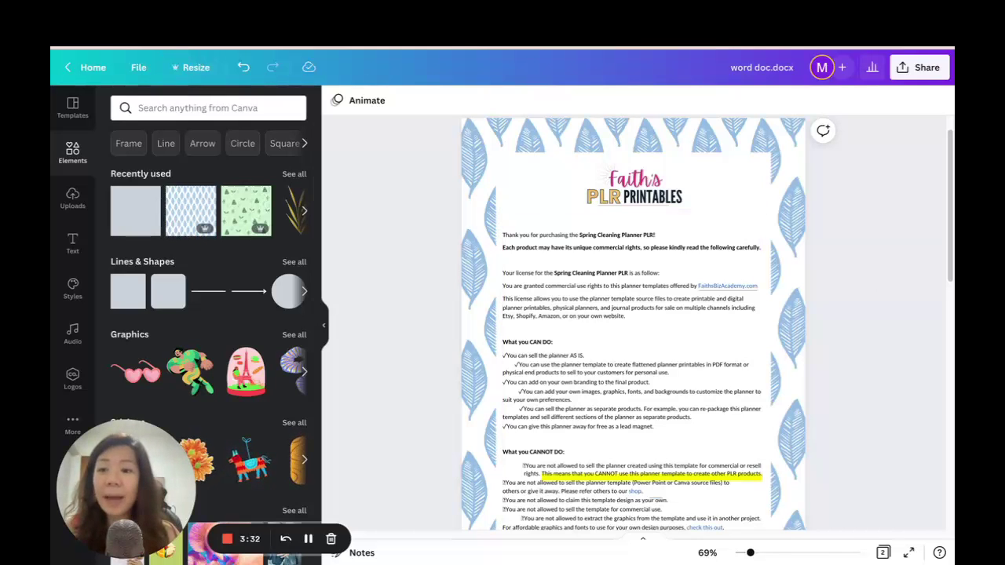
- Leave the word doc.docx design and return to the Canva home page
left_click(93, 66)
left_click(106, 177)
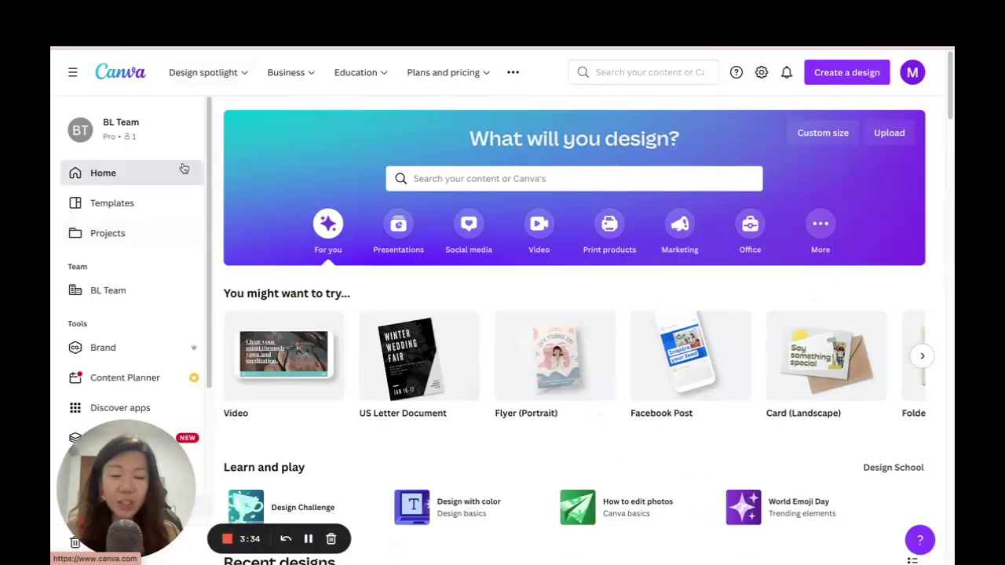
scroll(653, 287, "down", 7)
scroll(653, 287, "up", 4)
scroll(588, 210, "up", 3)
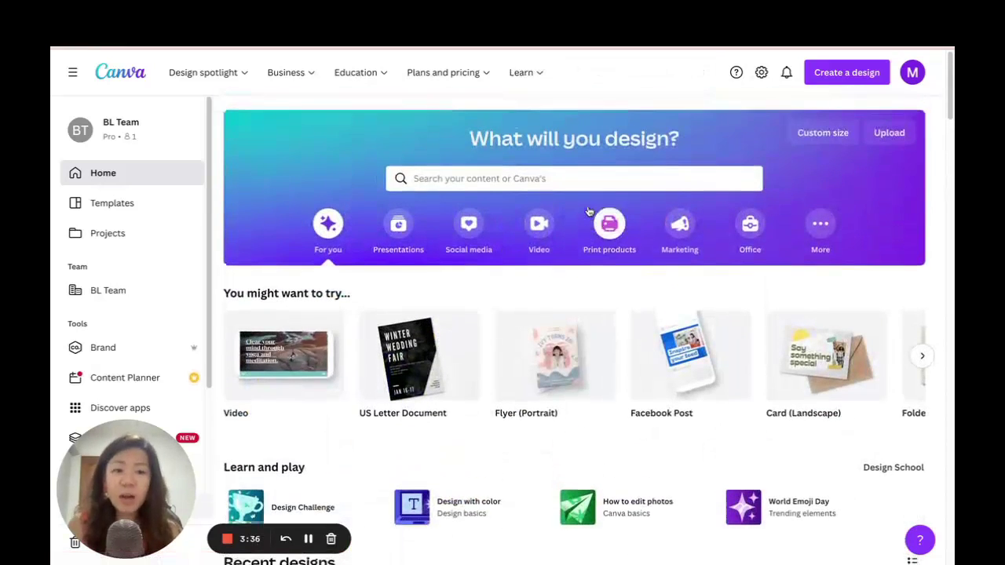
- View the options for creating a design, including the one for importing a file, and close them again
left_click(853, 75)
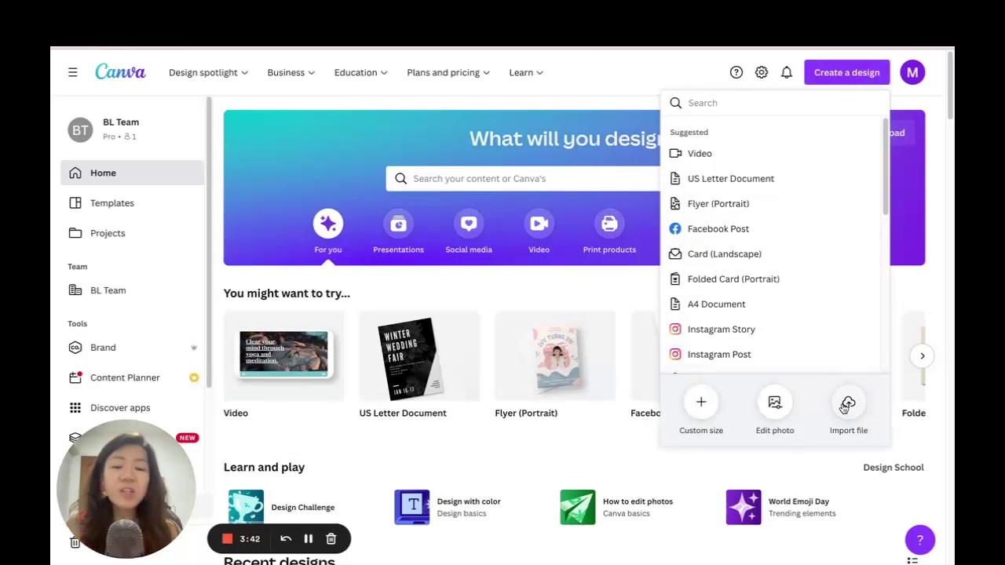
left_click(596, 100)
scroll(740, 213, "down", 3)
- Exit the browser's full-screen mode and narrow its window to make room beside it
mouse_move(502, 47)
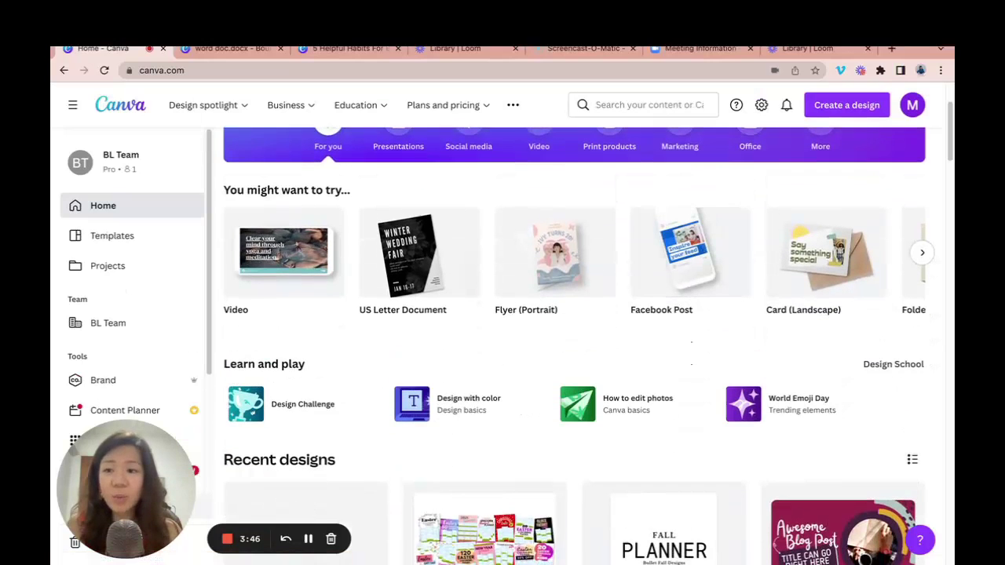
key("ctrl+super+f")
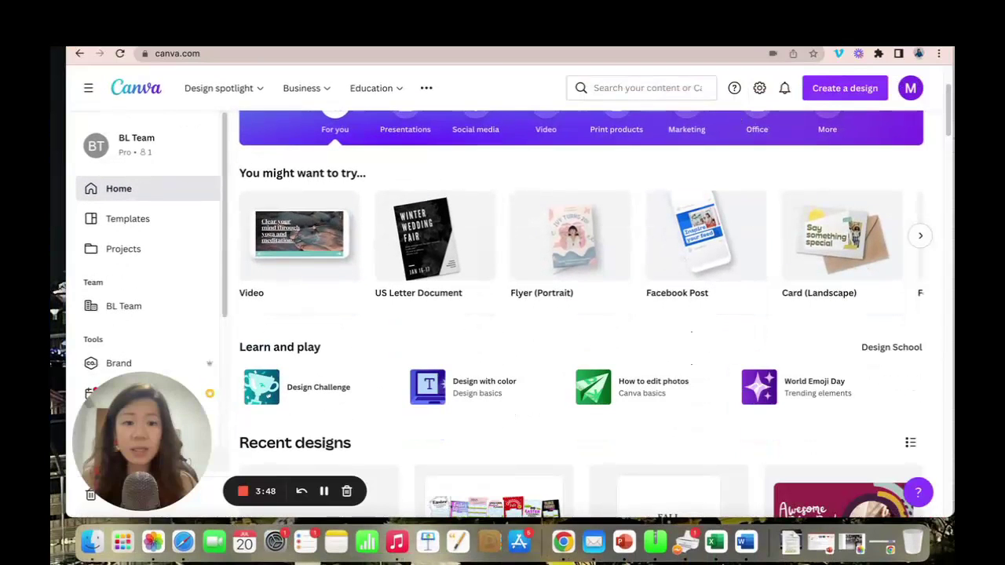
left_click_drag(951, 171, 793, 175)
- Open the Downloads folder in Finder and place its window over the edge of the browser window
left_click(790, 543)
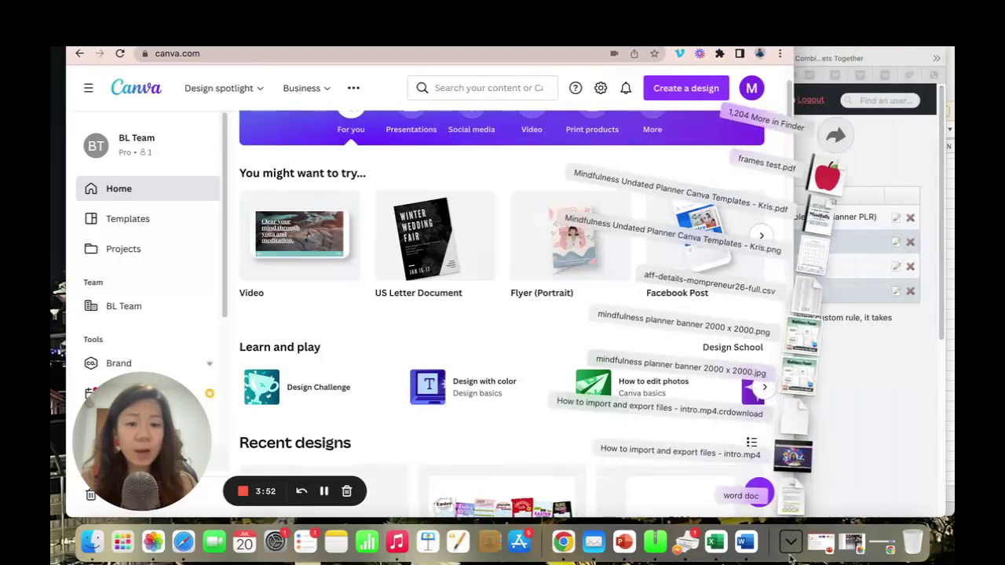
left_click(843, 139)
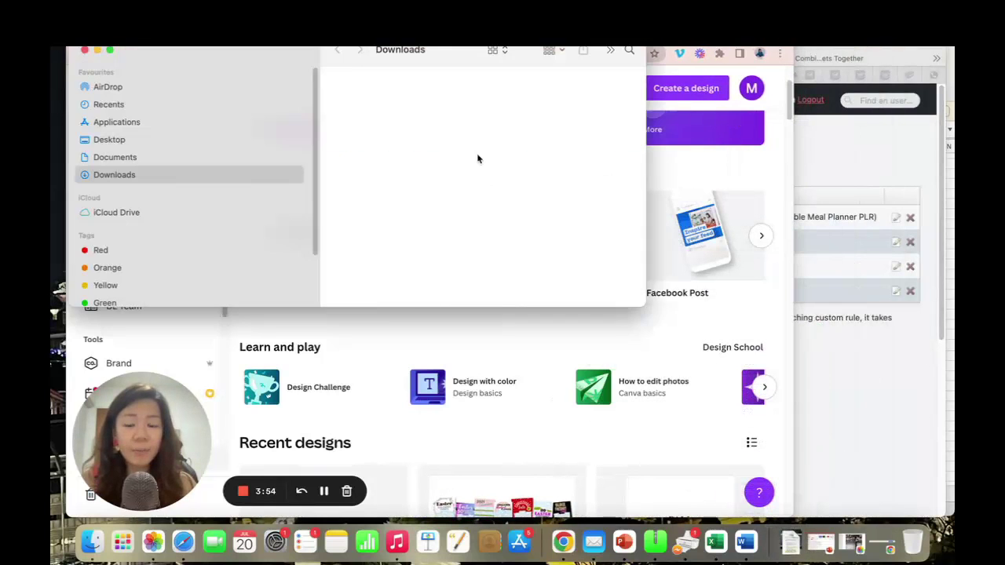
left_click_drag(241, 52, 581, 189)
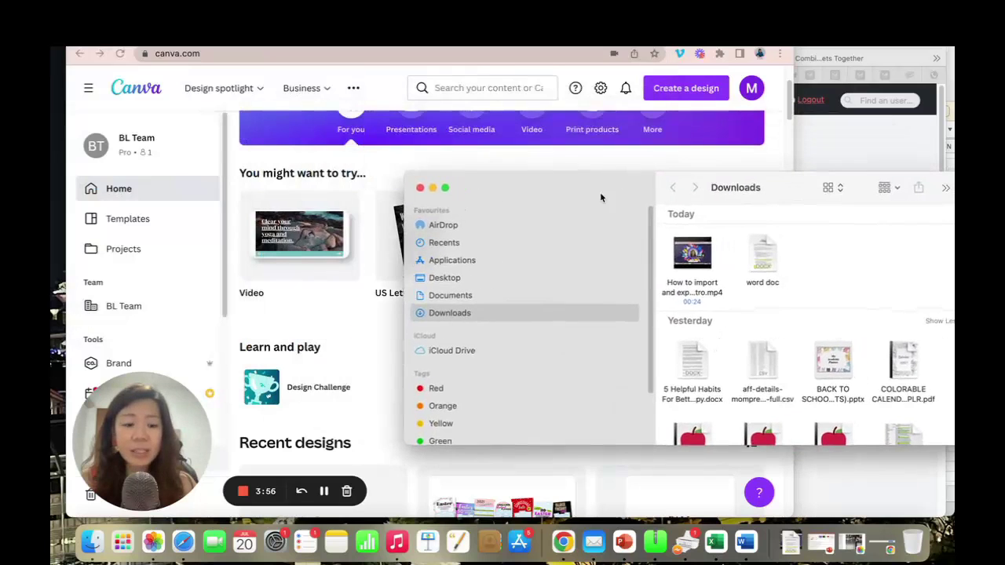
- Import GBTK AFFILIATE PURCHASE 2021.xlsx from the Downloads folder into Canva
scroll(853, 339, "down", 5)
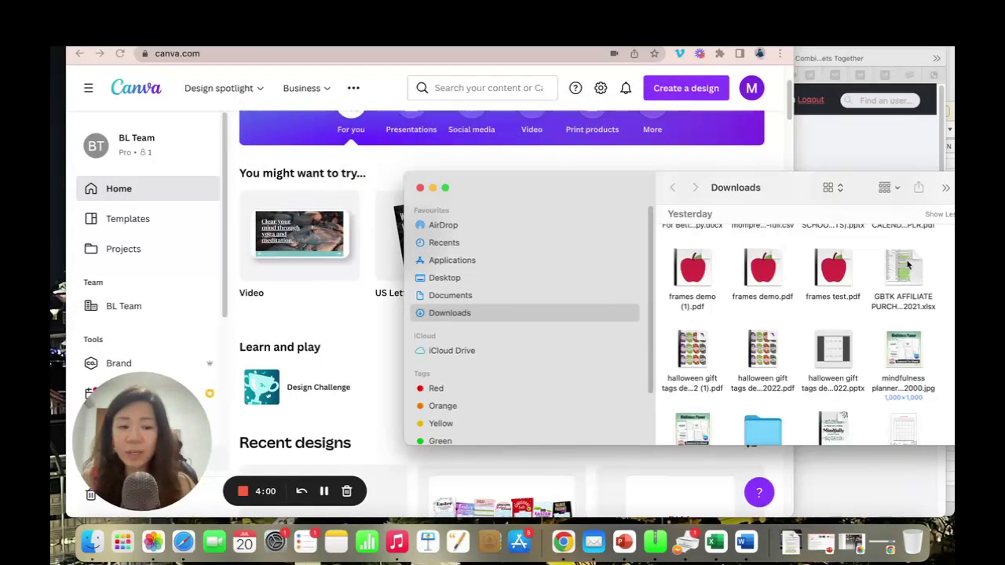
left_click(905, 269)
left_click_drag(909, 270, 597, 283)
left_click_drag(928, 257, 499, 328)
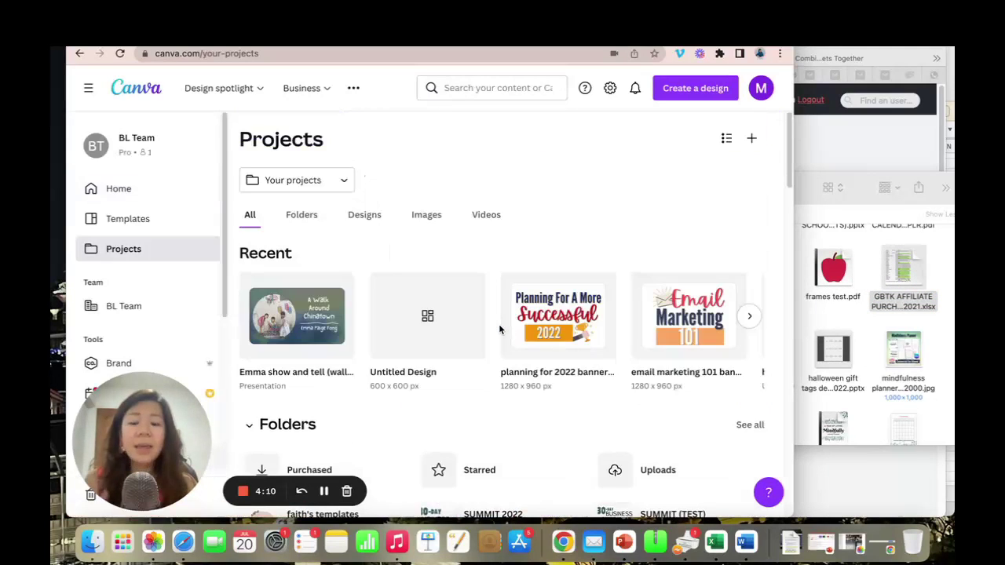
- Open the imported GBTK AFFILIATE PURCHASE 2021.xlsx design from the projects and widen the browser window, dismissing the help pop-up
scroll(568, 311, "down", 5)
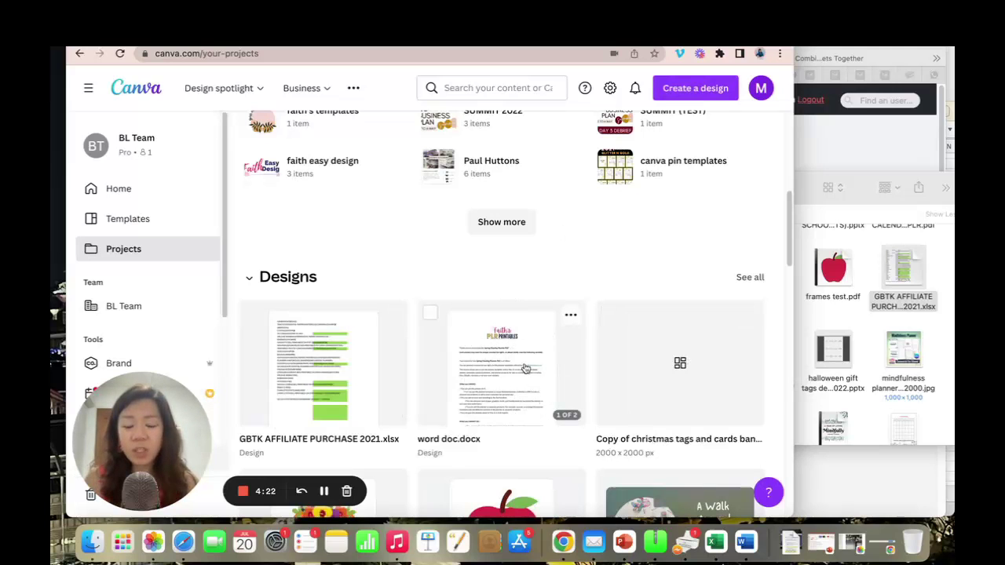
left_click(310, 369)
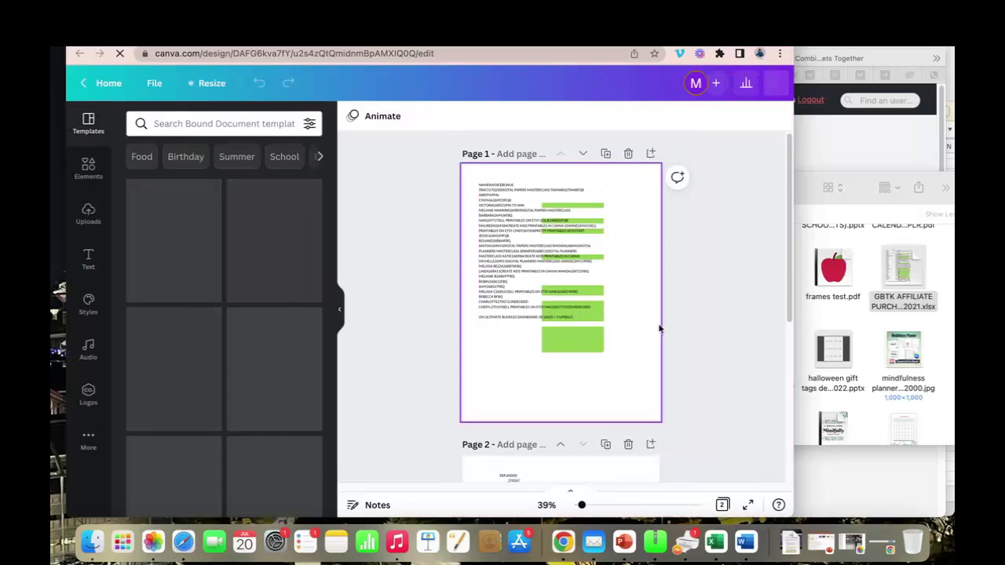
left_click(605, 237)
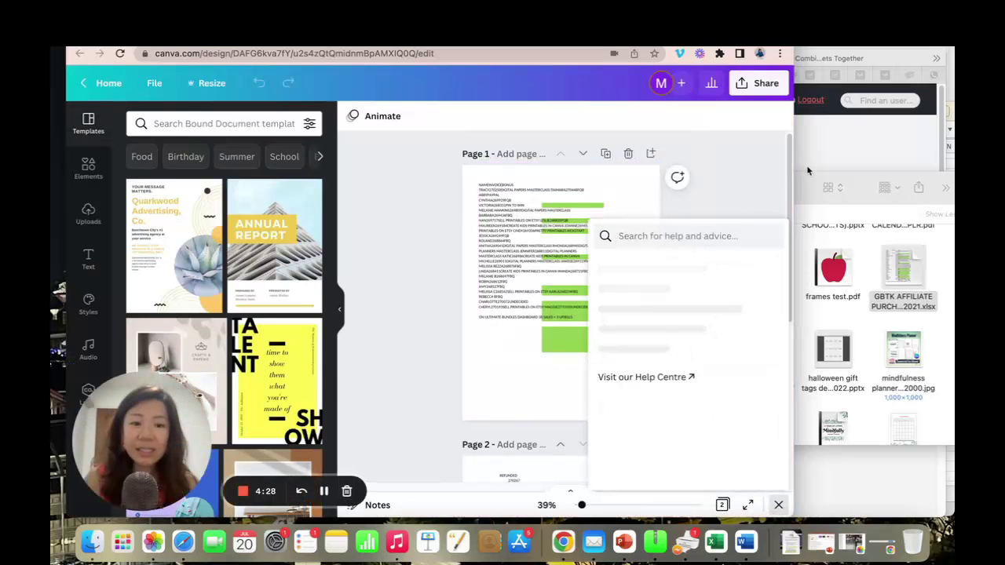
left_click_drag(799, 166, 940, 484)
left_click(925, 505)
- Examine the imported spreadsheet's text and green cell blocks on both pages at 123% zoom, and return to 65%
left_click_drag(729, 505, 750, 506)
scroll(650, 239, "up", 3)
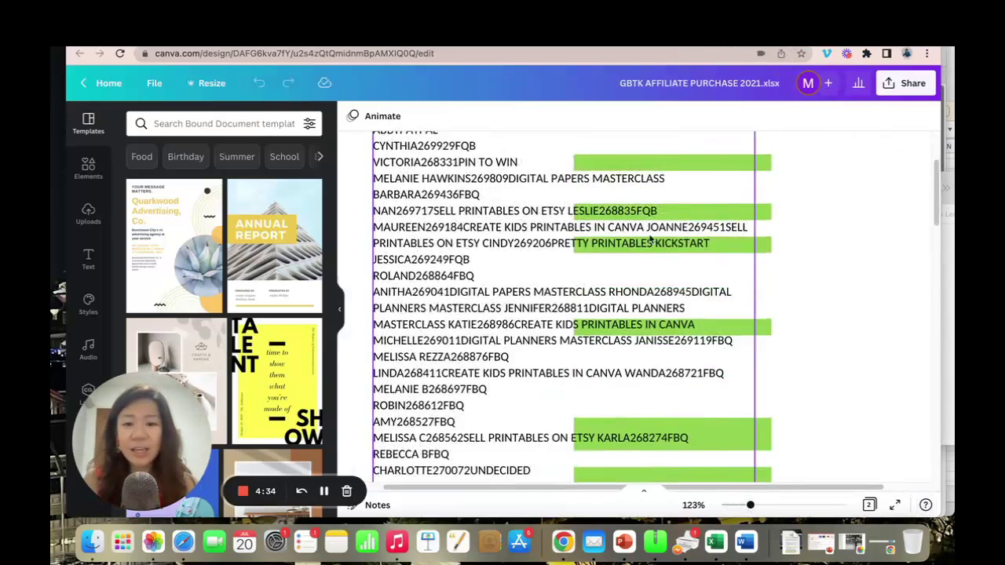
scroll(650, 240, "up", 2)
scroll(631, 275, "down", 6)
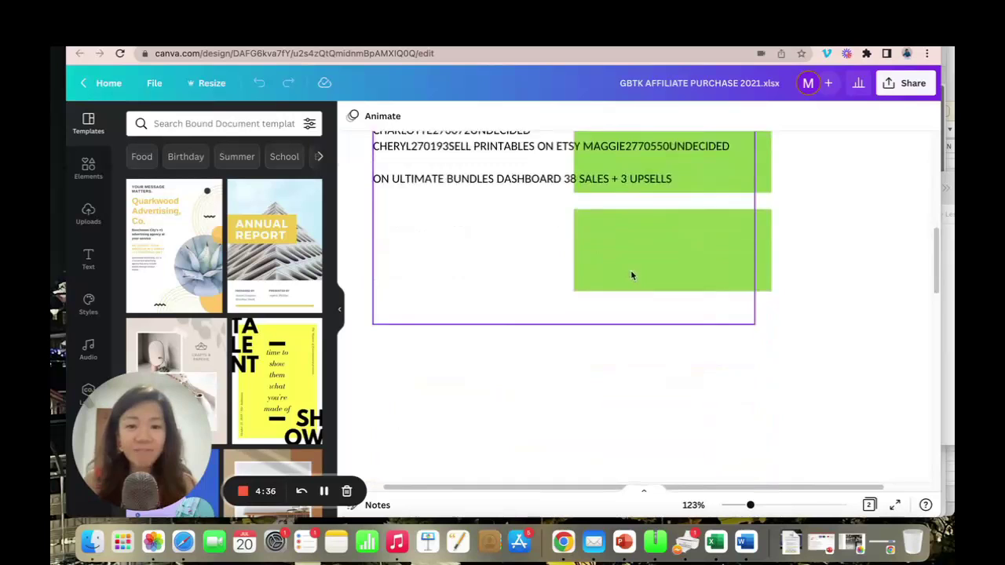
scroll(632, 275, "down", 10)
scroll(632, 275, "down", 3)
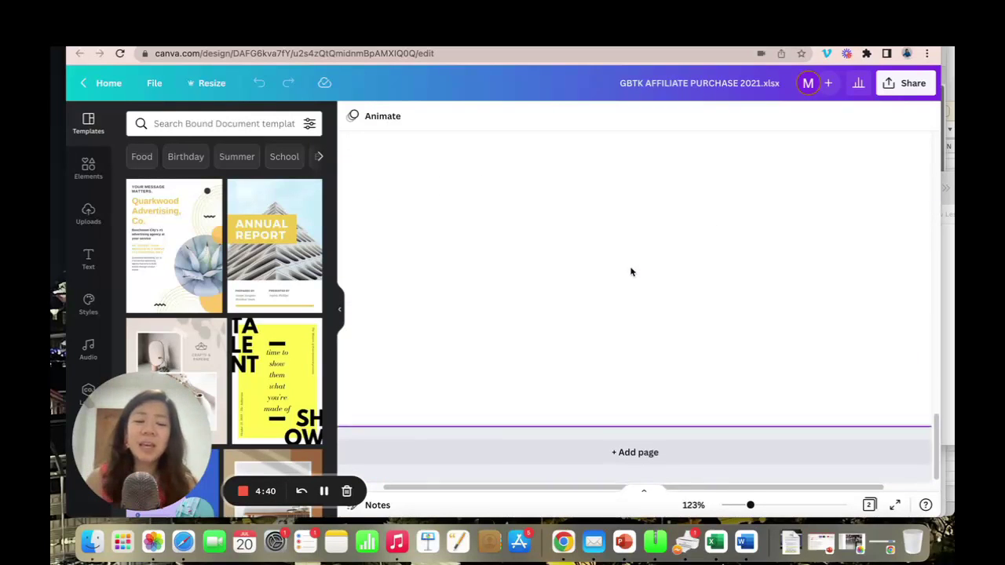
scroll(691, 353, "up", 3)
left_click_drag(750, 504, 736, 505)
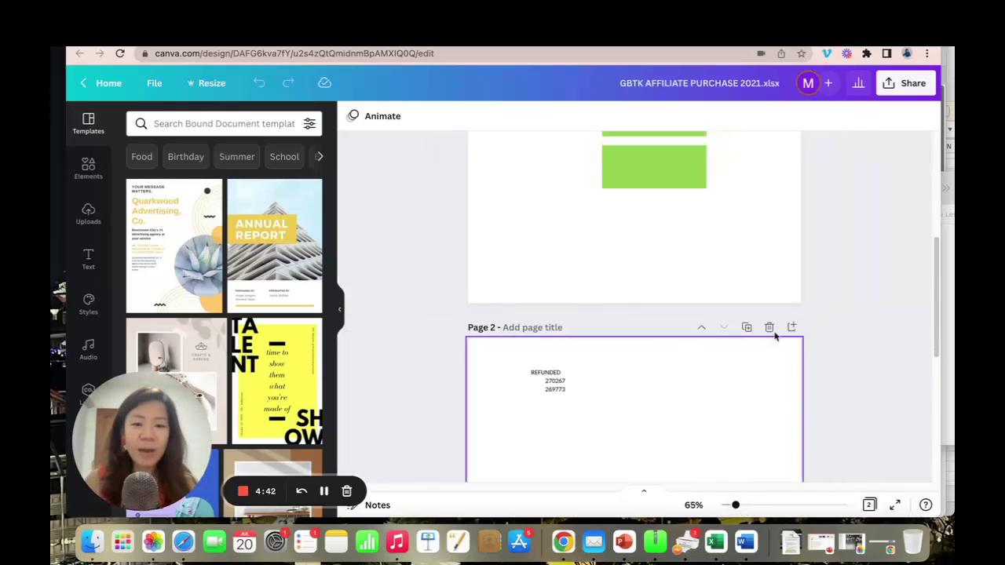
scroll(785, 314, "up", 5)
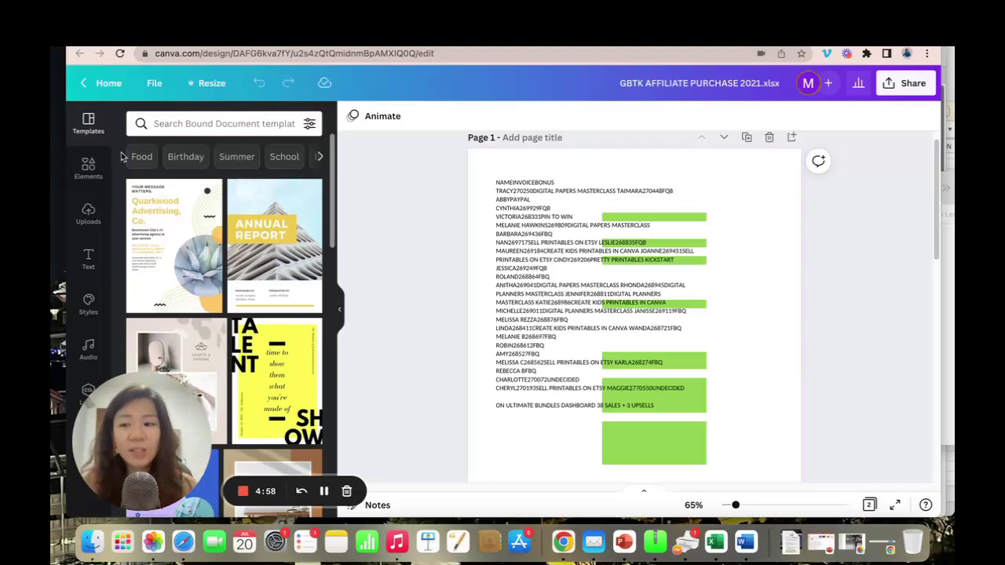
- Search the elements library for "flower"
left_click(88, 166)
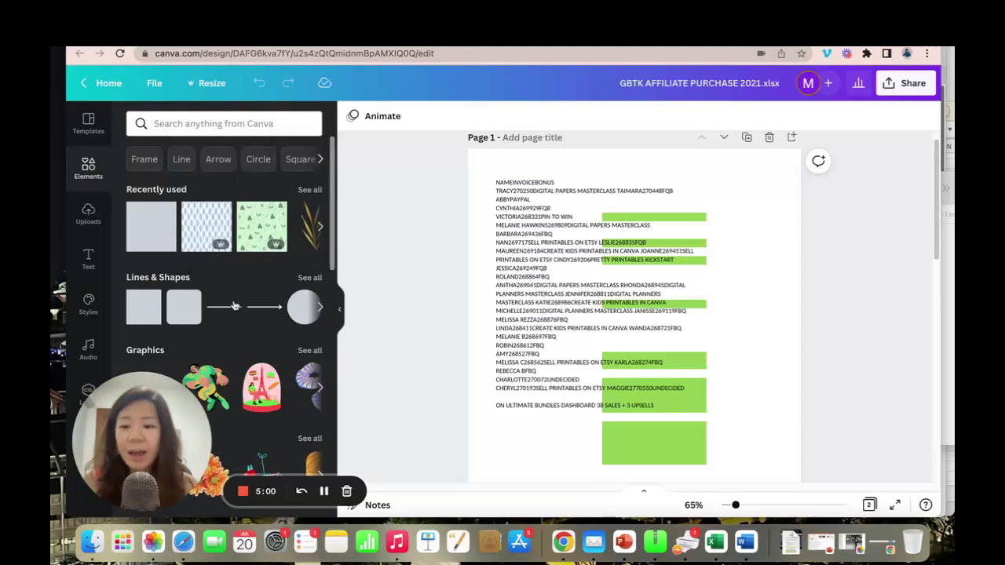
scroll(227, 314, "down", 10)
left_click(185, 119)
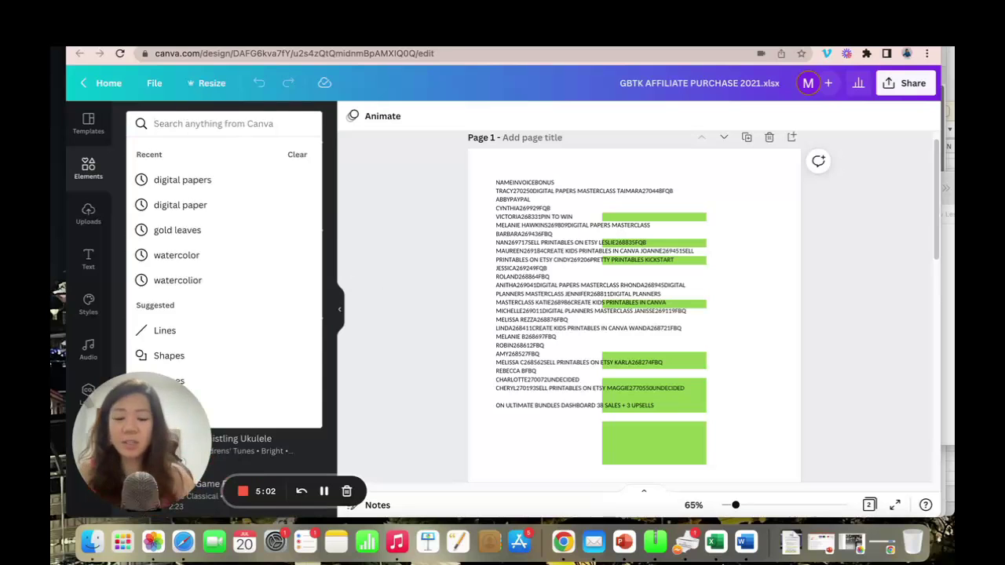
type("flower")
key("Return")
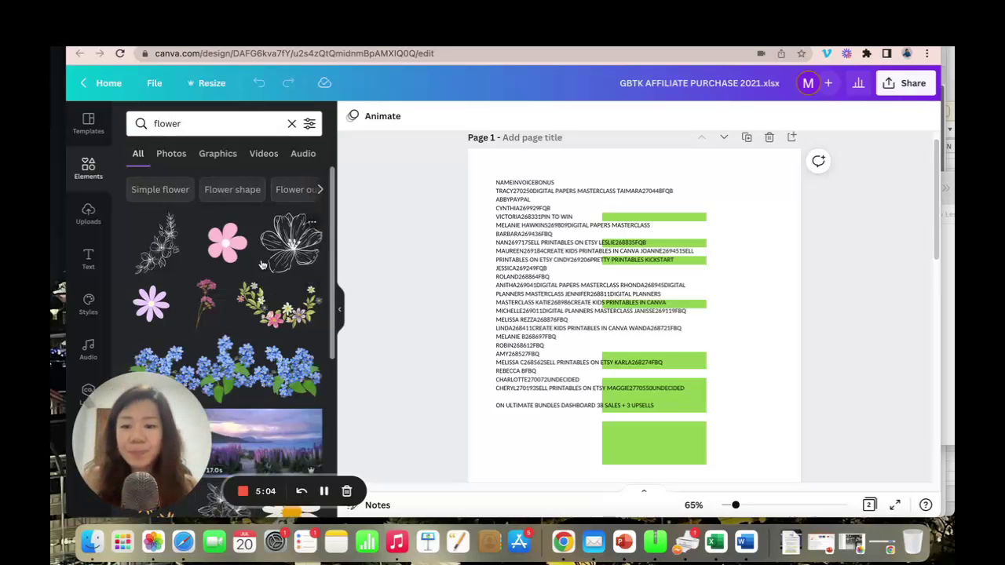
- Add the curved flower garland to page 1 and fit it around the page's top-right corner
left_click(279, 305)
left_click_drag(634, 469, 812, 233)
left_click(863, 377)
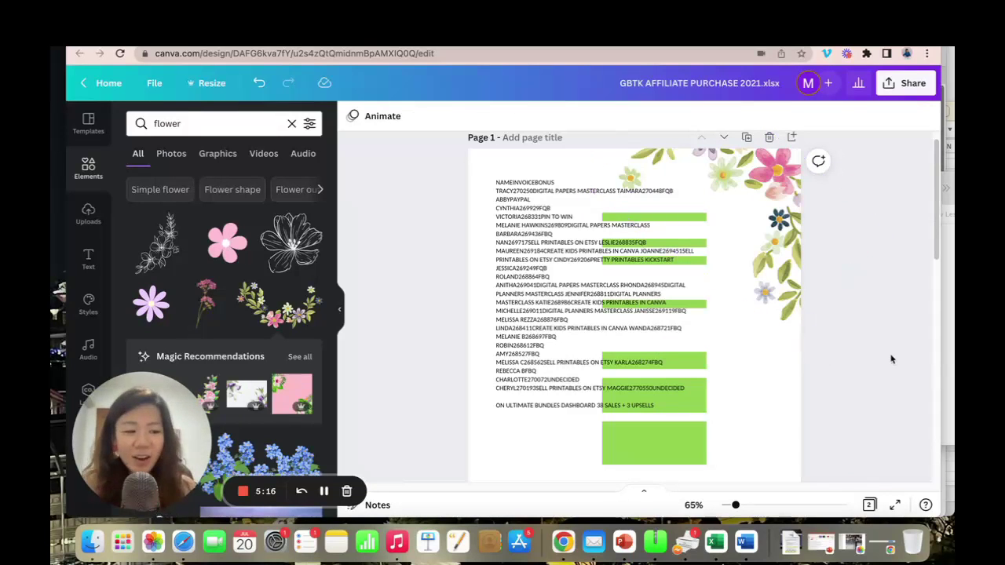
- Review both pages of the spreadsheet design, from the decorated first page to the refund list on page 2
left_click(757, 308)
left_click(488, 210)
scroll(696, 313, "down", 5)
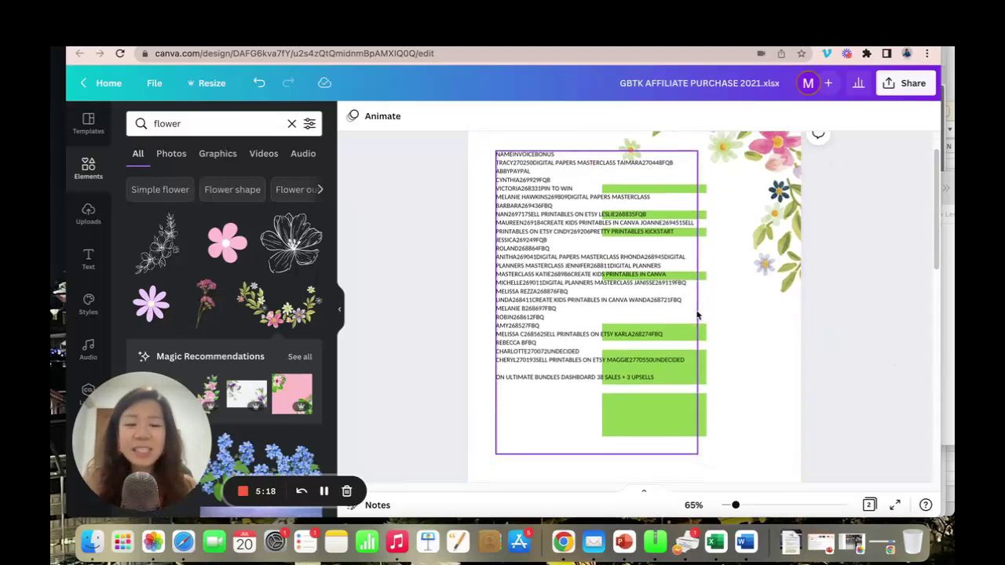
scroll(695, 312, "up", 3)
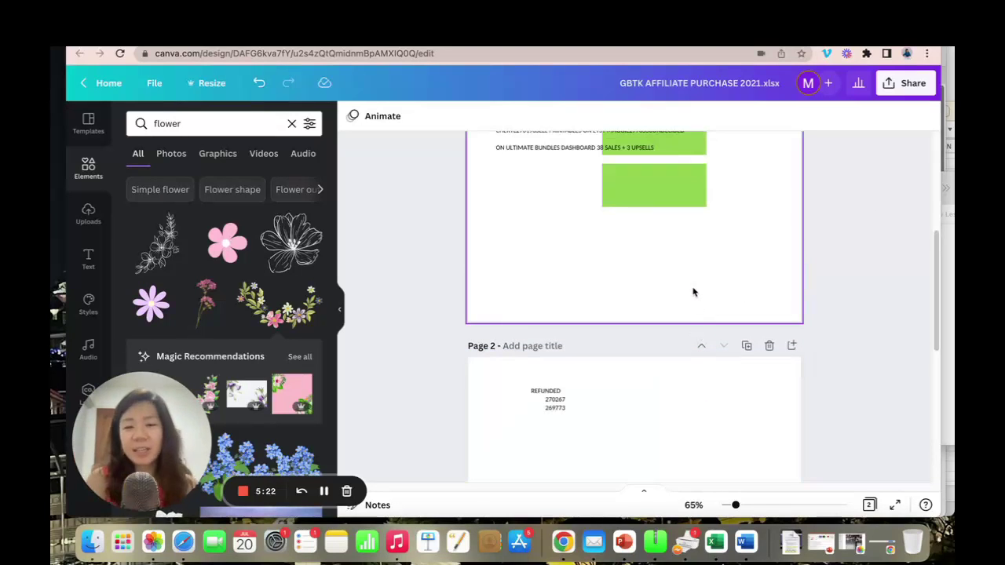
scroll(694, 292, "up", 3)
scroll(693, 289, "down", 1)
scroll(693, 287, "down", 3)
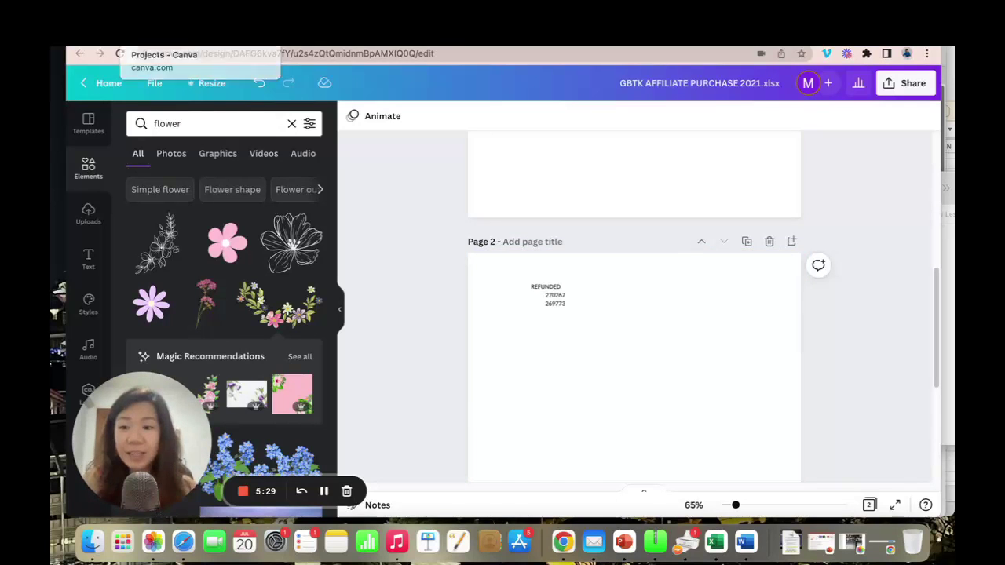
- Import the BACK TO SCHOOL planner .pptx file from the Downloads folder into the Canva projects
left_click(150, 35)
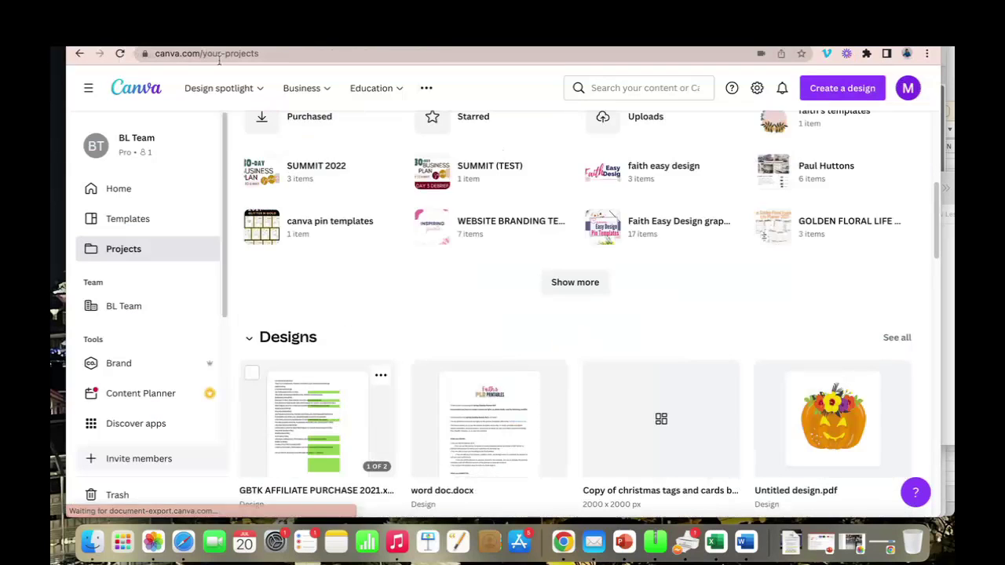
left_click(845, 94)
left_click(844, 420)
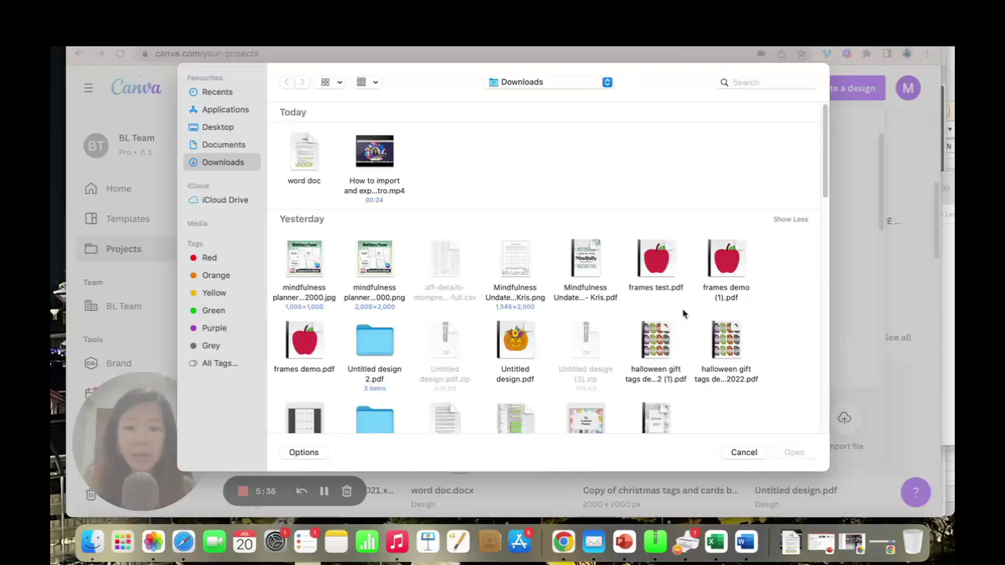
scroll(683, 314, "down", 2)
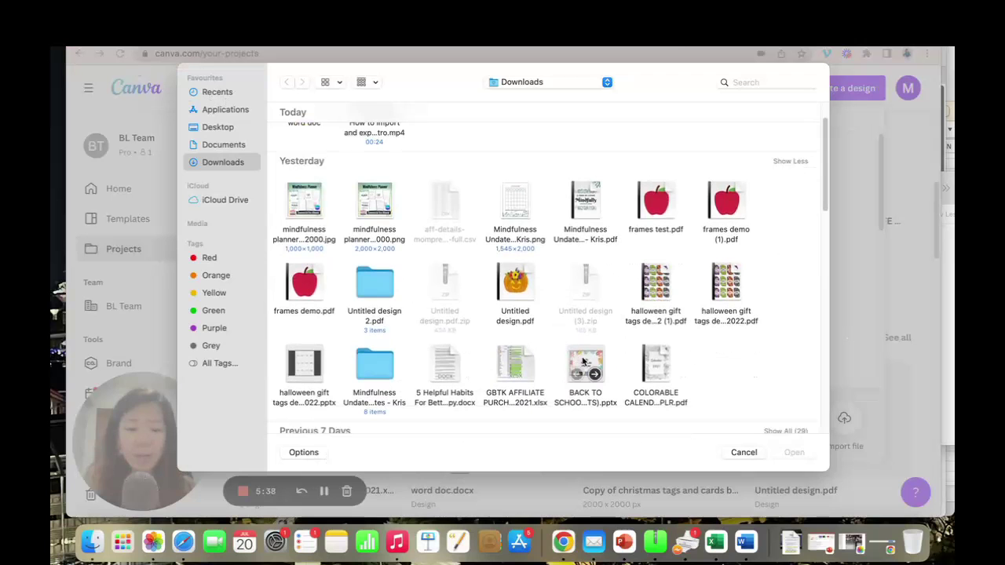
left_click(585, 367)
left_click(794, 453)
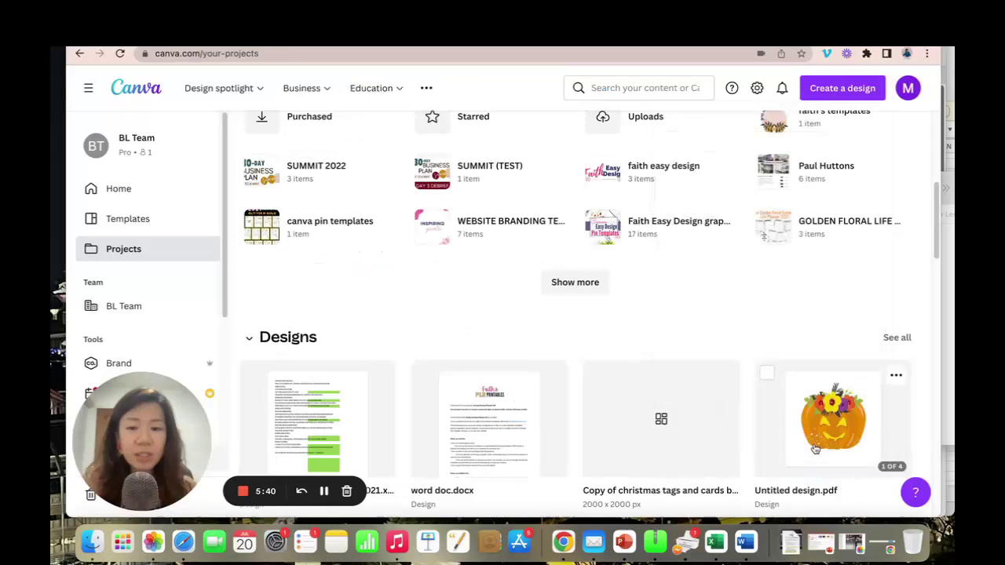
key("ctrl+super+f")
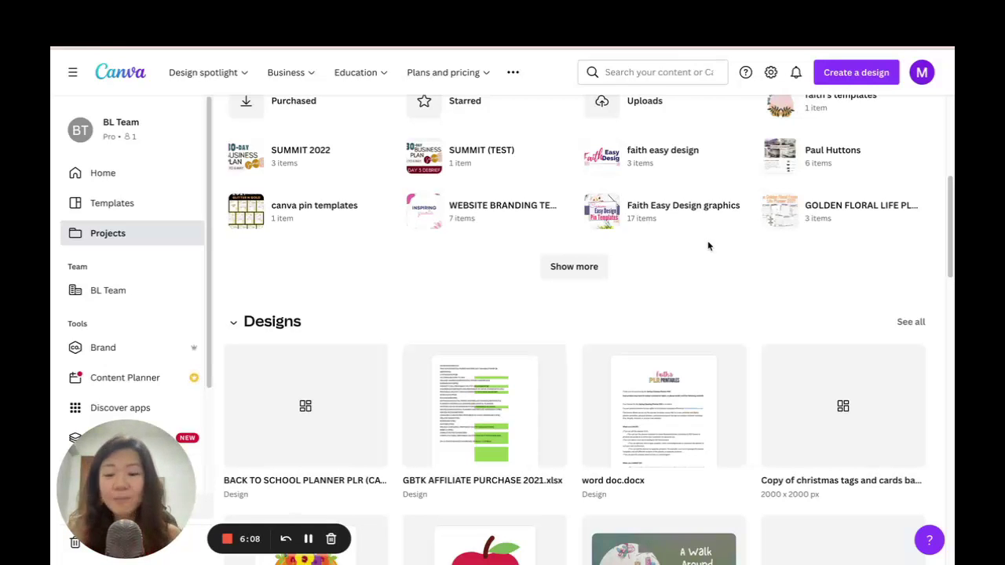
- Open the imported BACK TO SCHOOL PLANNER PLR (CATS) design and dismiss its file import feedback form
scroll(707, 245, "down", 2)
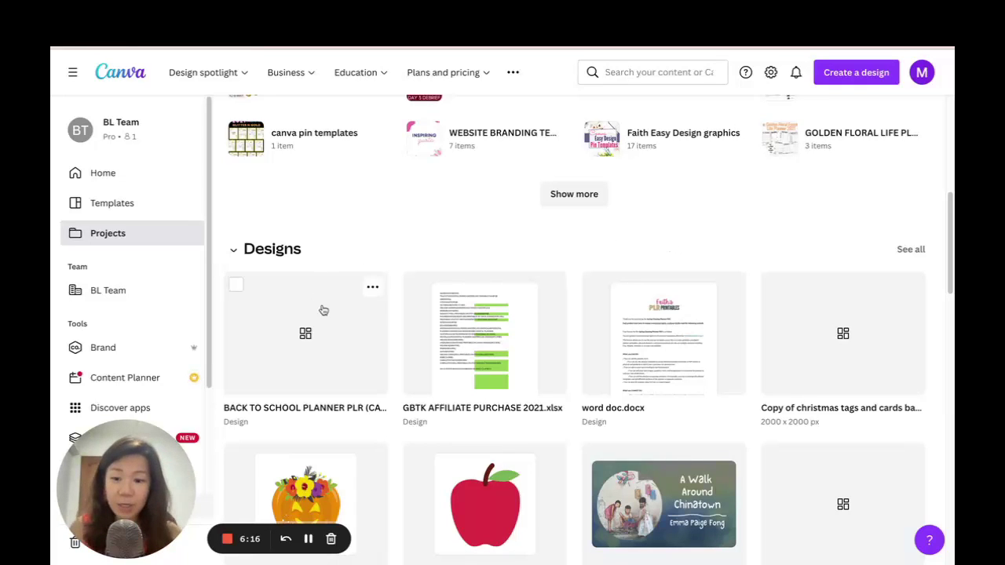
left_click(322, 331)
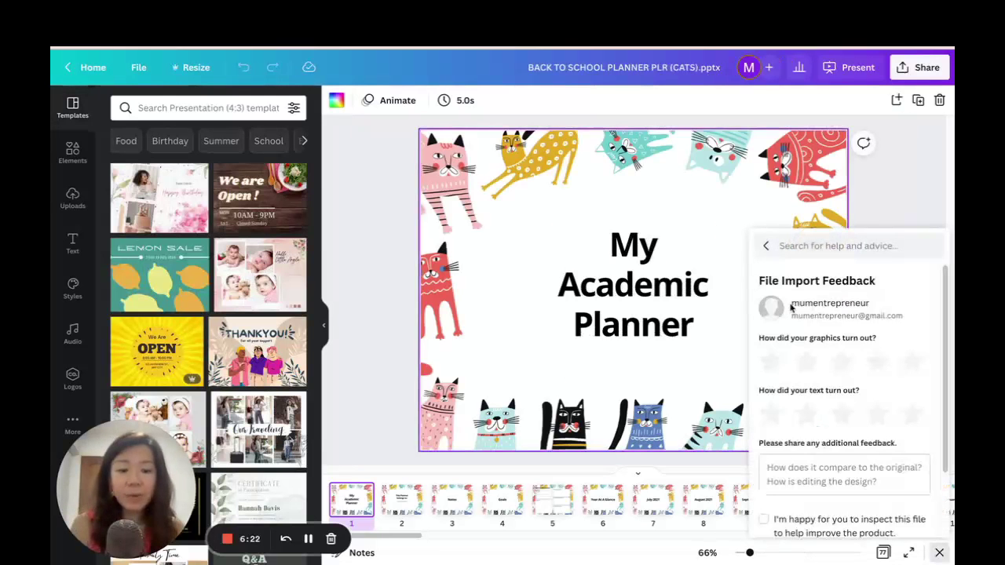
left_click(939, 553)
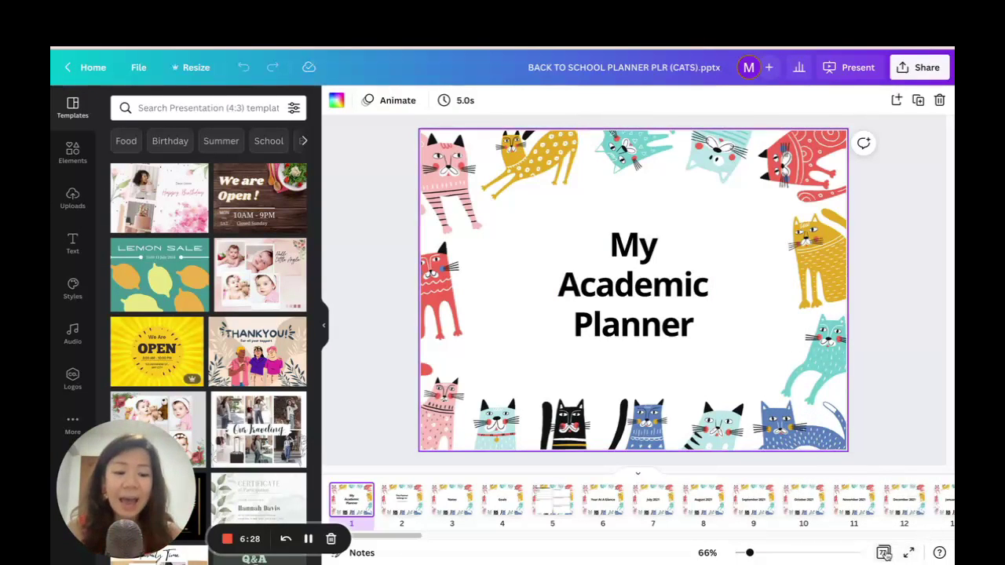
- Review all pages of the planner in the grid overview, from the cover to the sticker page
left_click(883, 553)
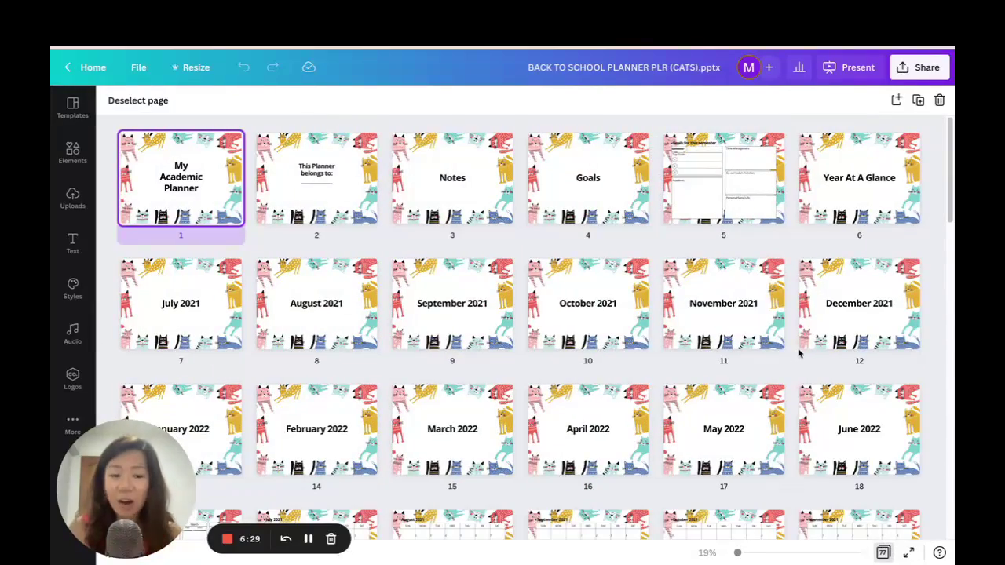
scroll(798, 353, "down", 10)
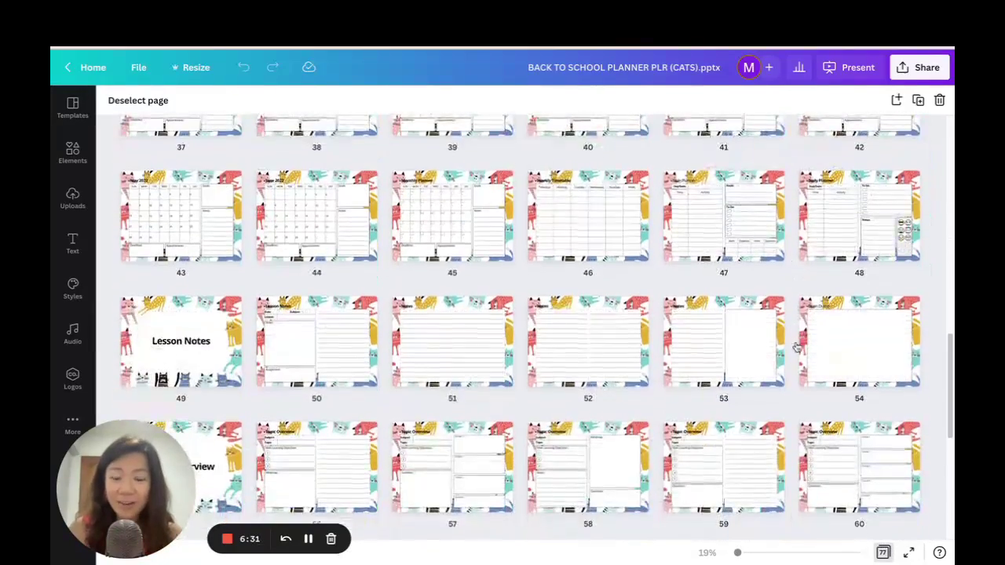
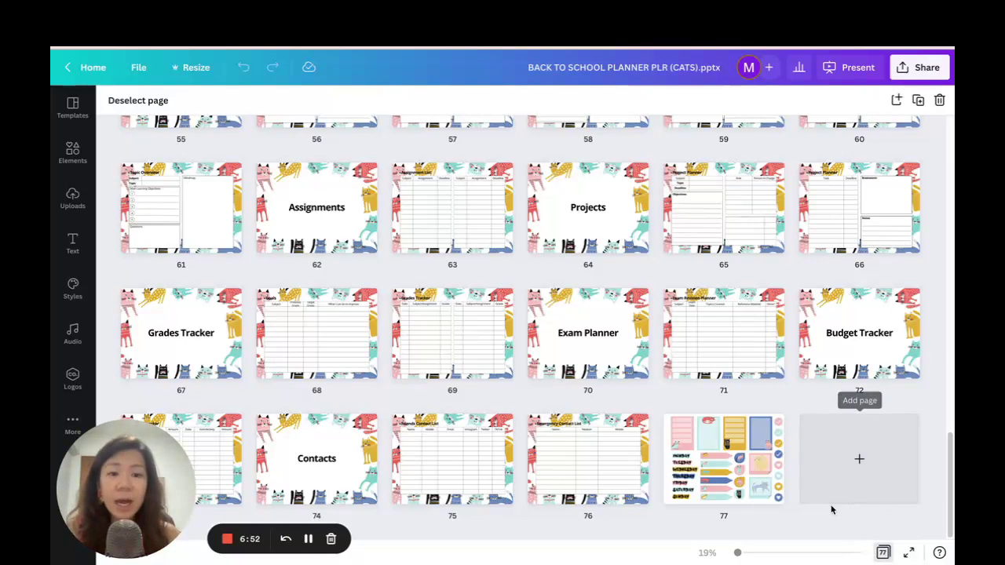
scroll(694, 306, "up", 10)
scroll(694, 306, "up", 3)
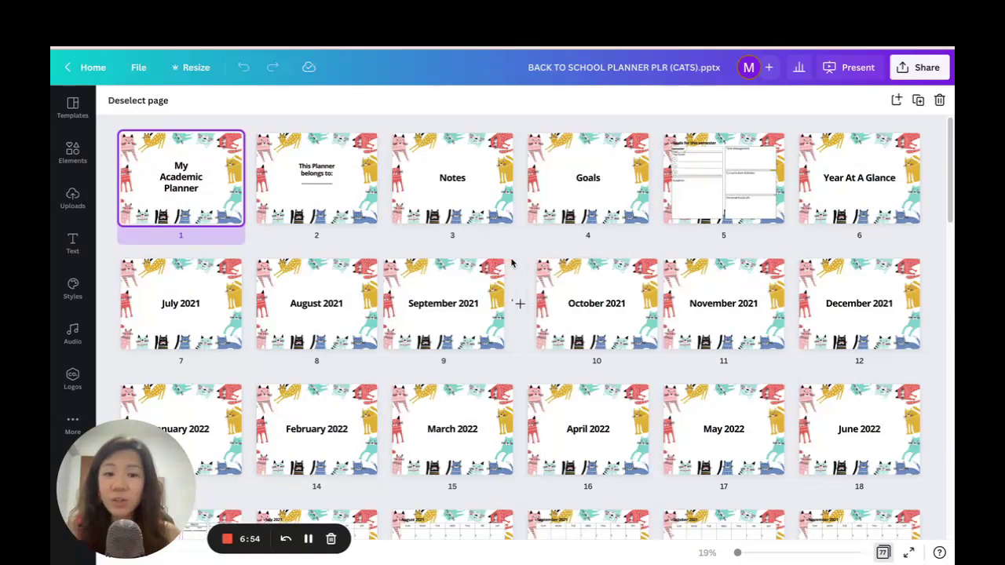
- Delete the cat border image from page 2, "This Planner belongs to:"
double_click(188, 169)
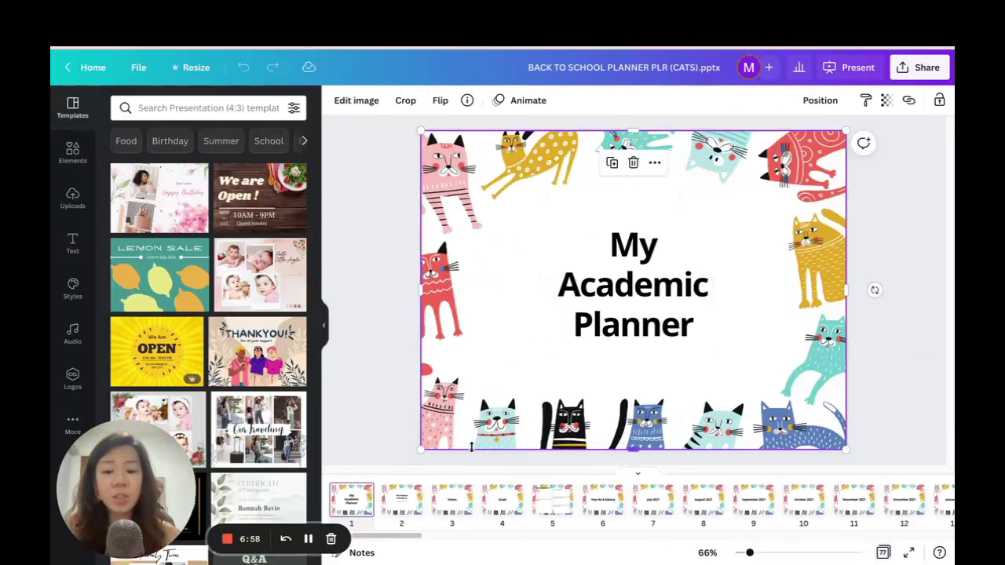
left_click(402, 499)
left_click(587, 207)
key("Delete")
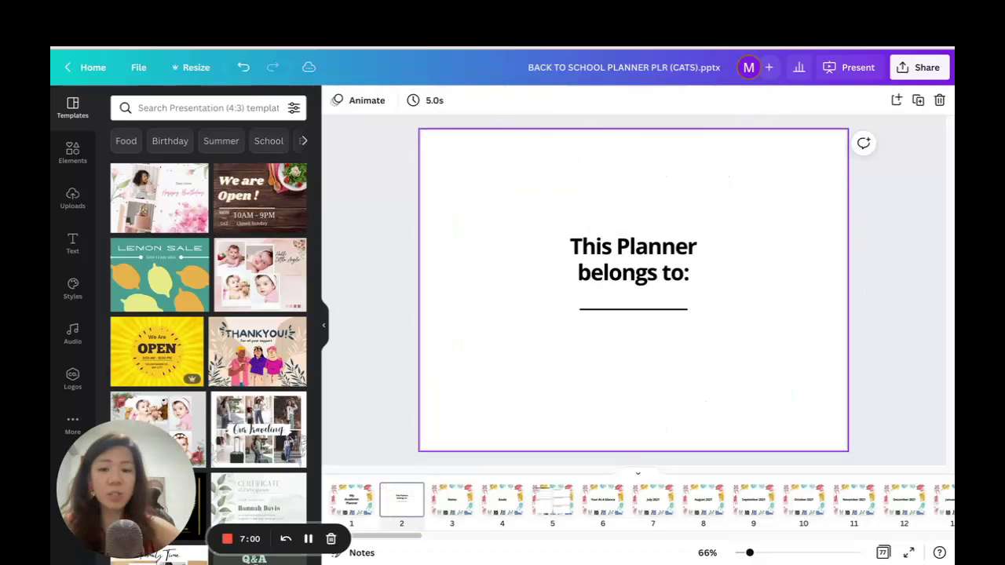
- Delete the cat background image from the September 2021 calendar on page 22
mouse_move(750, 553)
left_mouse_down()
mouse_move(783, 552)
mouse_move(757, 553)
left_mouse_up()
left_click(883, 553)
scroll(812, 375, "down", 3)
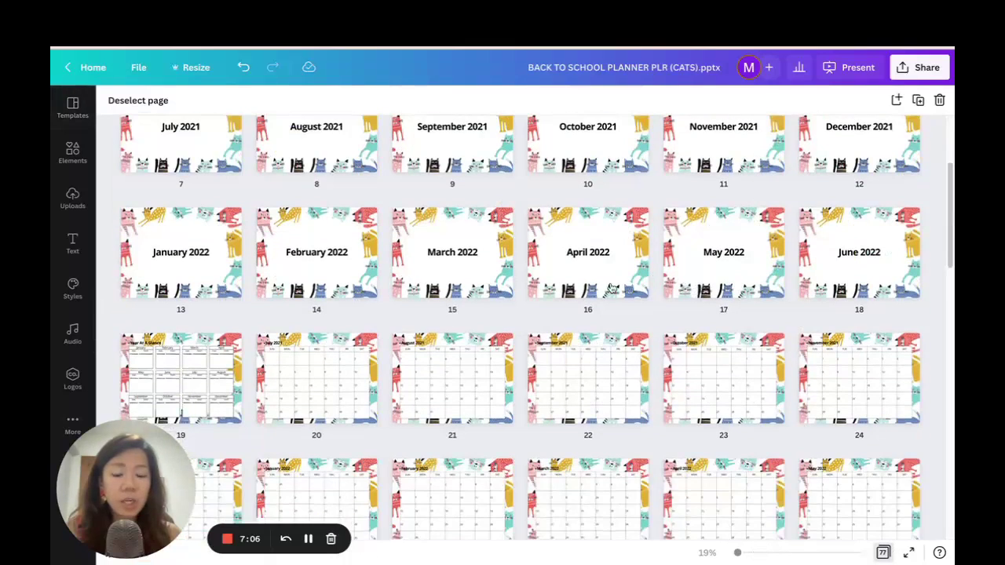
scroll(651, 341, "down", 3)
double_click(577, 326)
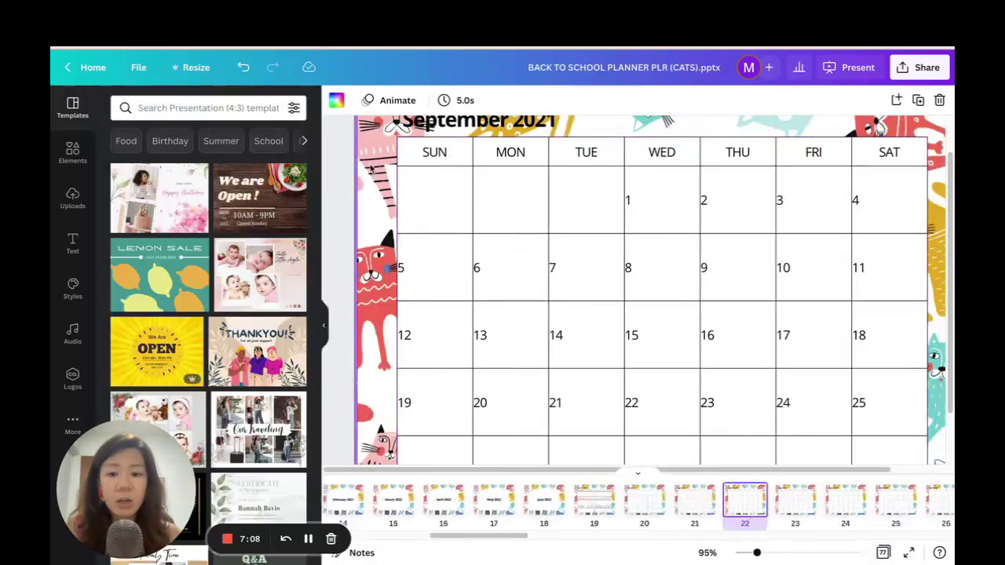
left_click(398, 169)
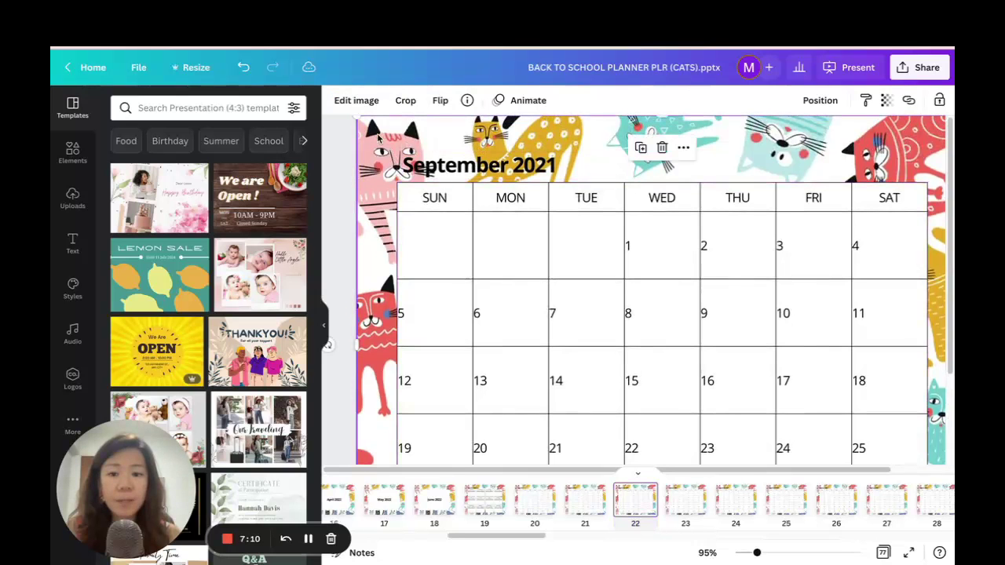
left_click_drag(757, 554, 744, 552)
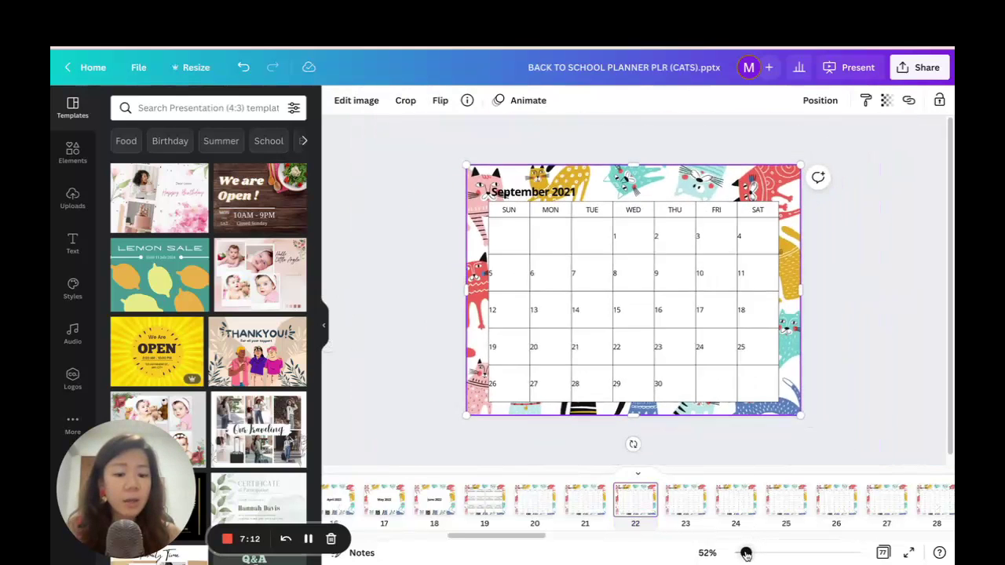
key("Delete")
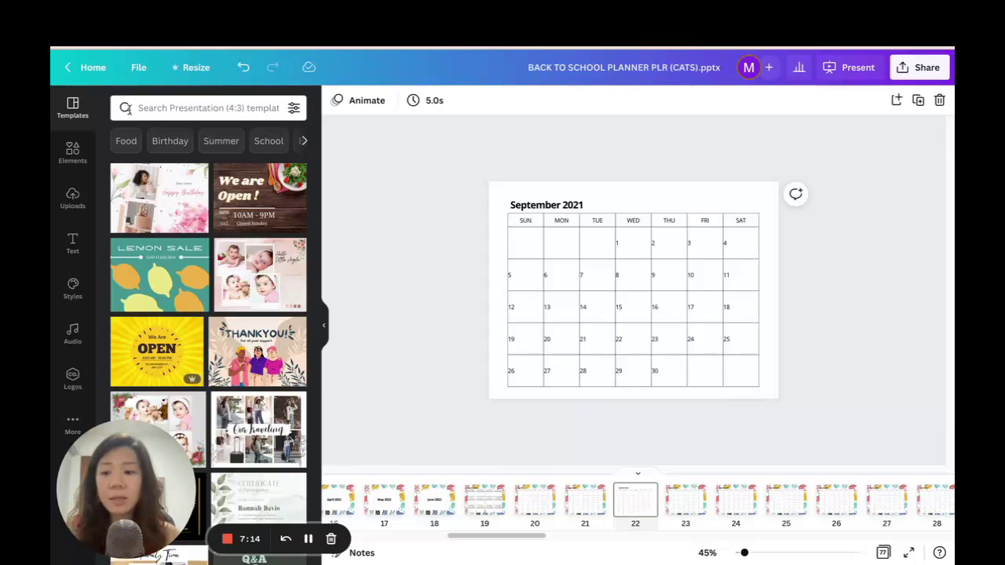
- Search the elements library for "watercolor" and browse the results for a background image
left_click(73, 151)
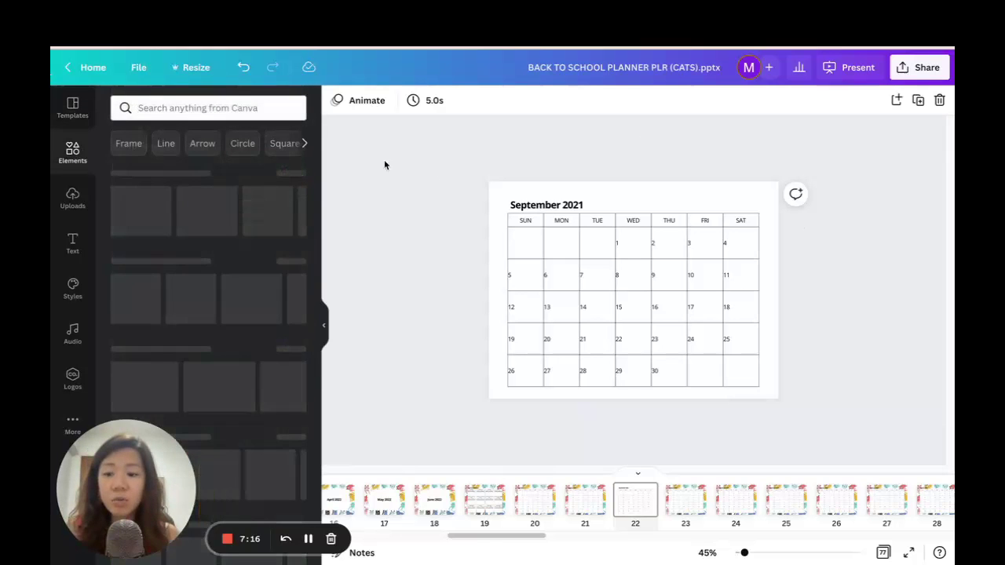
left_click(251, 110)
type("watercolor")
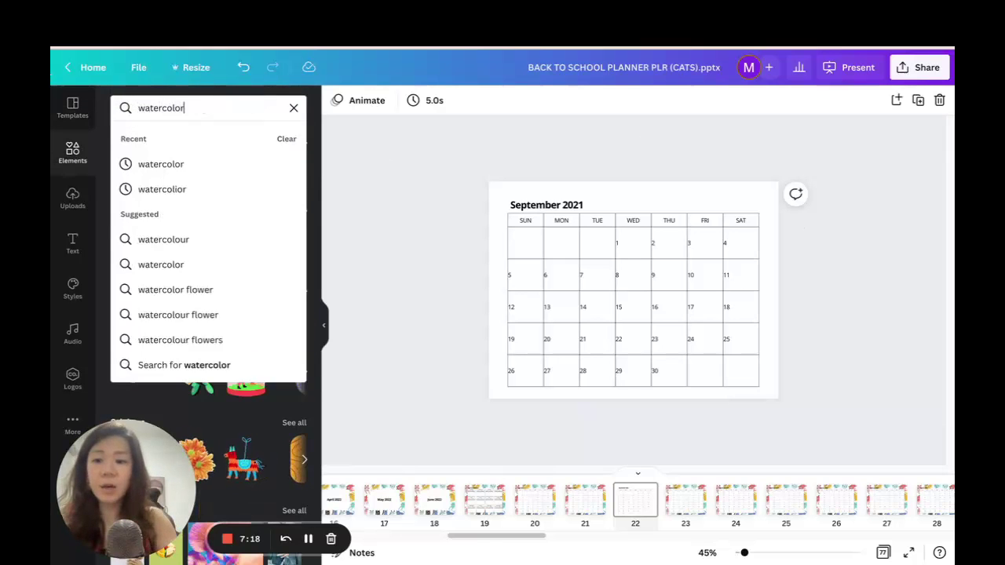
left_click(274, 165)
scroll(170, 314, "down", 2)
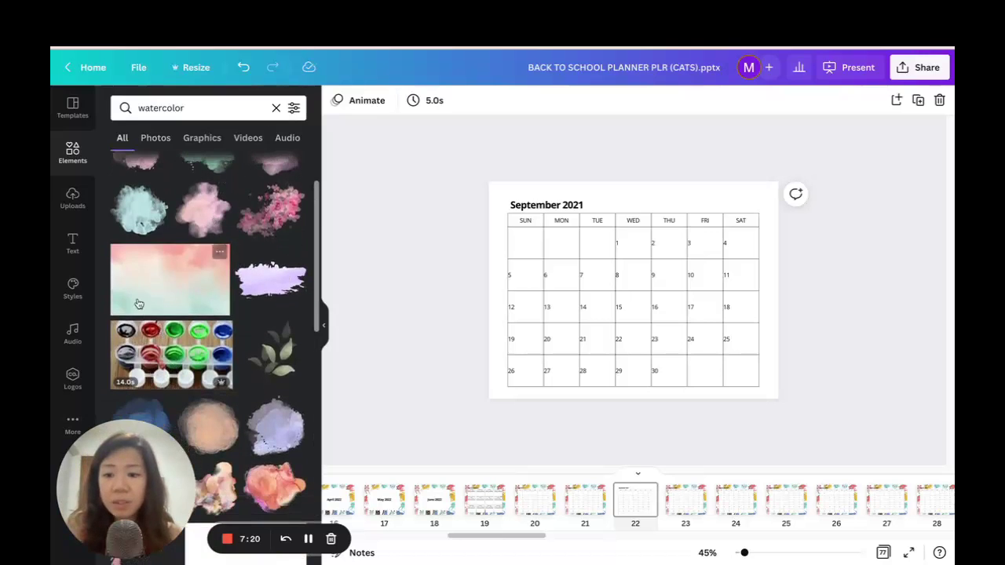
- Add the pink and mint watercolor image to page 22, enlarge it to cover the page and send it behind the calendar
left_click(139, 303)
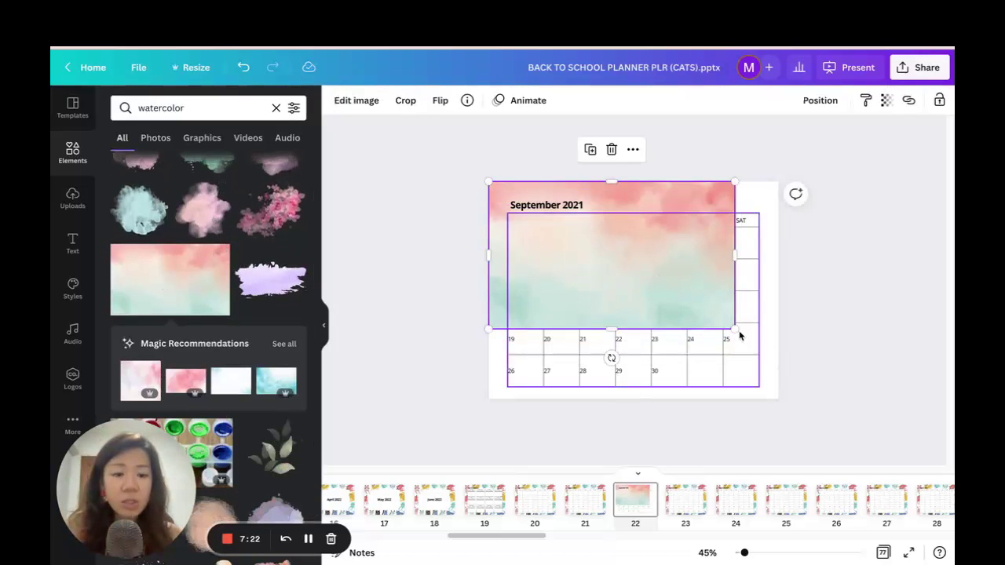
left_click_drag(736, 337, 835, 399)
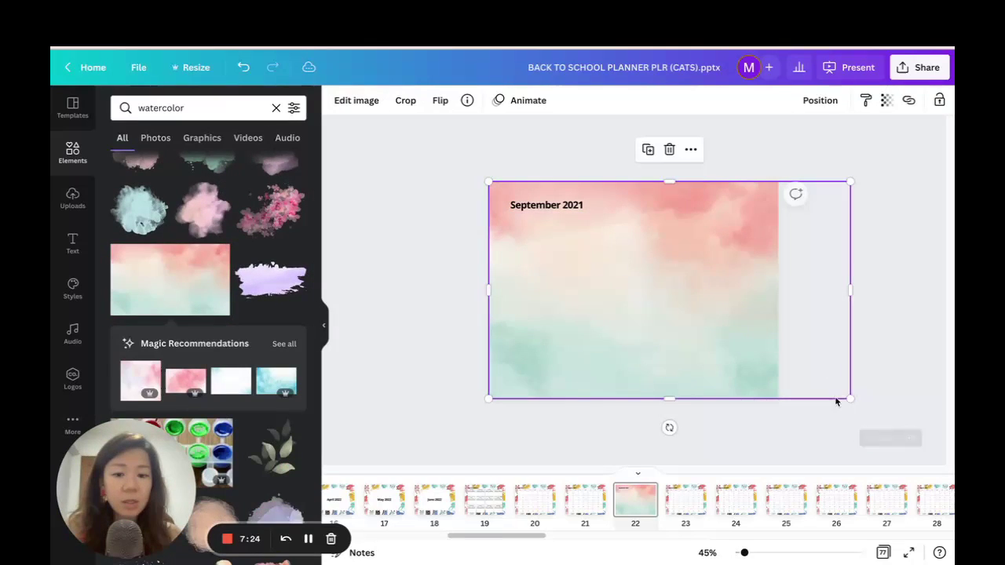
left_click(820, 99)
left_click(778, 139)
left_click(890, 190)
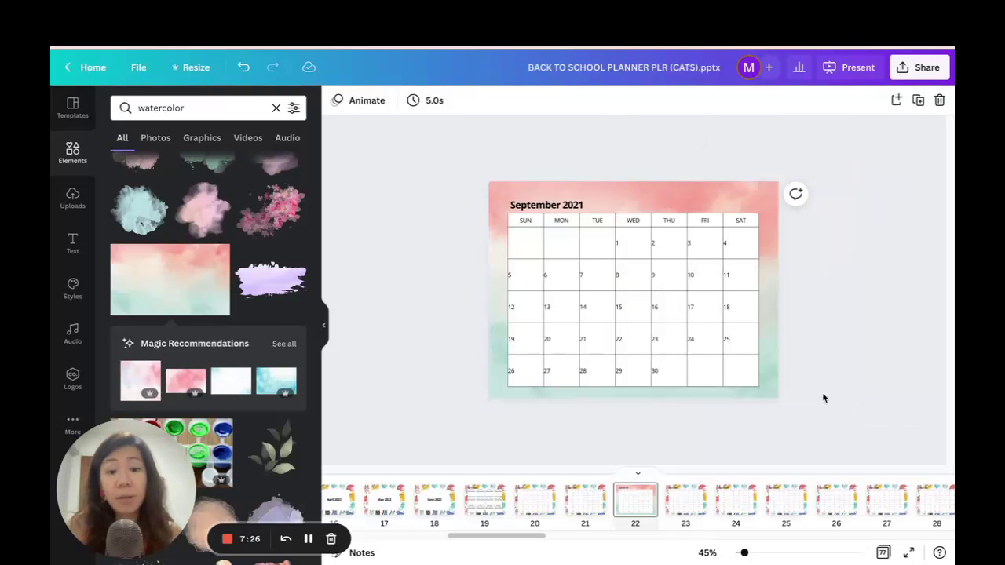
- Recolour the August 2021 title on page 34 with the pink brand colour and delete that page's cat background image
left_click(883, 553)
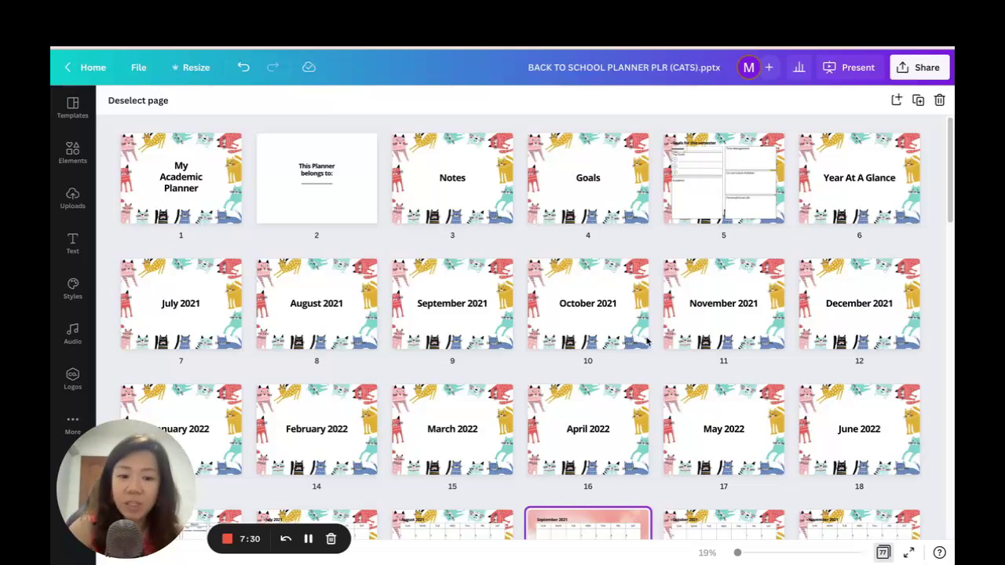
scroll(707, 353, "down", 5)
left_click(586, 392)
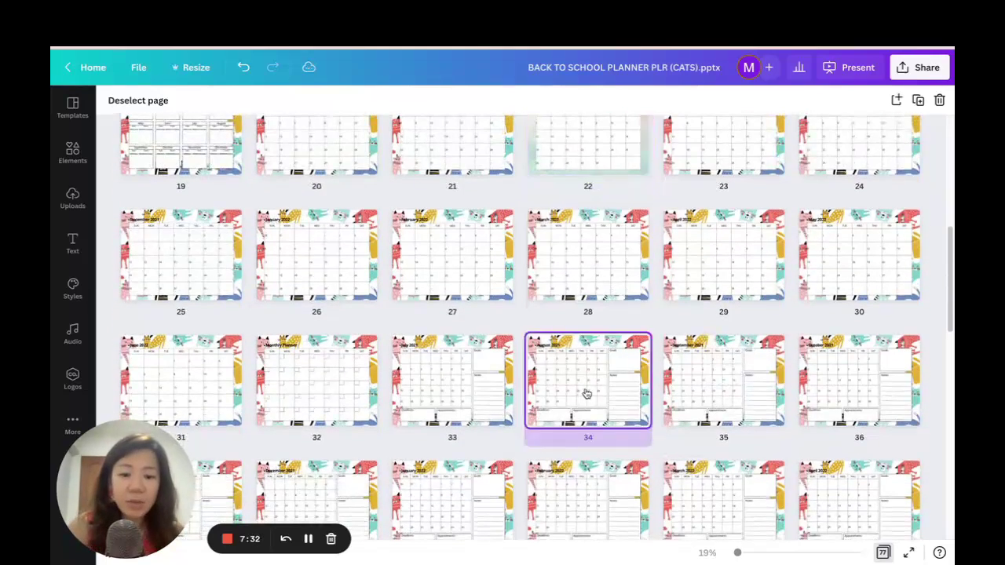
double_click(586, 392)
left_click_drag(750, 555, 750, 553)
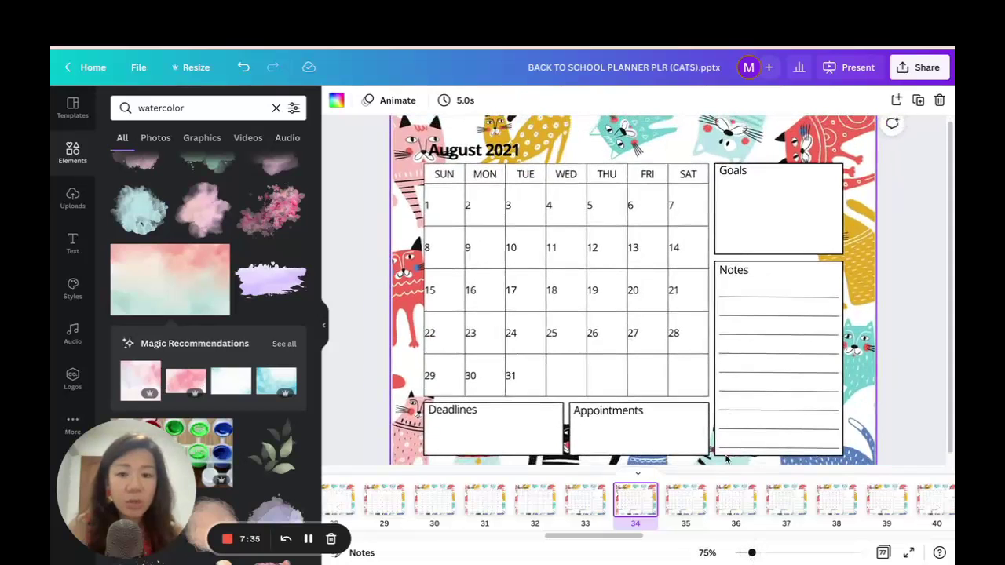
left_click(484, 150)
left_click(527, 101)
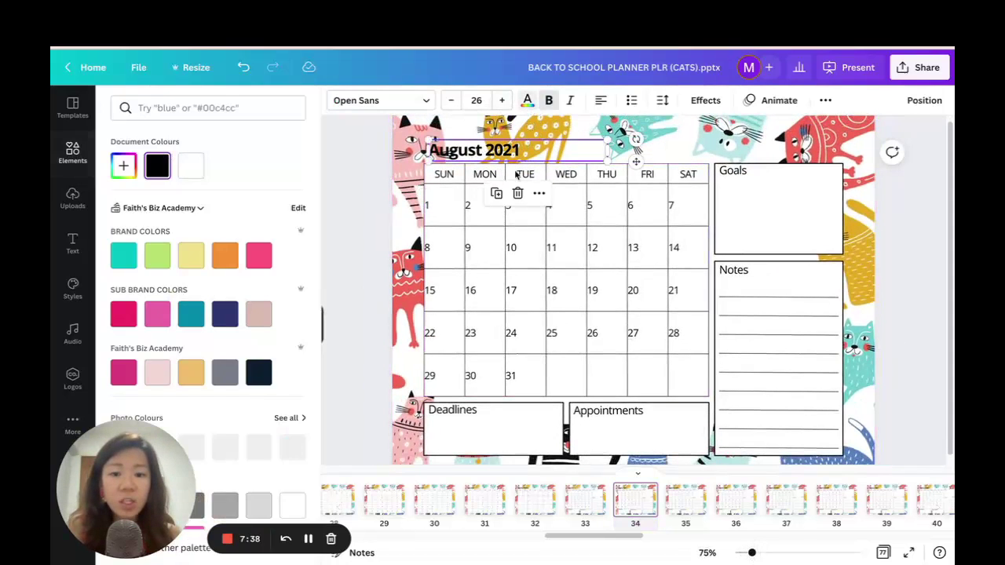
left_click(260, 255)
left_click(771, 149)
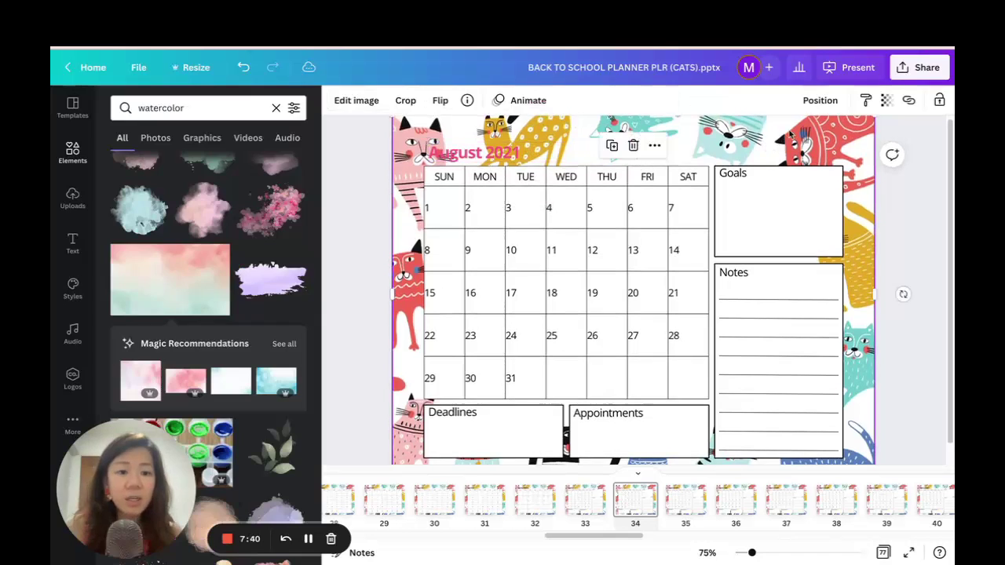
key("Delete")
- Try resizing the Goals box and moving the first Notes line on page 34, and undo the last change
left_click(785, 198)
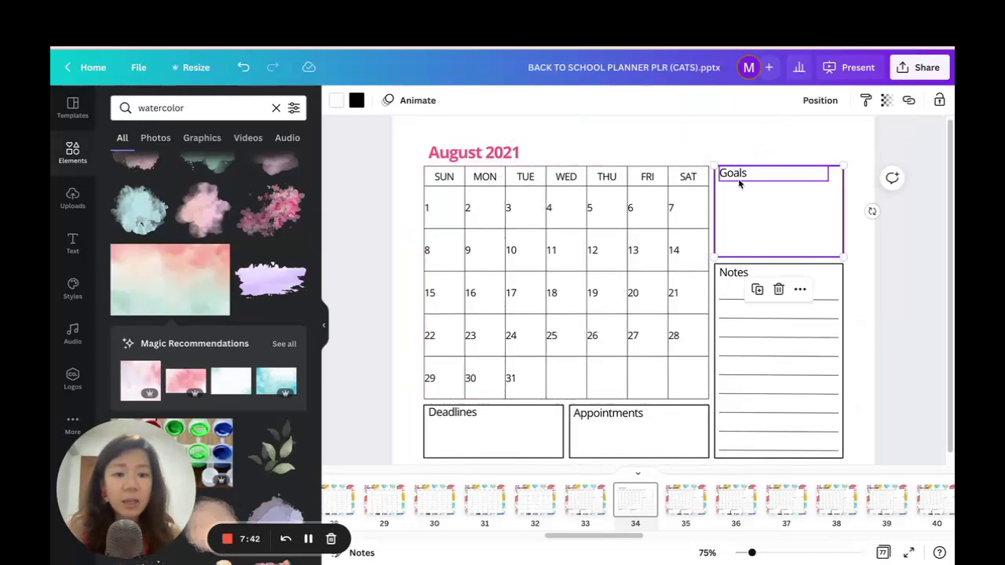
mouse_move(838, 261)
left_mouse_down()
mouse_move(937, 325)
mouse_move(844, 257)
left_mouse_up()
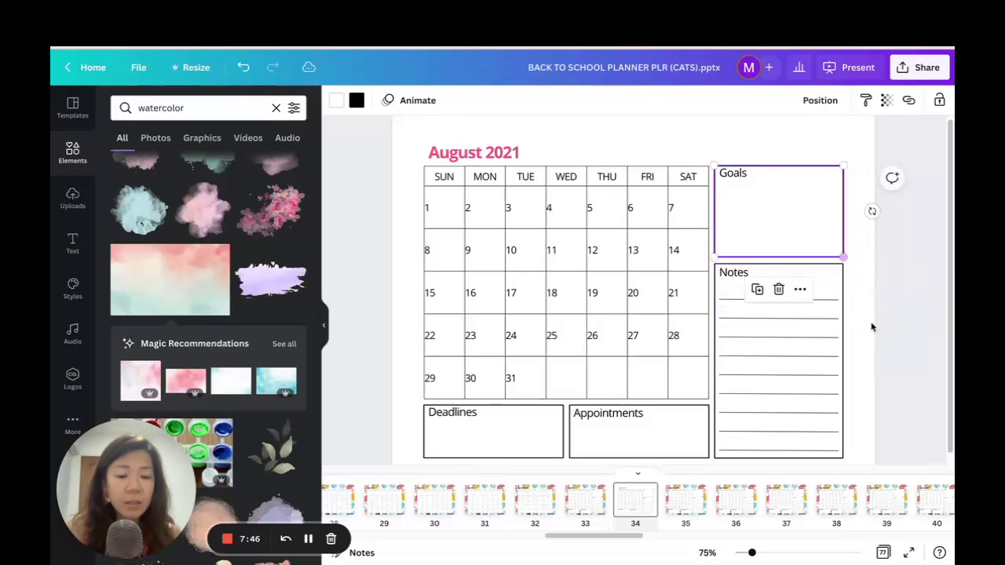
left_click(872, 325)
left_click(767, 281)
left_click(786, 299)
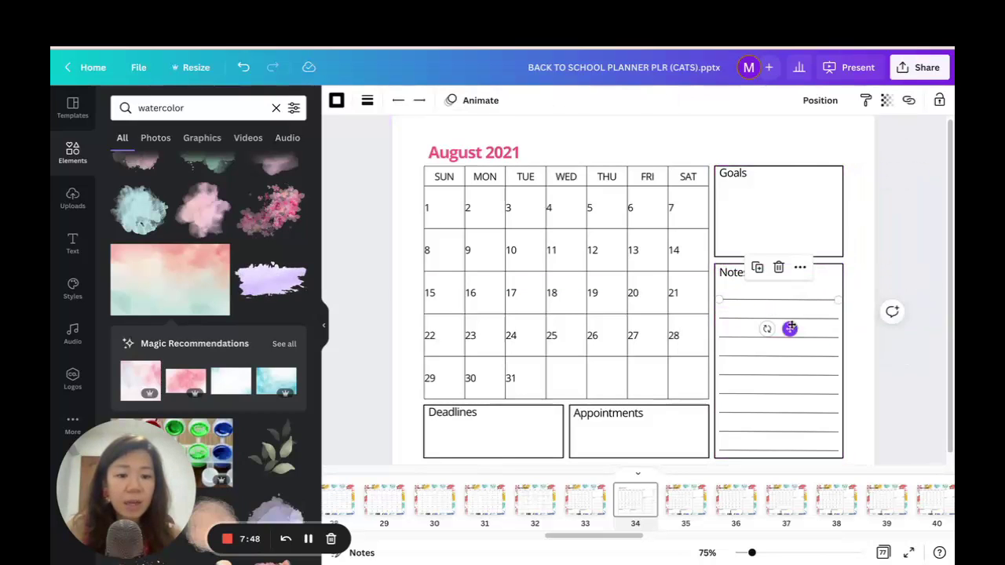
left_click_drag(790, 327, 794, 324)
left_click(243, 67)
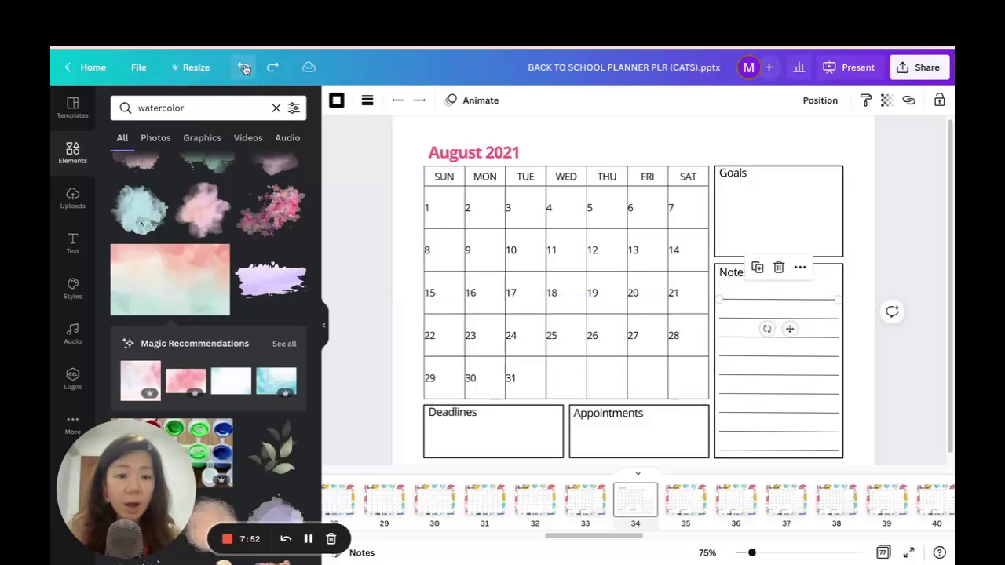
left_click(630, 214)
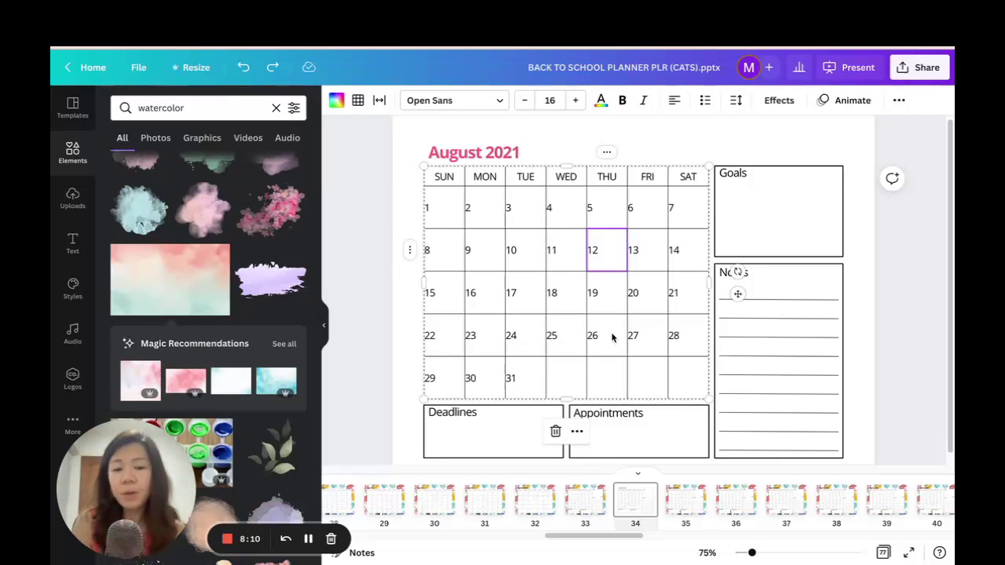
left_click(894, 361)
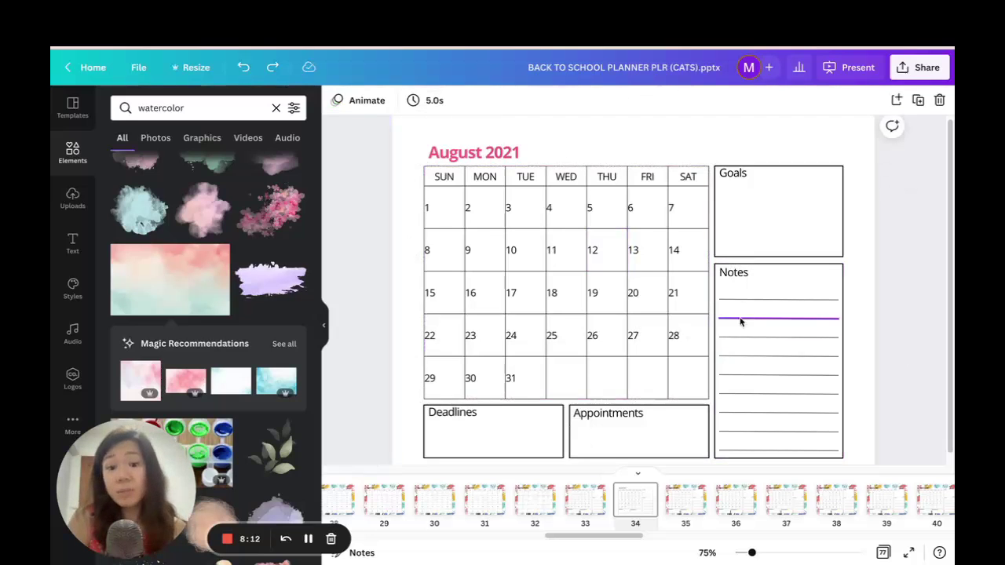
scroll(704, 282, "down", 1)
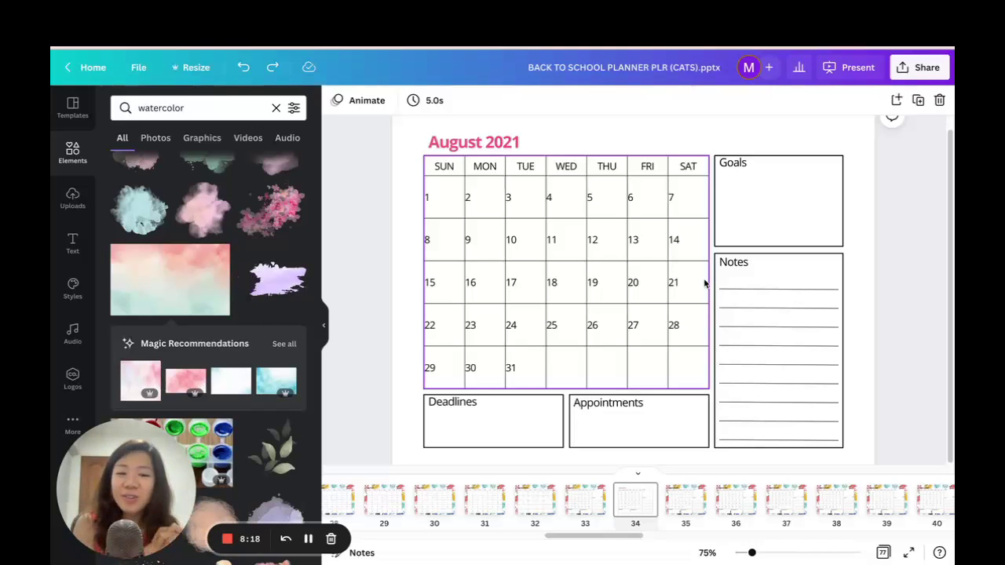
scroll(700, 269, "up", 1)
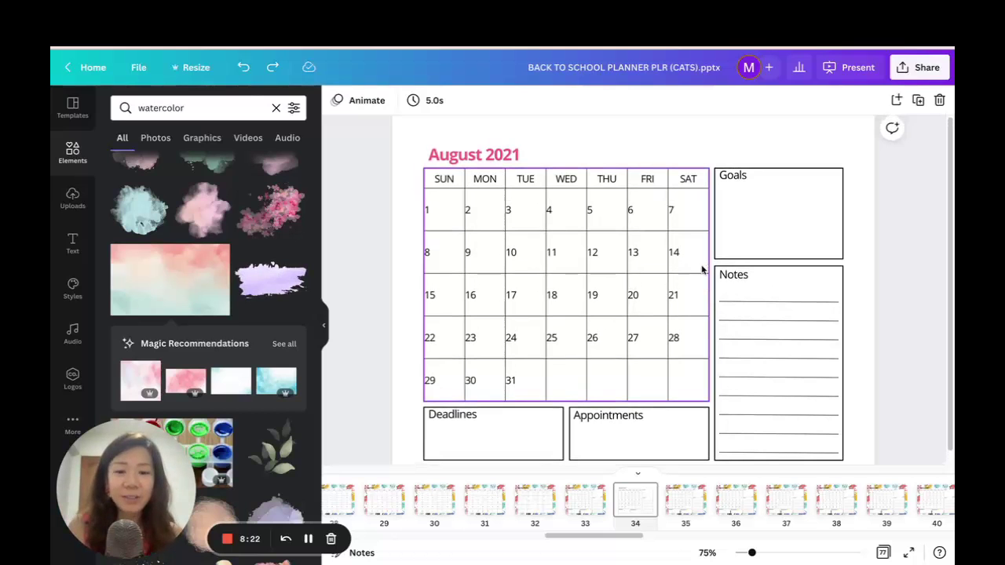
scroll(699, 265, "down", 1)
scroll(720, 271, "up", 1)
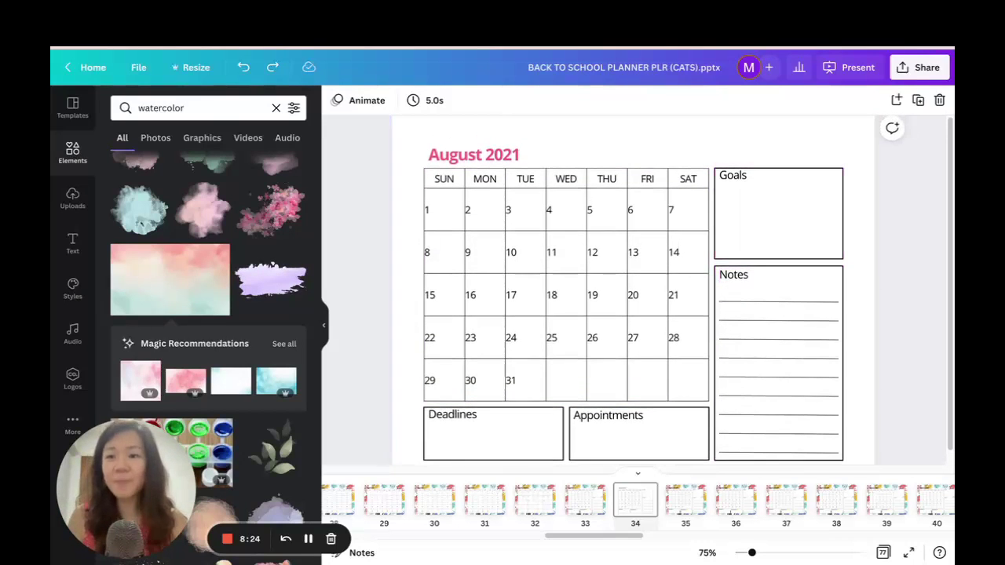
- Return to the Projects page and import SUMMIT WORKBOOK BW_compressed.pdf from the Downloads folder as a new design
key("ctrl+Tab")
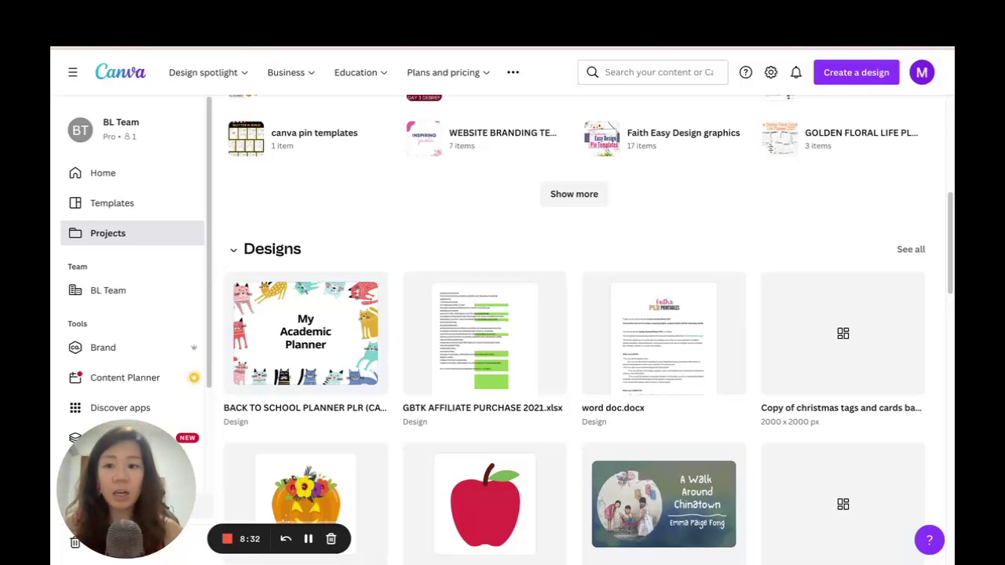
mouse_move(502, 48)
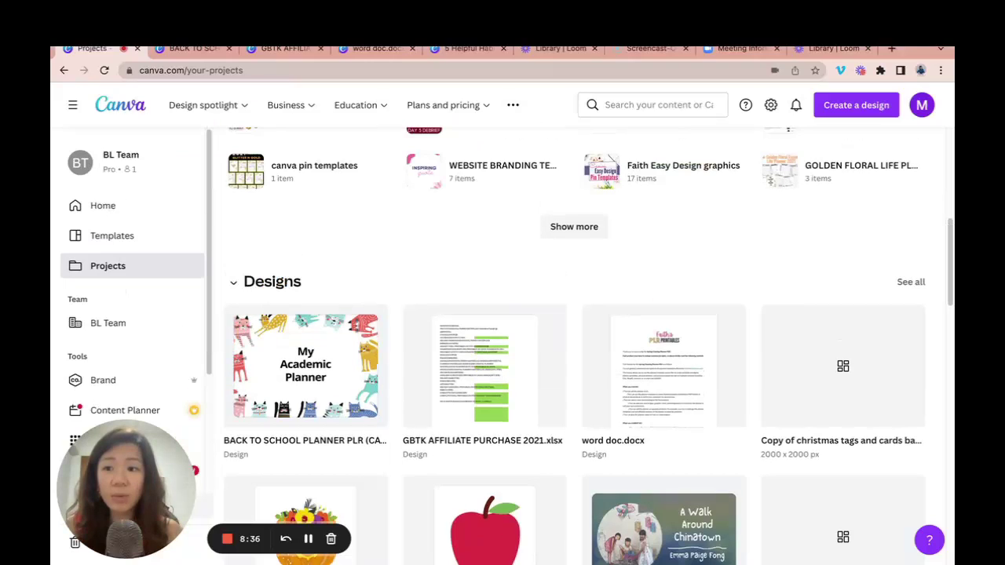
key("ctrl+super+f")
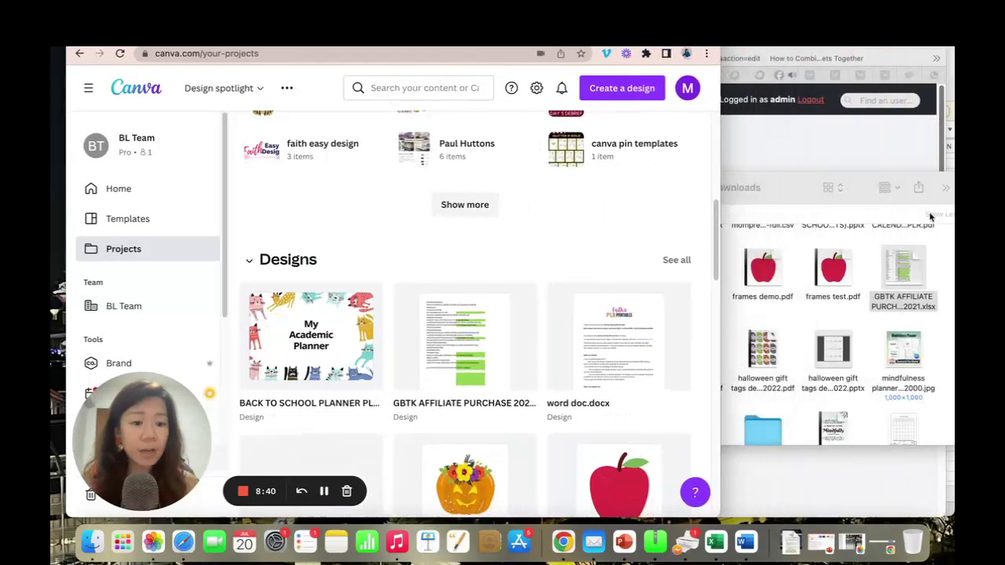
left_click(929, 251)
scroll(832, 315, "up", 3)
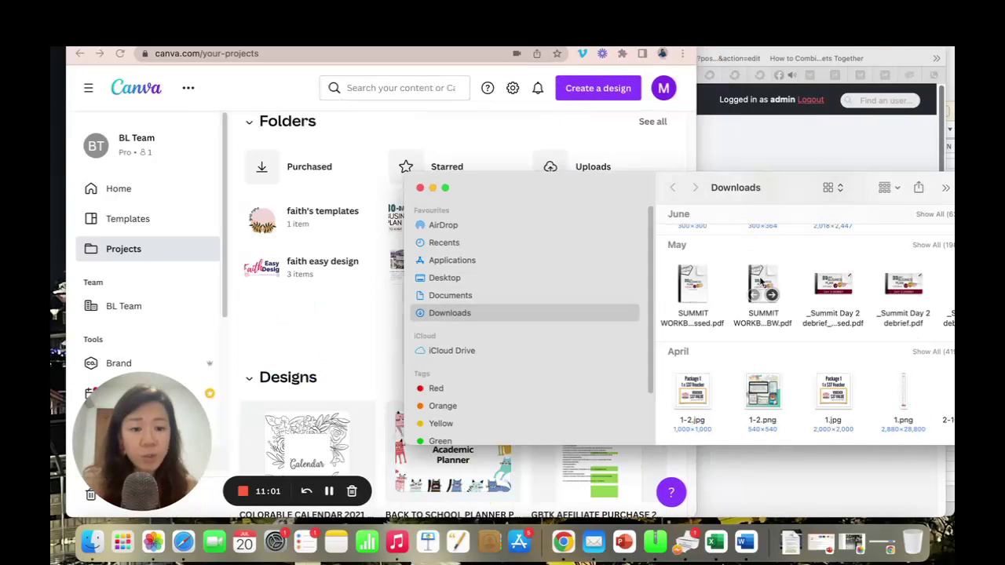
left_click_drag(696, 287, 324, 317)
scroll(557, 393, "down", 3)
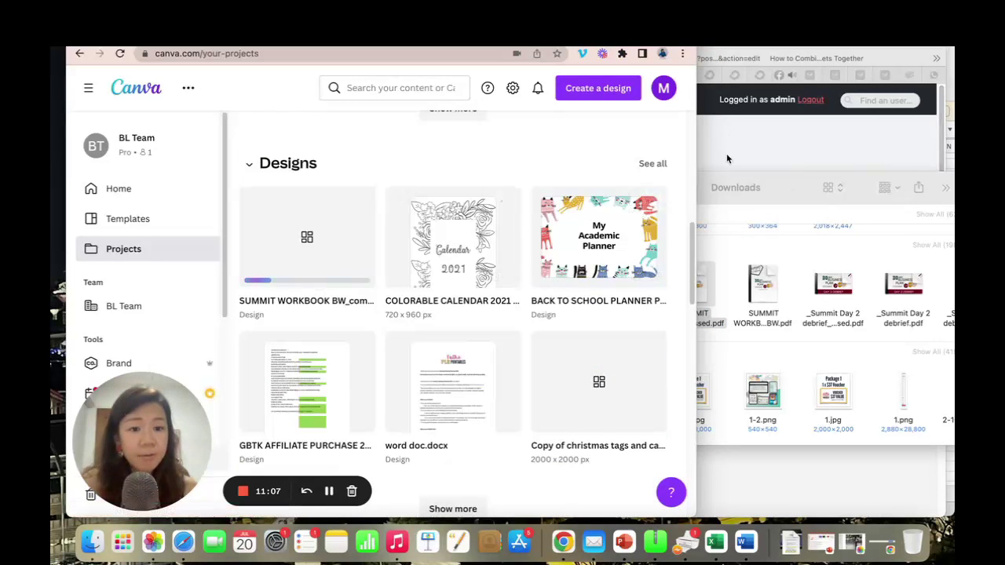
key("ctrl+super+f")
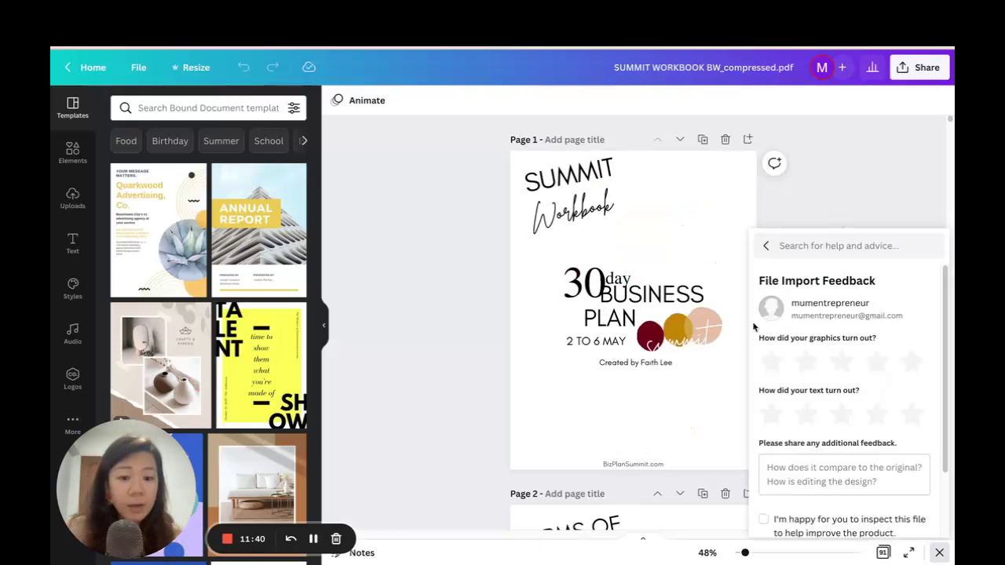
- Look through the imported summit workbook's schedule pages up to page 7, dismissing the File Import Feedback form
scroll(423, 338, "down", 5)
scroll(423, 334, "down", 5)
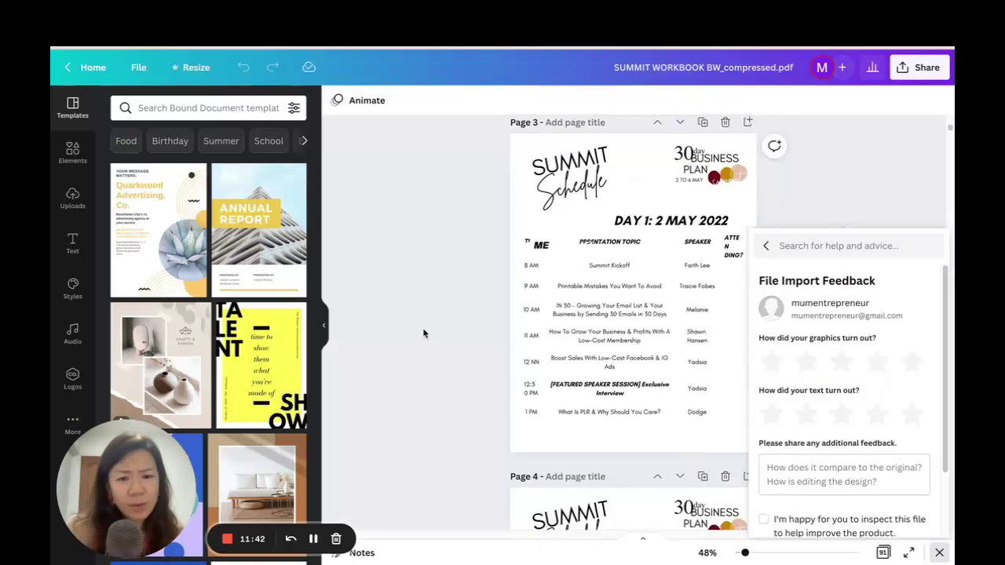
scroll(424, 334, "down", 6)
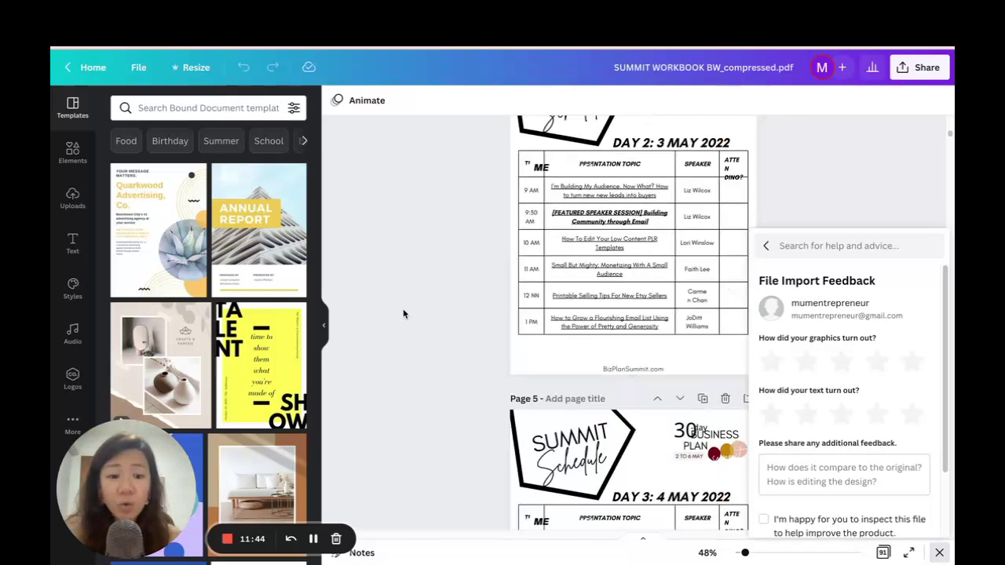
scroll(778, 189, "down", 1)
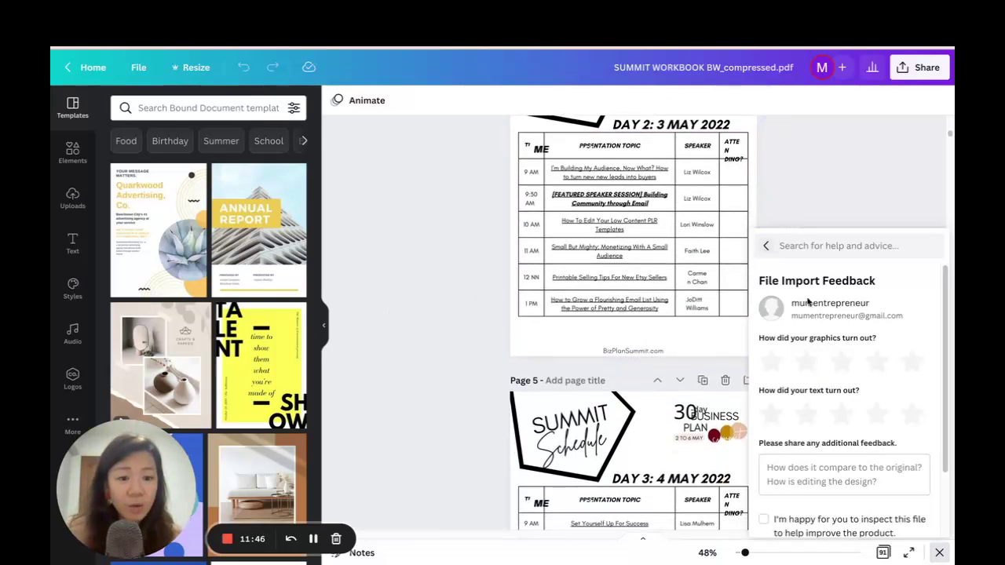
left_click(938, 553)
scroll(783, 293, "down", 3)
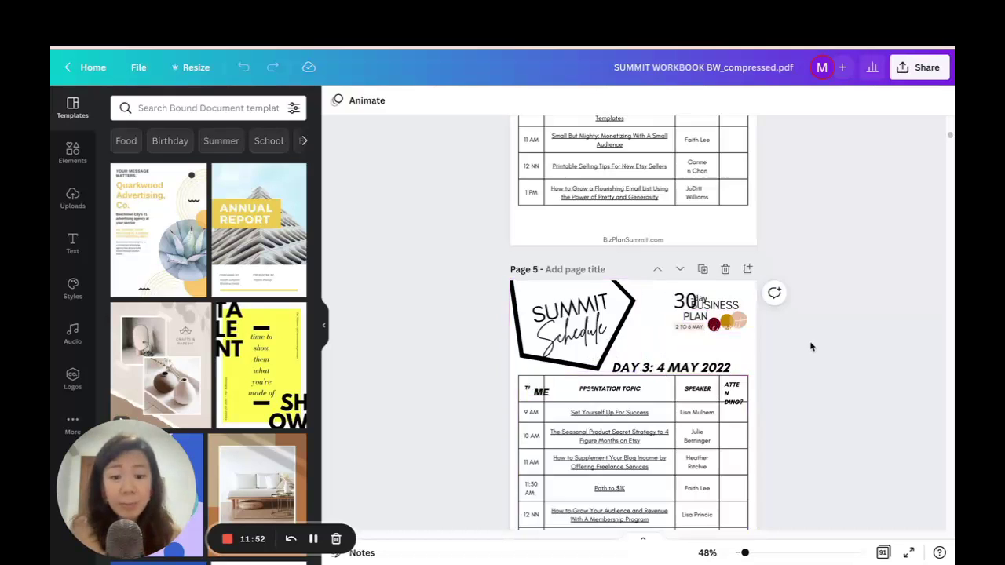
scroll(590, 358, "down", 5)
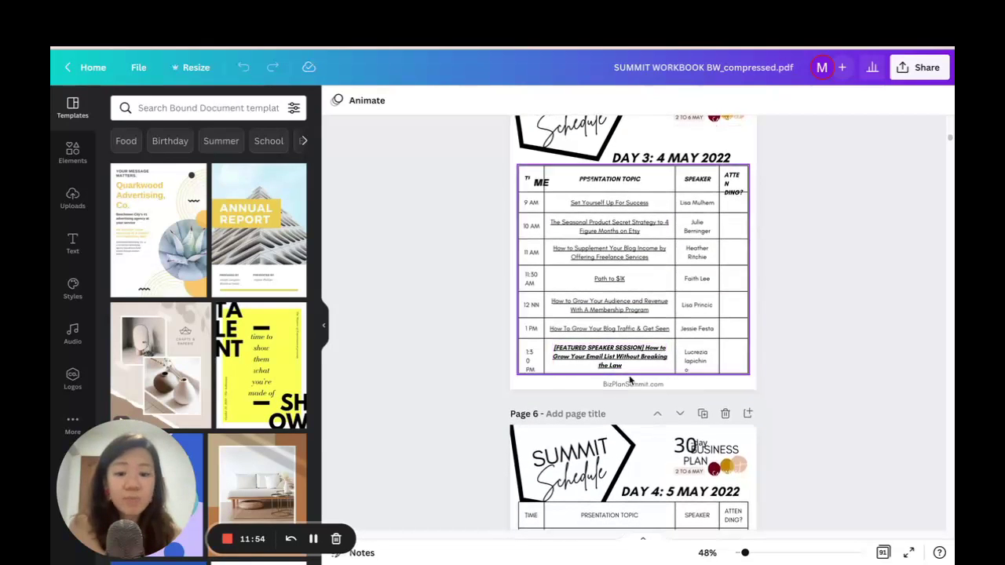
scroll(761, 241, "down", 7)
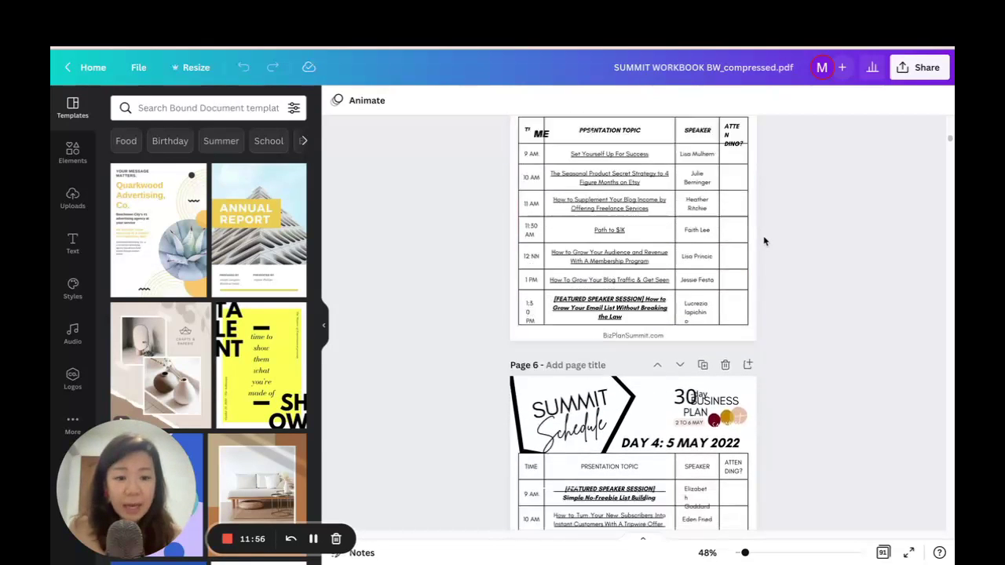
scroll(686, 258, "down", 4)
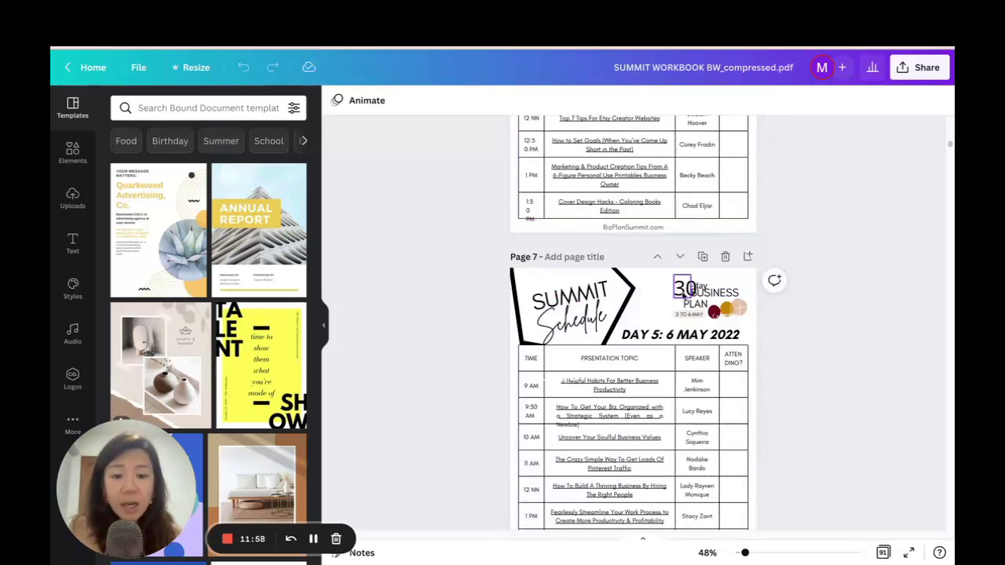
- Delete the Summit Schedule title and the black frame around it from page 7
left_click(583, 301)
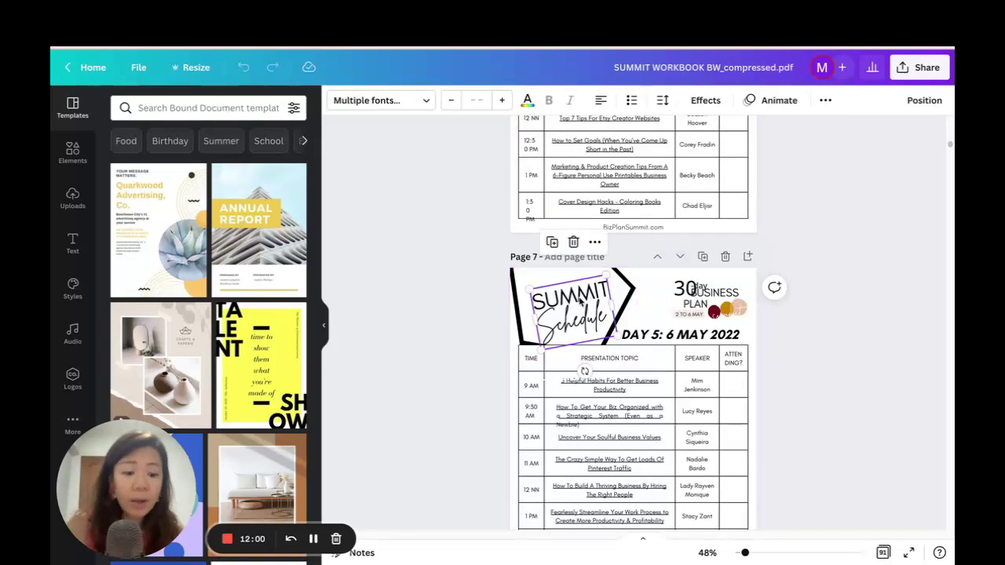
key("Delete")
left_click(581, 303)
key("Delete")
- Delete the 30 day Business Plan lettering, the coloured circles and the 2 to 6 May text from page 7's header
left_click(722, 284)
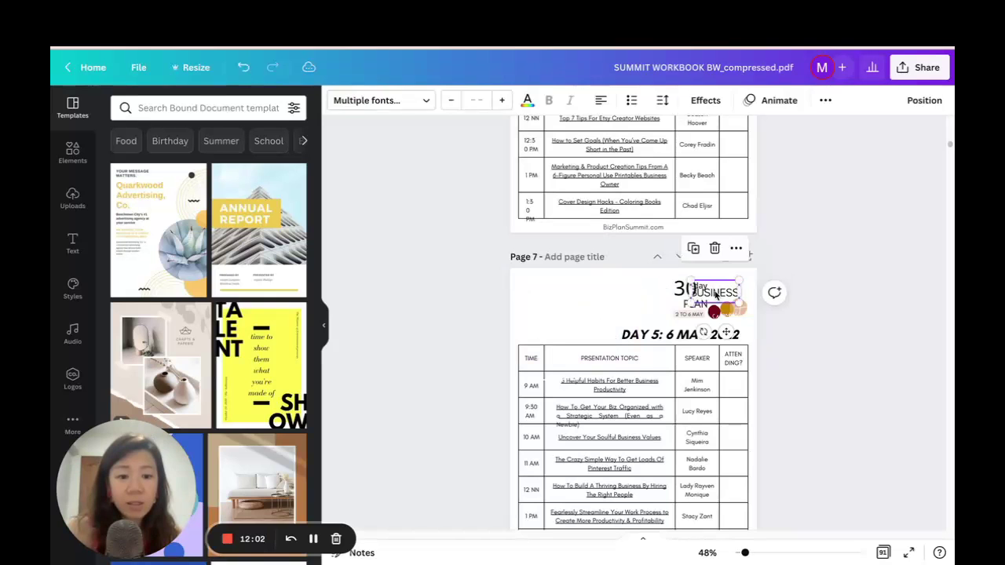
key("Delete")
left_click(701, 287)
key("Delete")
left_click(686, 289)
key("Delete")
left_click(744, 302)
key("Delete")
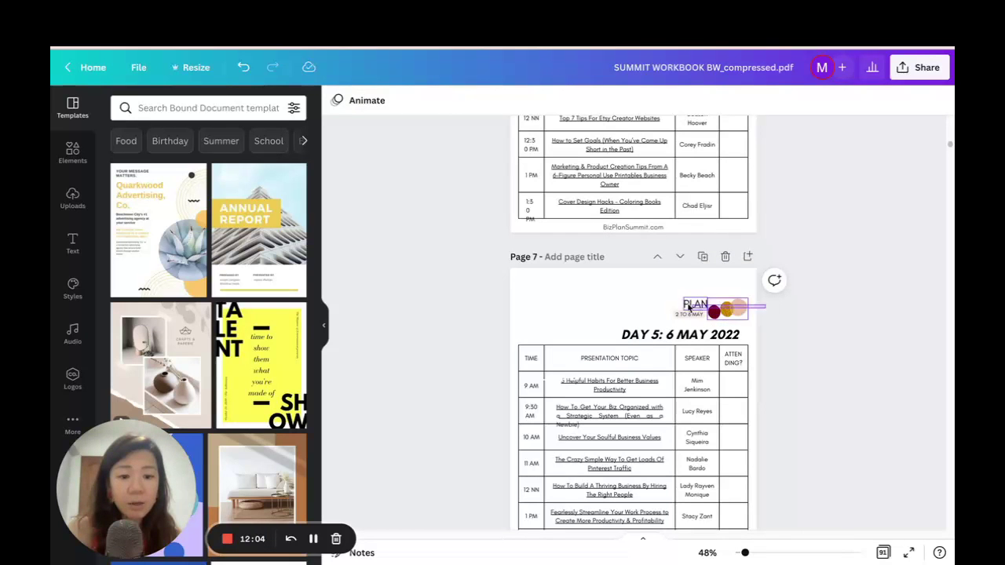
left_click(694, 304)
key("Delete")
left_click(689, 314)
key("Delete")
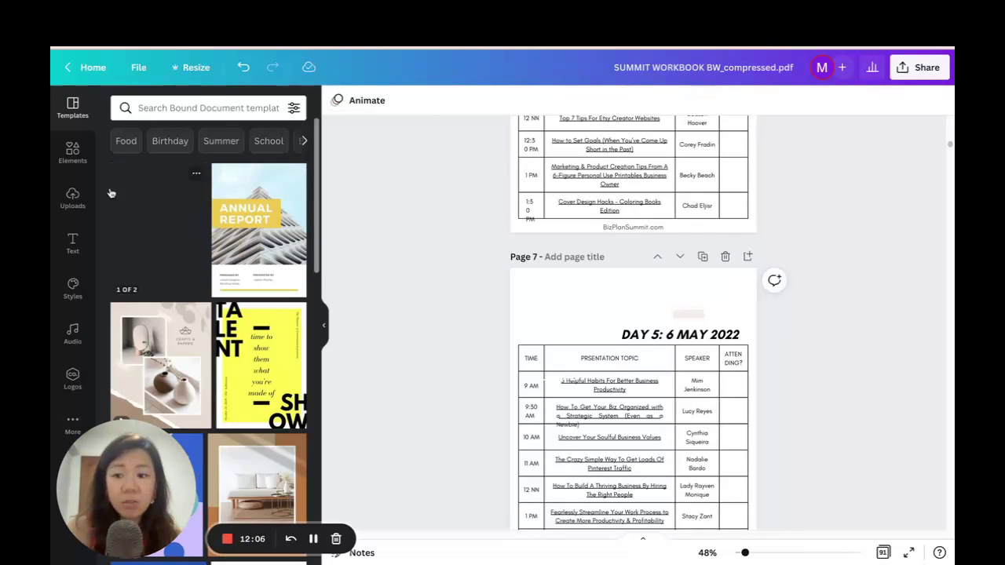
- Add the recently used pink and mint watercolor image to page 7, enlarge it to cover the page and send it to the back
left_click(72, 151)
scroll(604, 272, "down", 3)
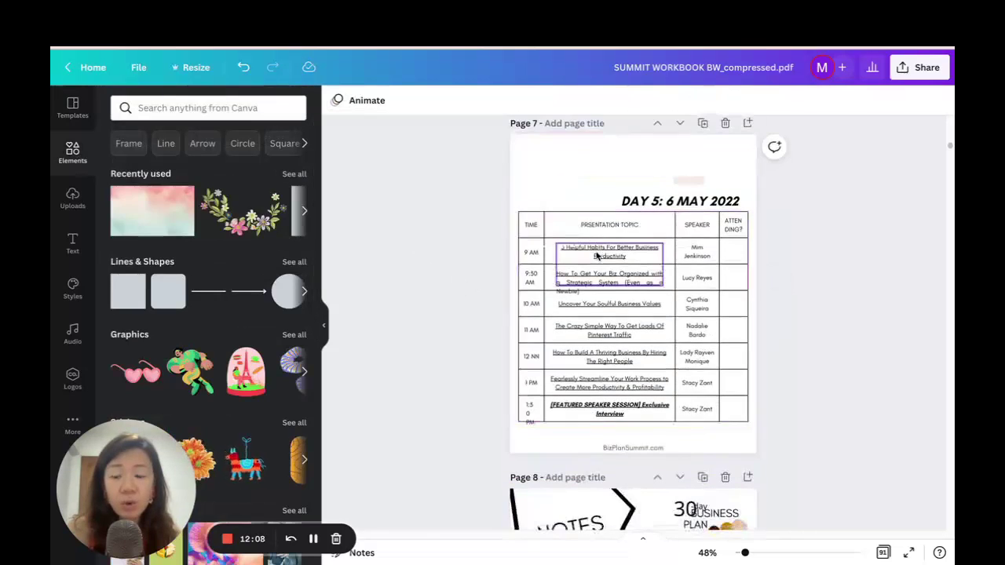
left_click(152, 211)
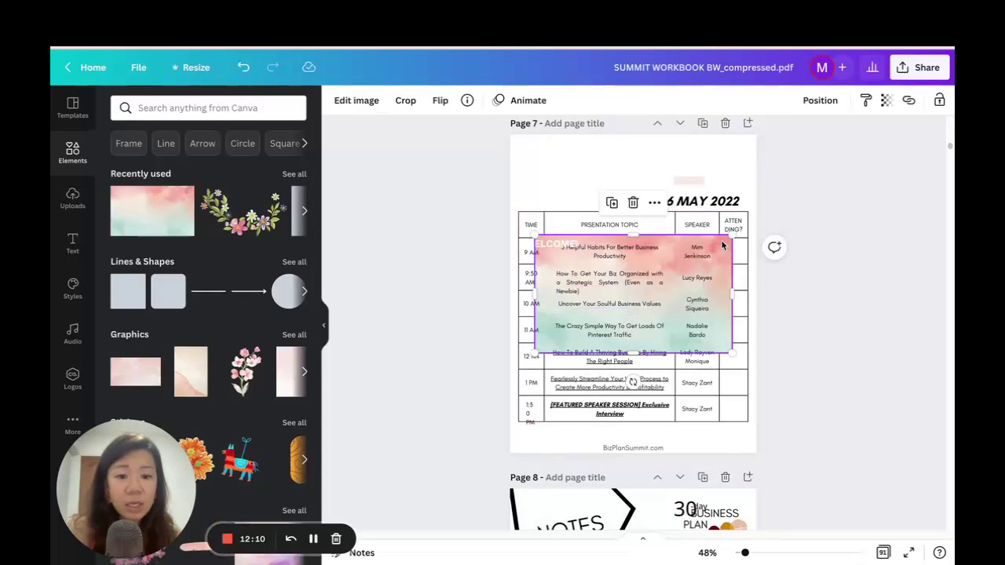
left_click_drag(732, 236, 894, 119)
left_click_drag(534, 353, 443, 486)
left_click(819, 100)
left_click(777, 163)
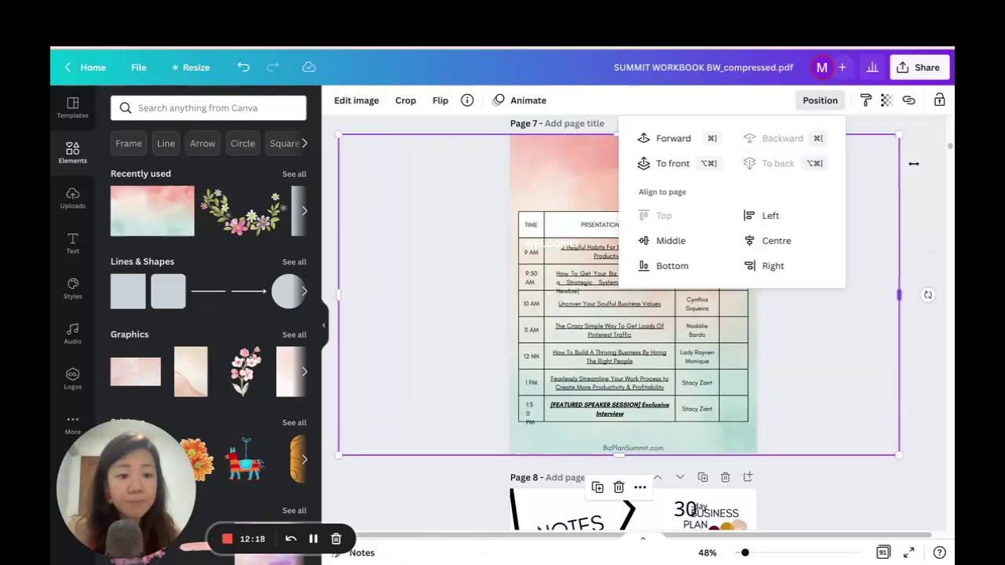
left_click(913, 163)
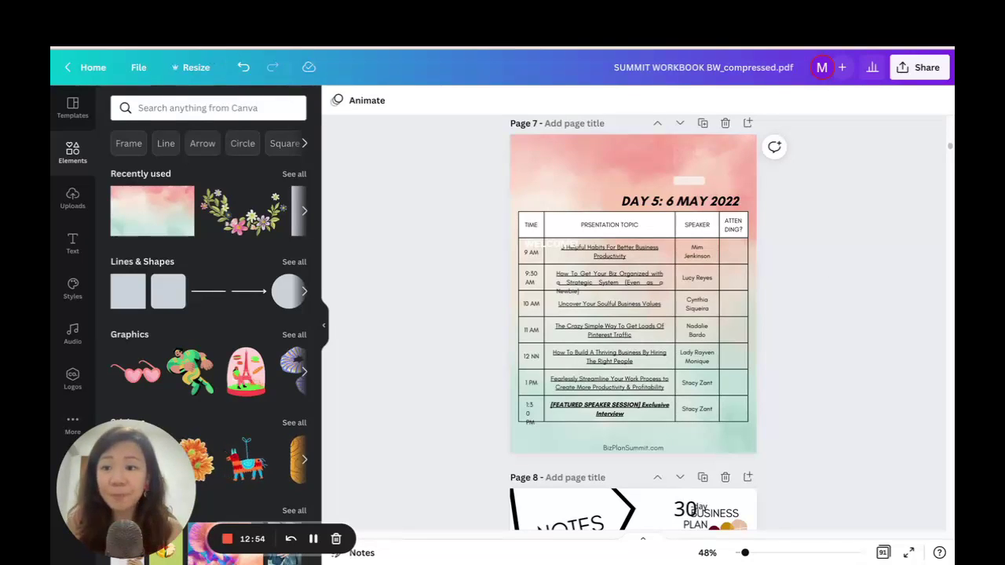
- Close the workbook, open the halloween gift tags demo 2022 design from the projects and look through its first three pages
key("ctrl+w")
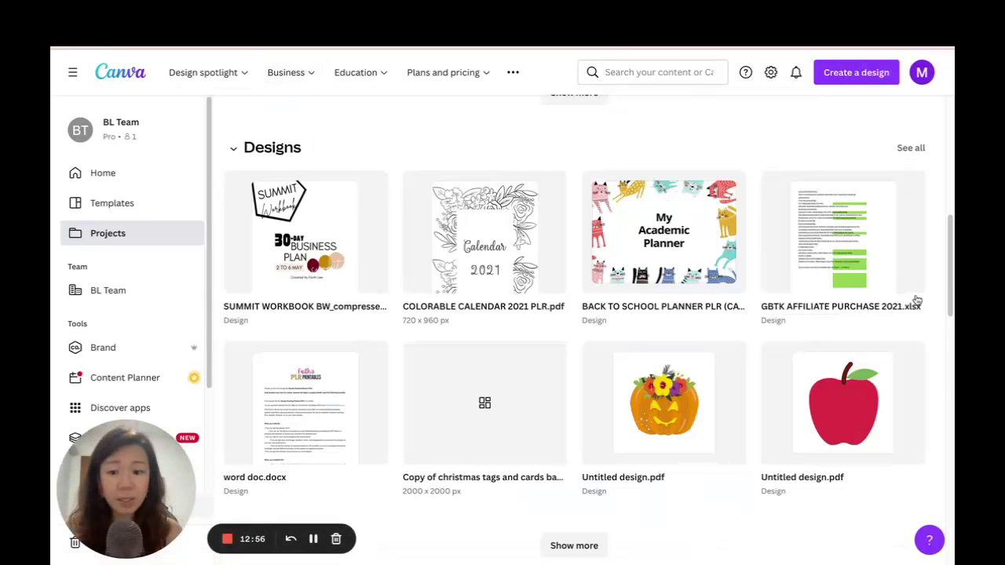
scroll(871, 281, "down", 4)
left_click(550, 222)
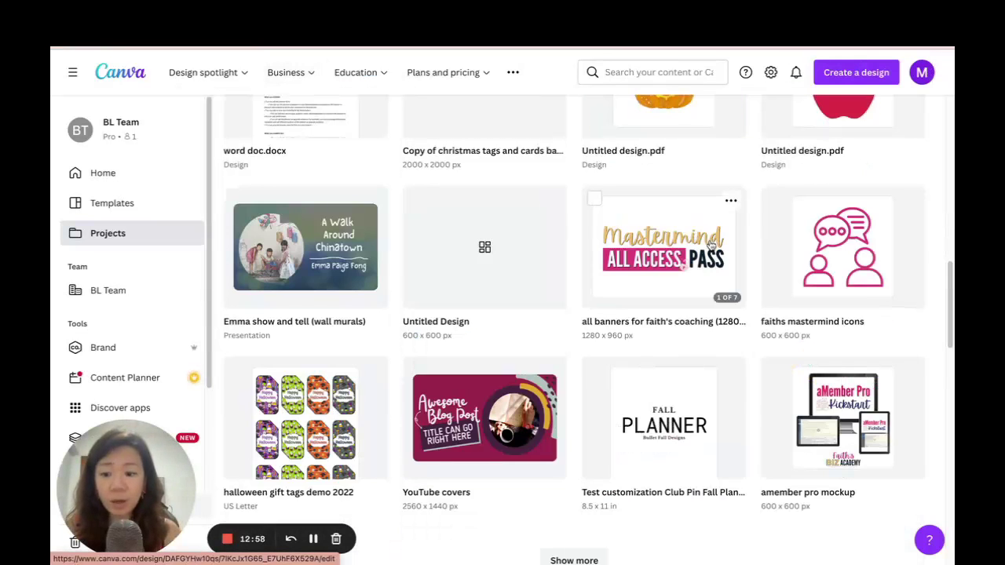
scroll(710, 254, "down", 2)
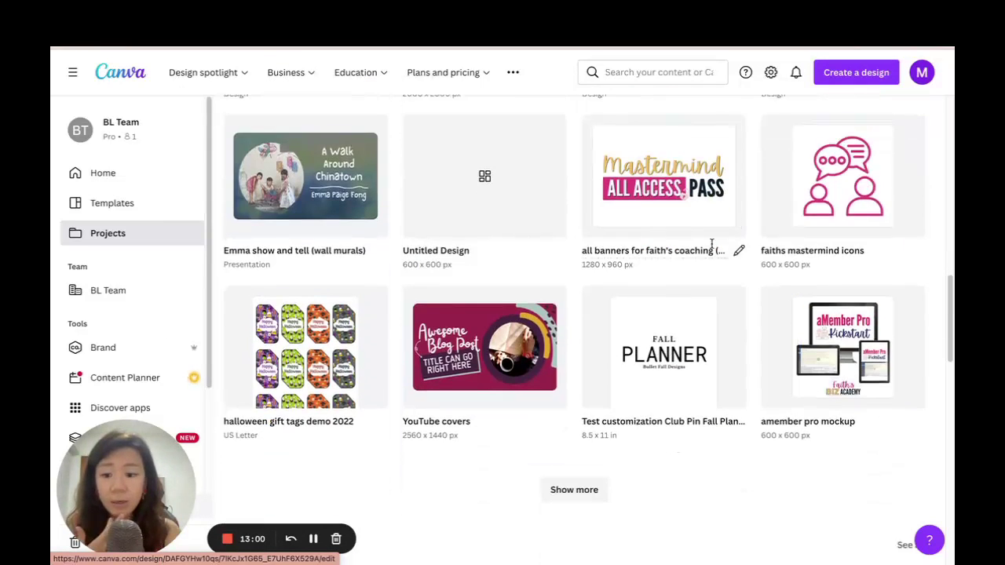
left_click(303, 317)
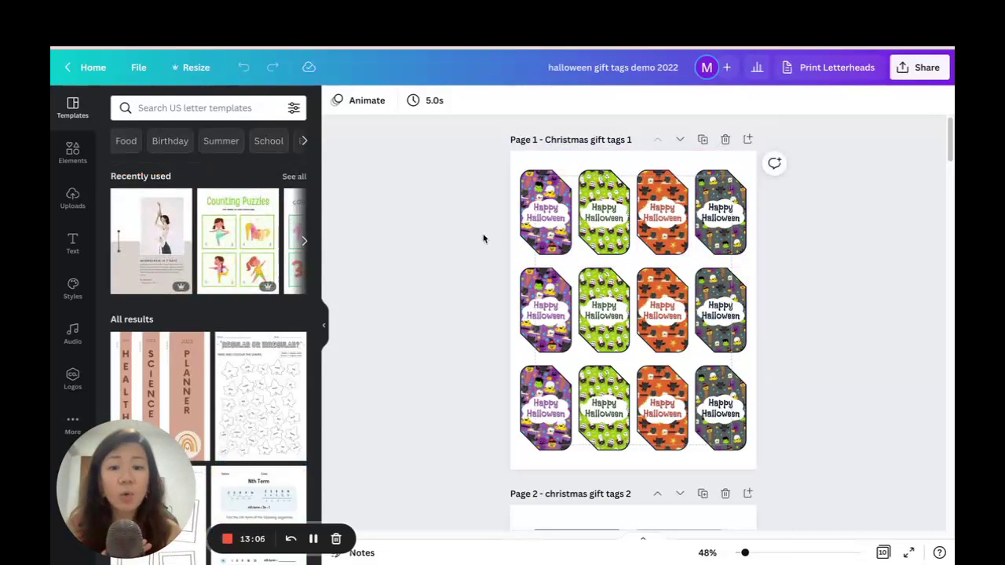
scroll(550, 252, "down", 3)
scroll(554, 263, "down", 4)
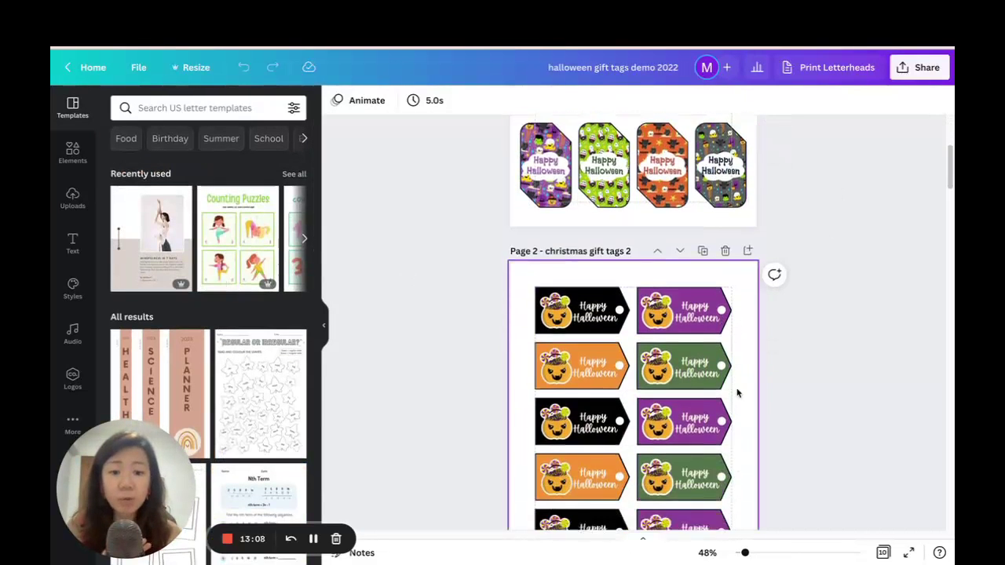
scroll(384, 235, "down", 9)
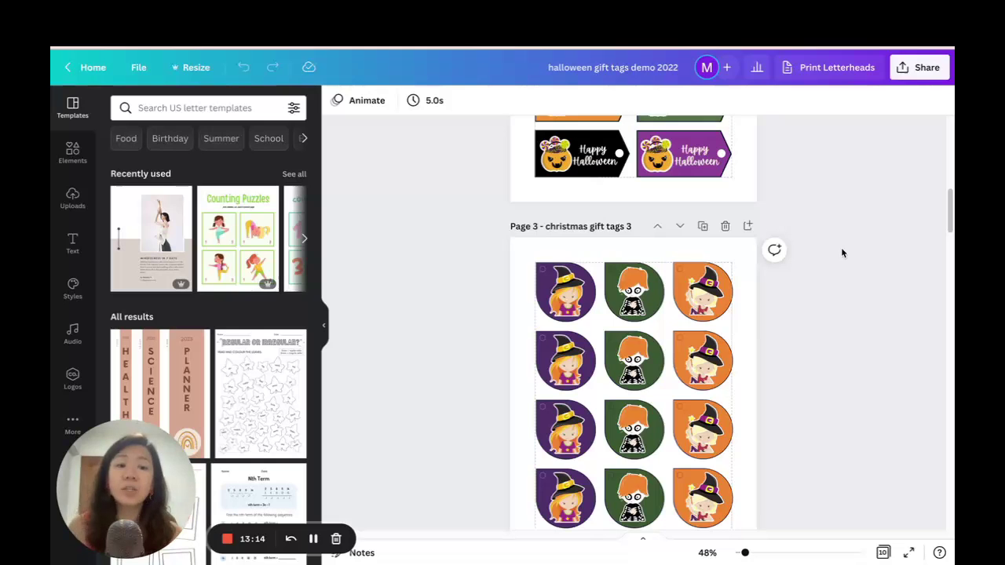
scroll(879, 181, "up", 10)
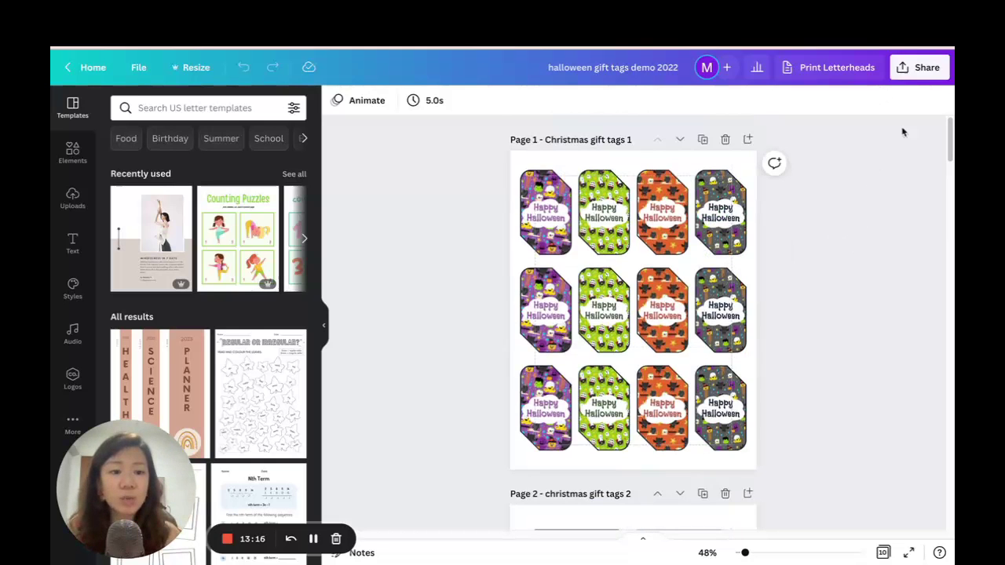
- Examine the file types offered for downloading the halloween gift tags design, then close the download options
left_click(916, 68)
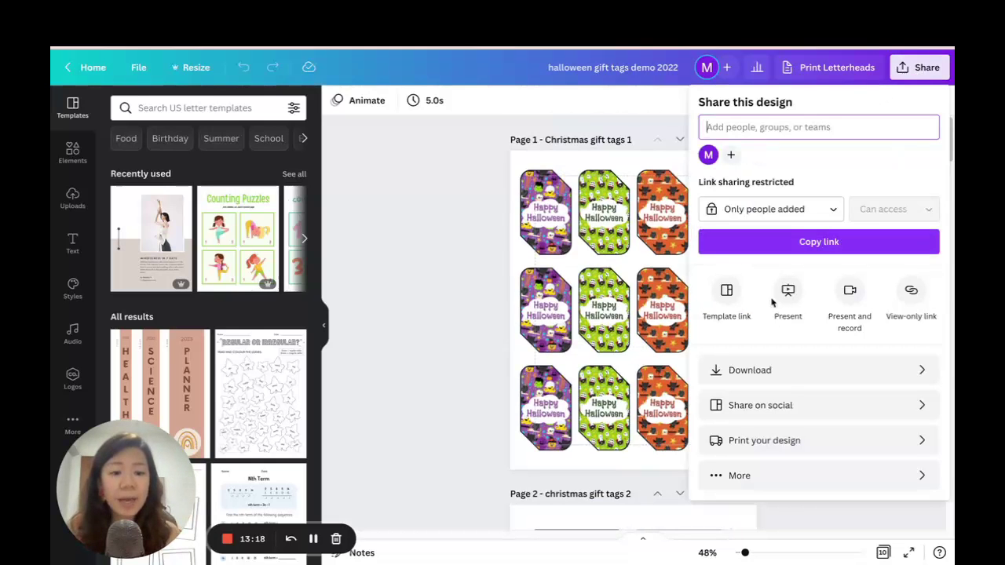
left_click(792, 371)
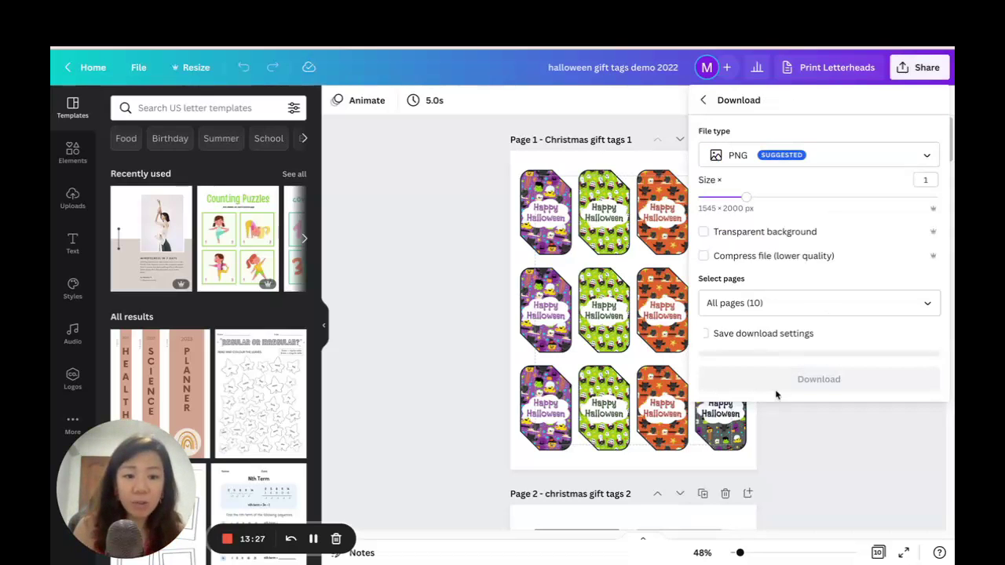
left_click(800, 156)
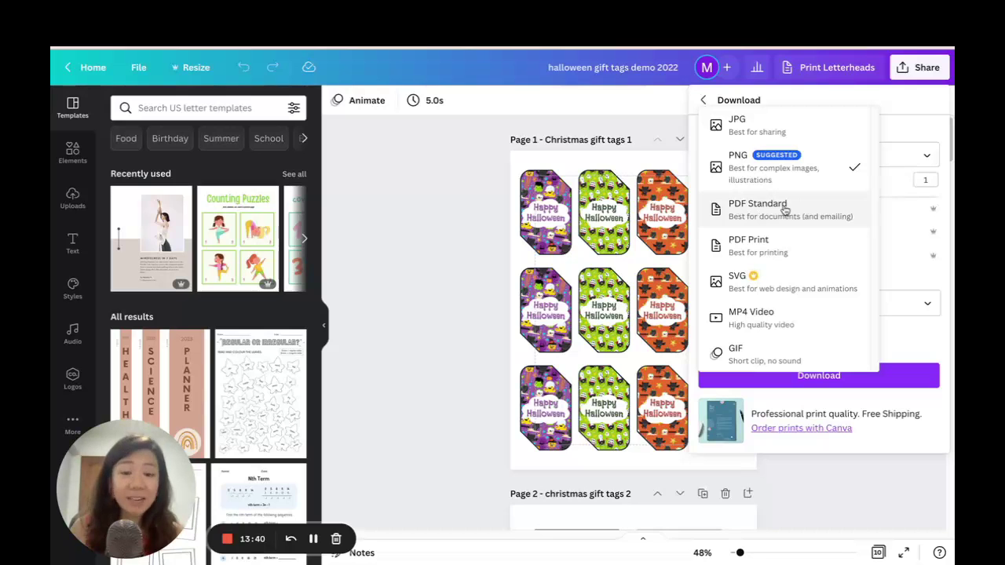
left_click(822, 476)
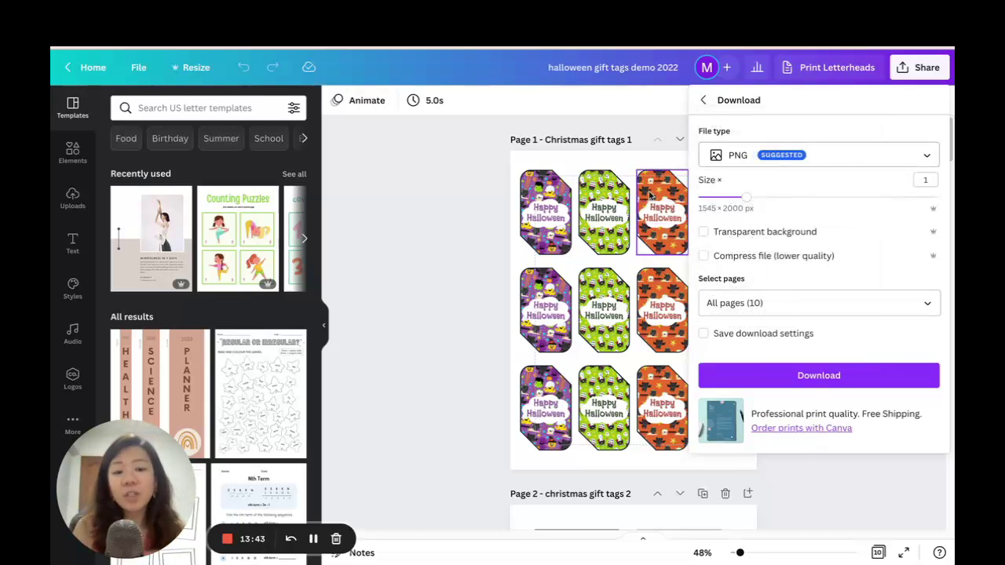
left_click(433, 209)
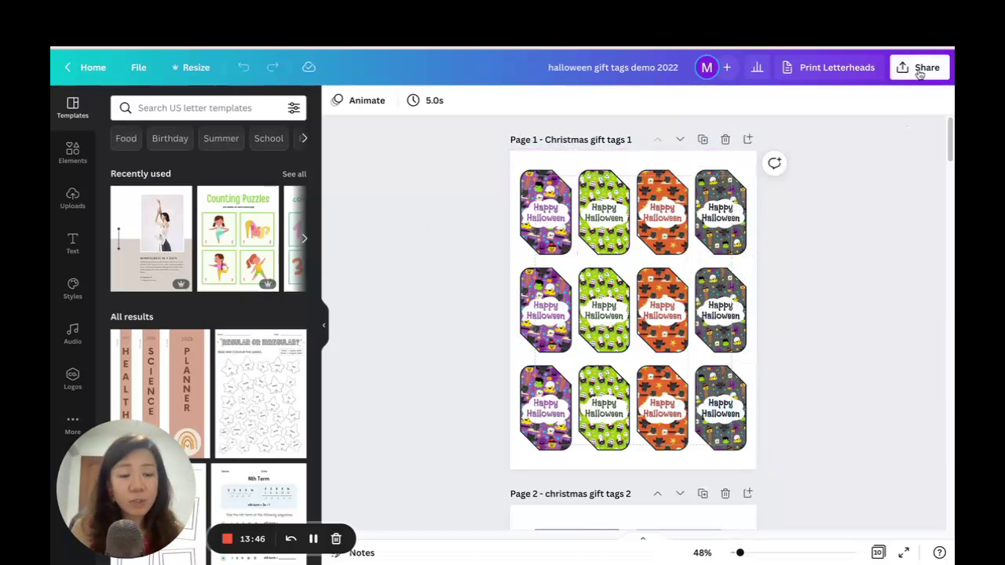
- Download all 10 pages of the halloween gift tags design as a Microsoft PowerPoint document
left_click(920, 71)
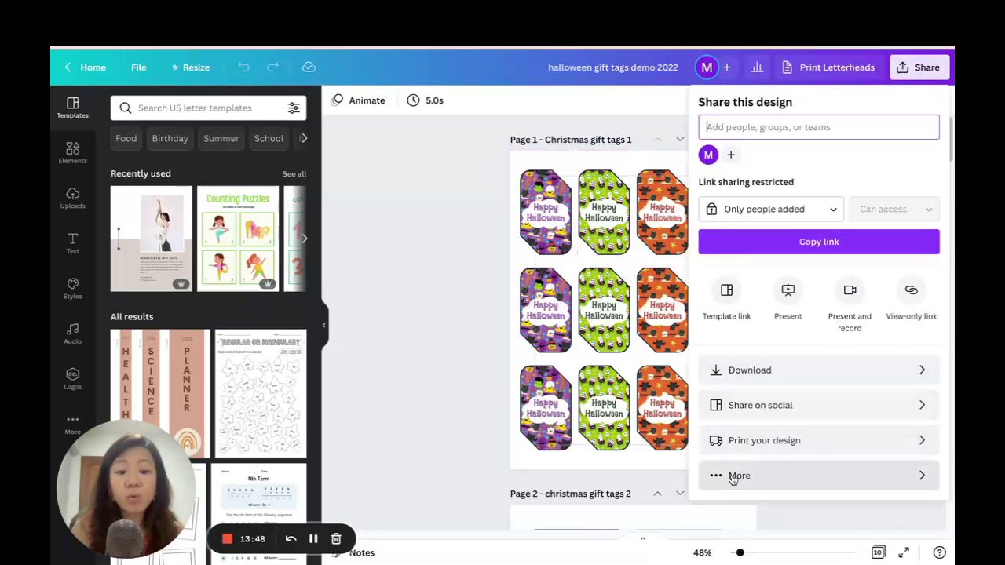
left_click(762, 475)
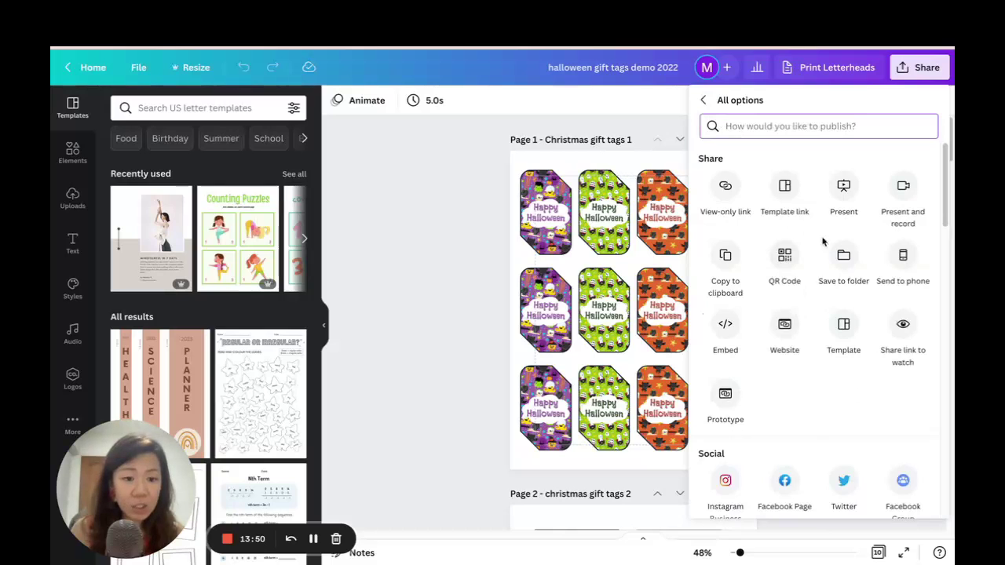
scroll(839, 245, "down", 7)
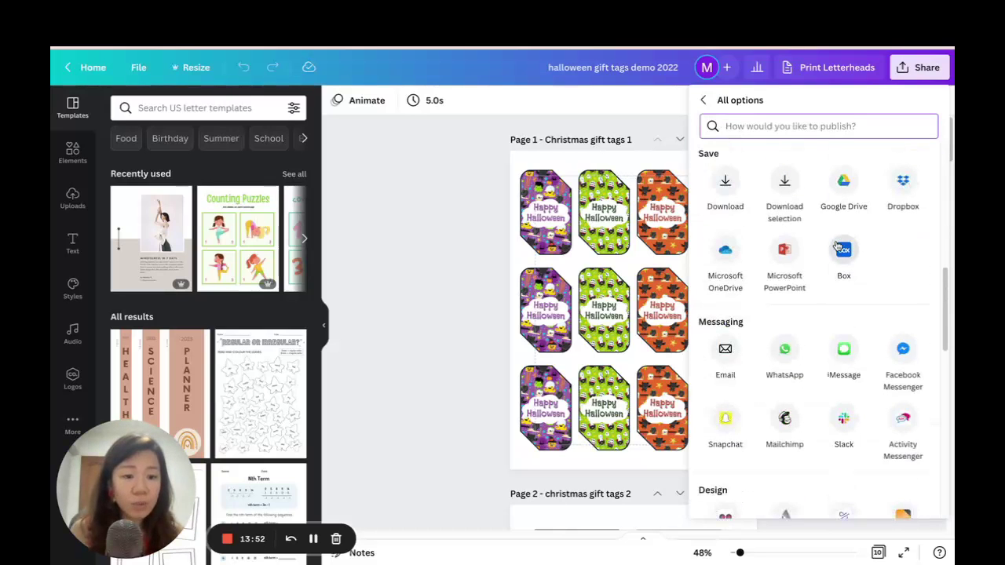
scroll(832, 251, "up", 1)
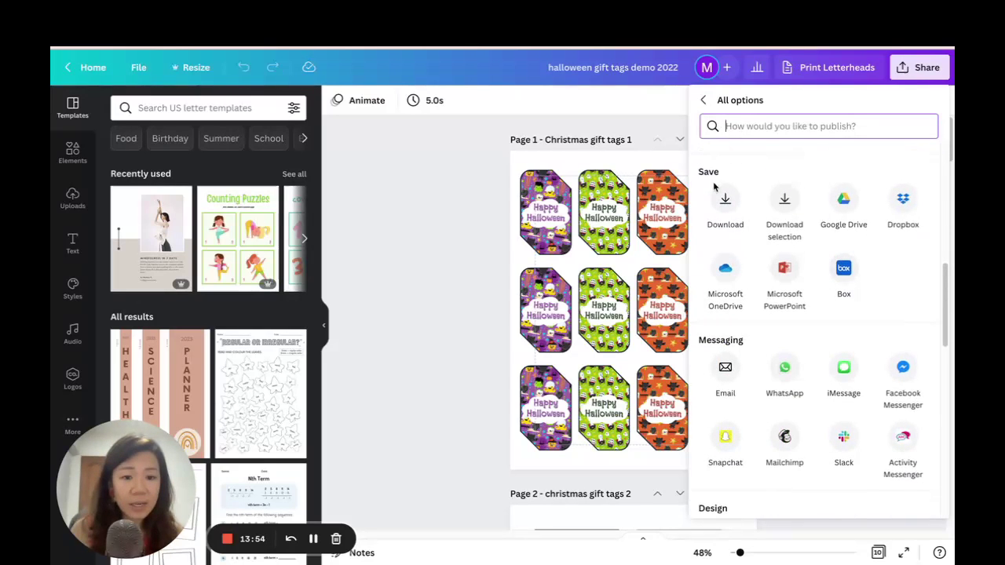
left_click(784, 278)
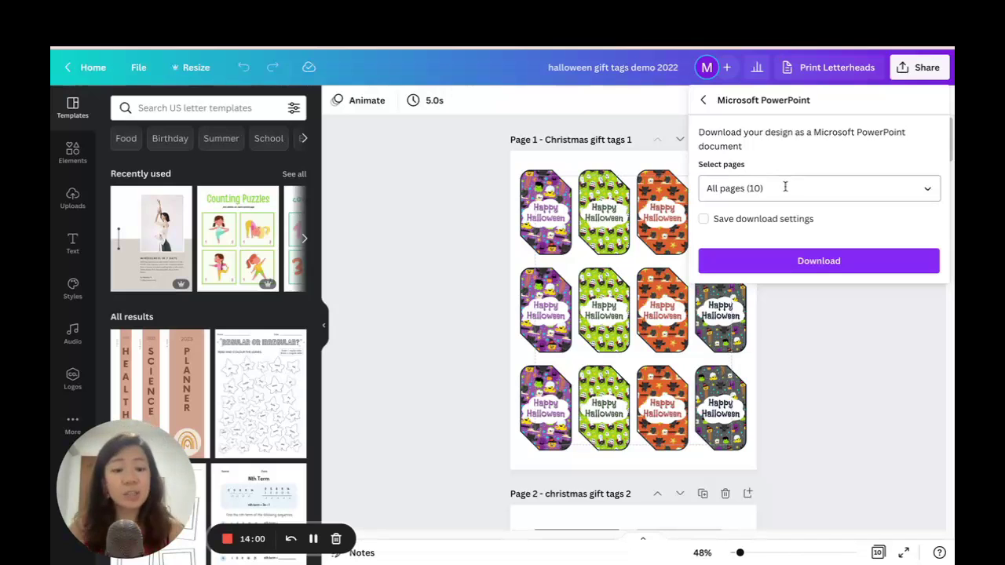
left_click(836, 262)
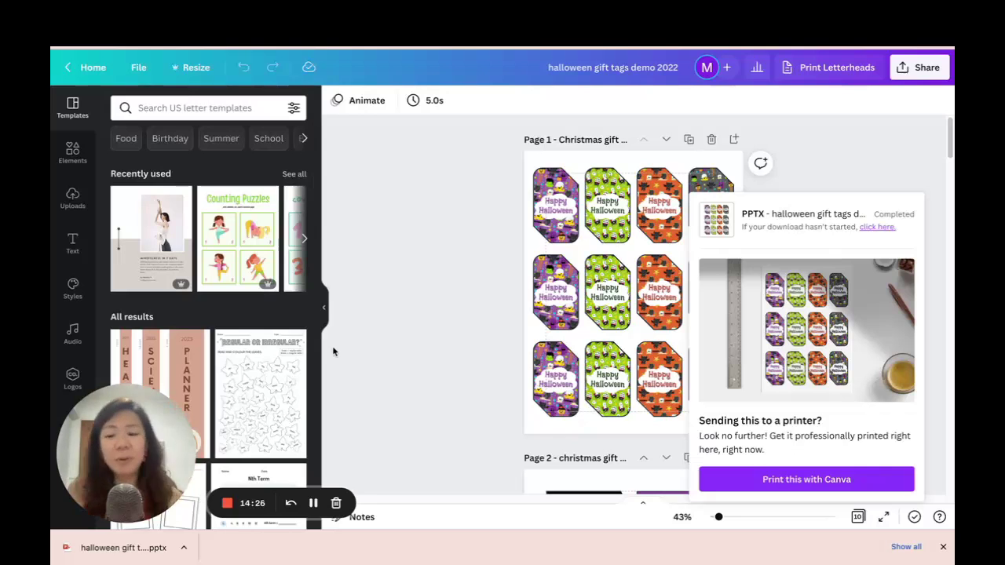
- Open the downloaded halloween gift tags file in PowerPoint, look through its first four slides and return to slide 1
left_click(125, 556)
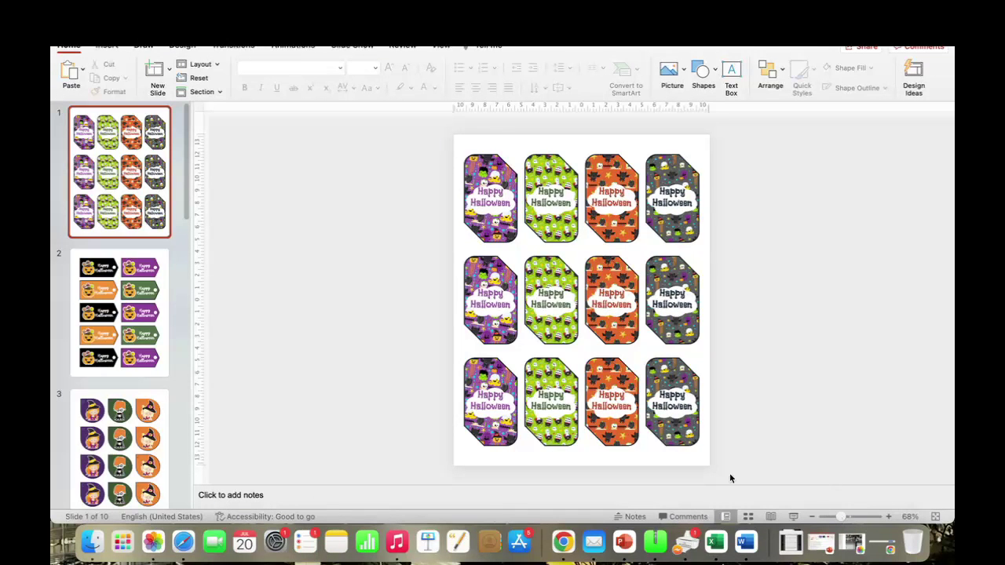
left_click(145, 324)
left_click(123, 431)
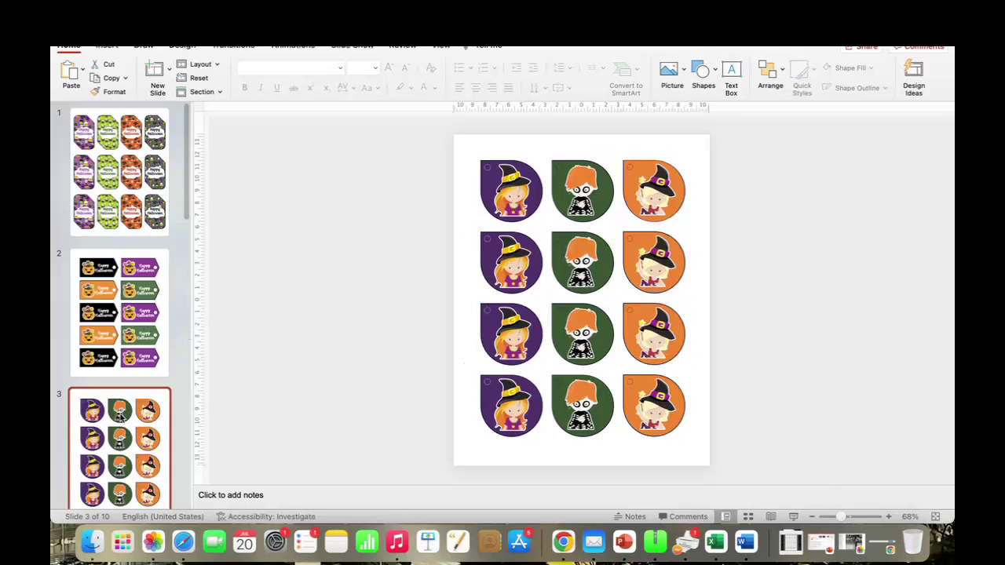
scroll(122, 357, "down", 5)
left_click(122, 358)
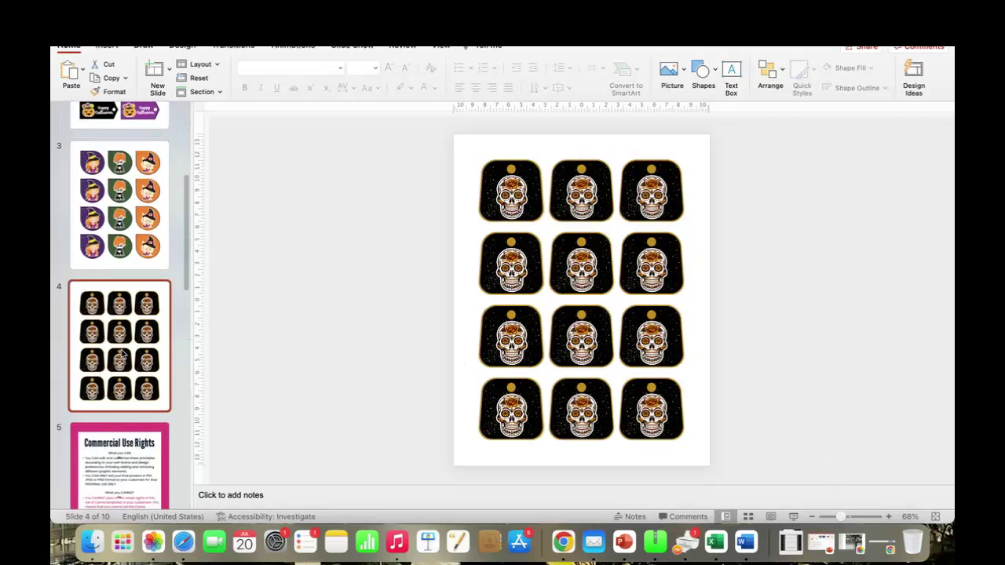
scroll(121, 353, "down", 3)
scroll(119, 346, "up", 10)
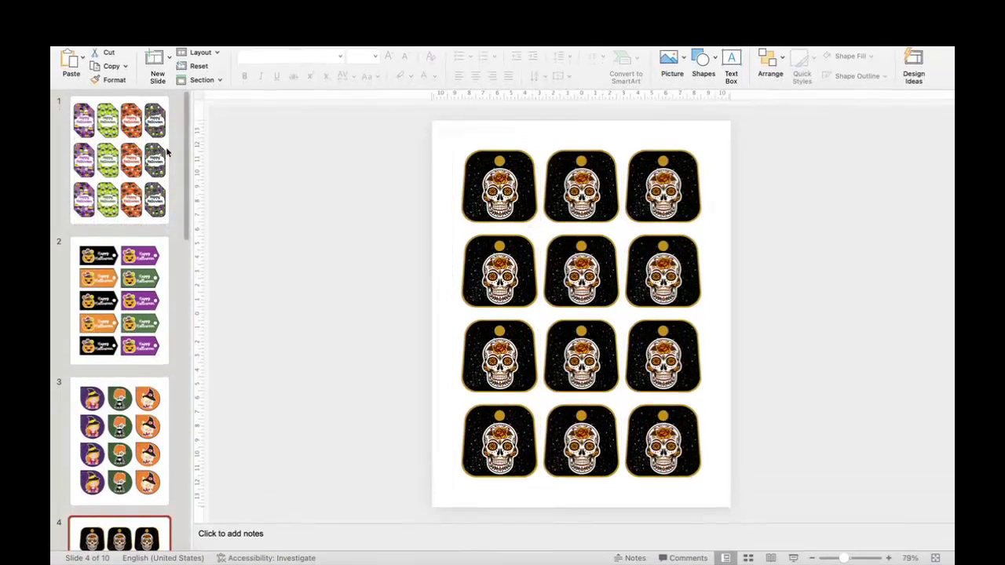
left_click(165, 149)
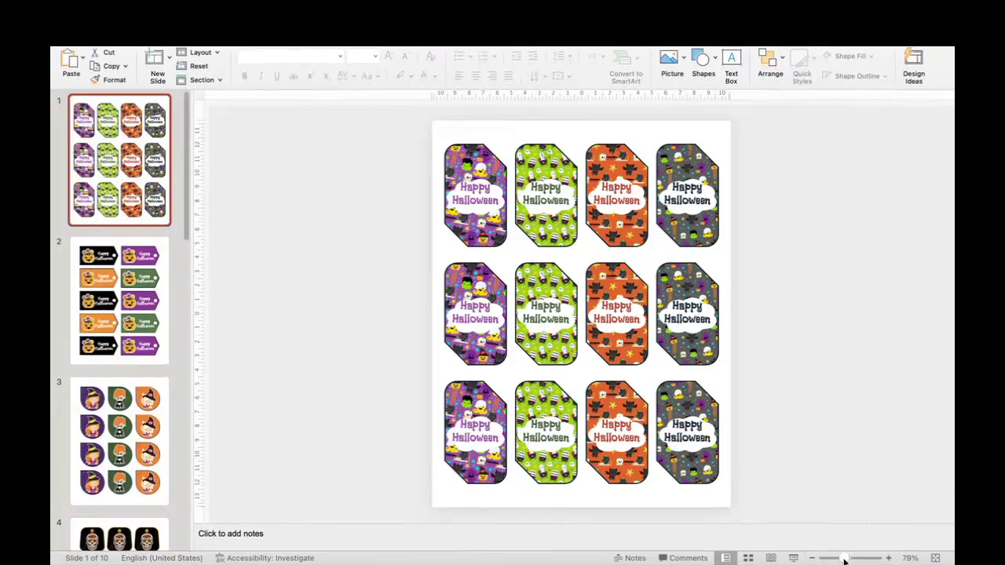
left_click_drag(845, 558, 854, 558)
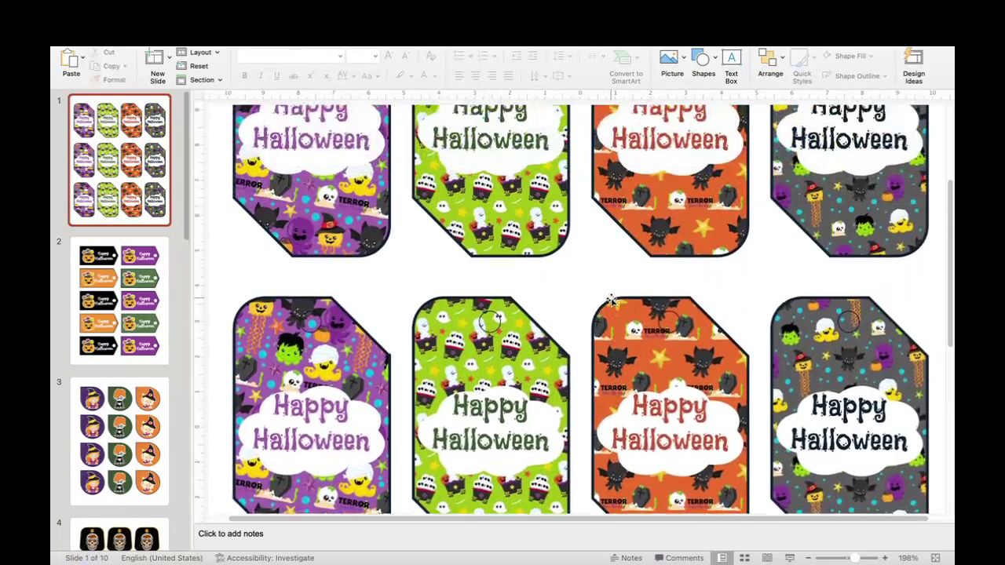
scroll(611, 301, "up", 3)
- Try deleting the purple patterned background of slide 1's first gift tag, and undo the deletion
left_click(303, 199)
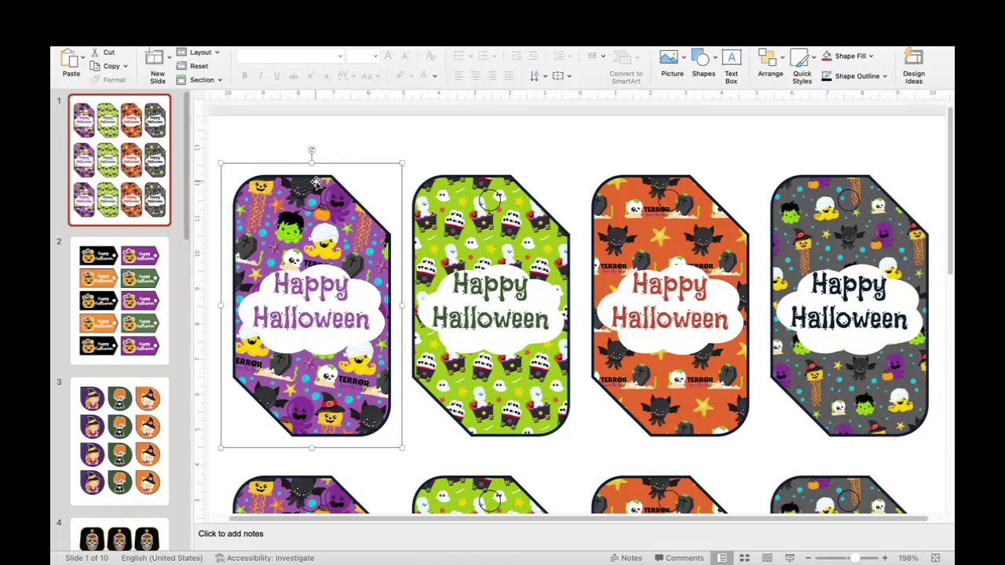
key("Delete")
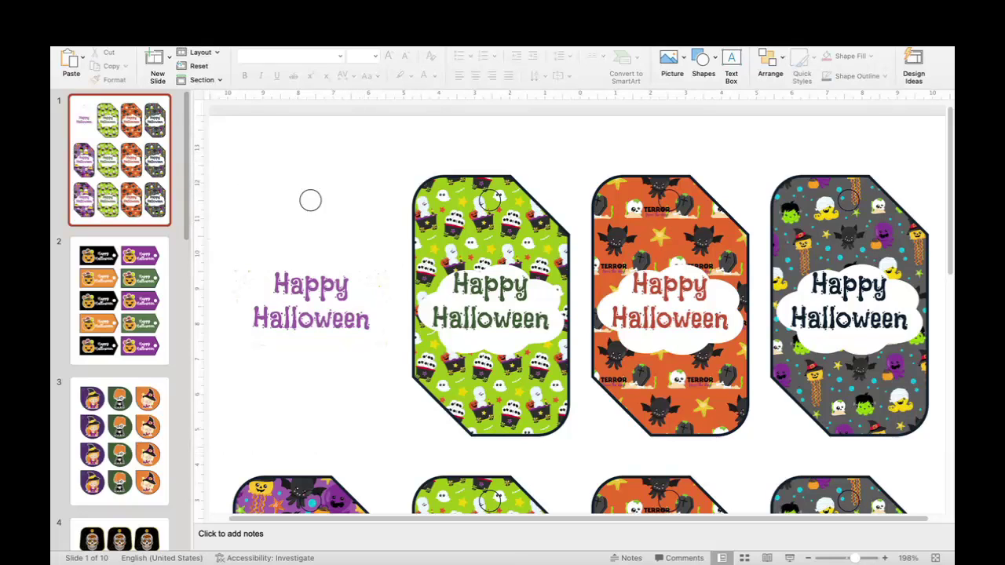
key("ctrl+z")
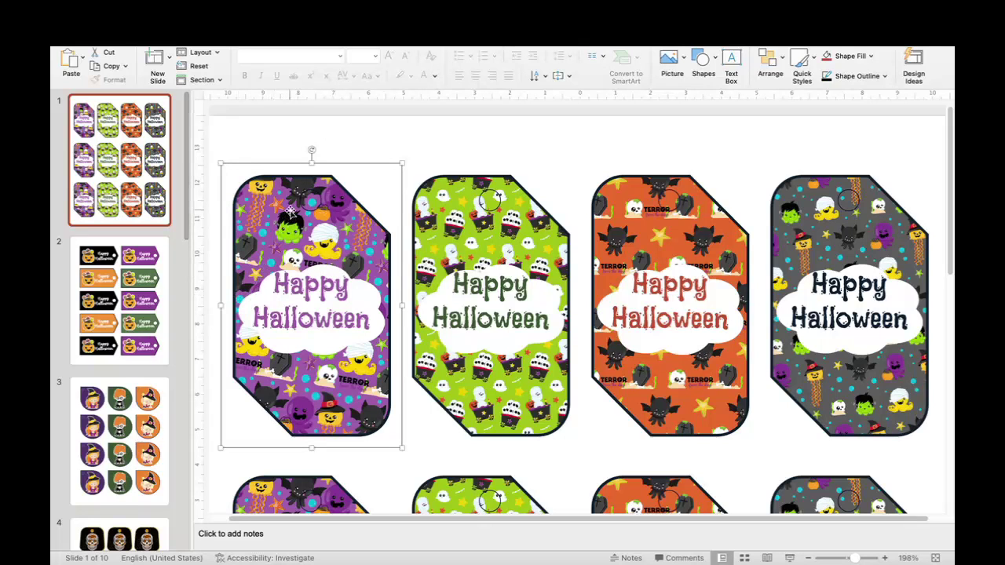
- Replace the purple pattern of slide 1's first gift tag with the standard golden yellow shape fill
left_click(181, 46)
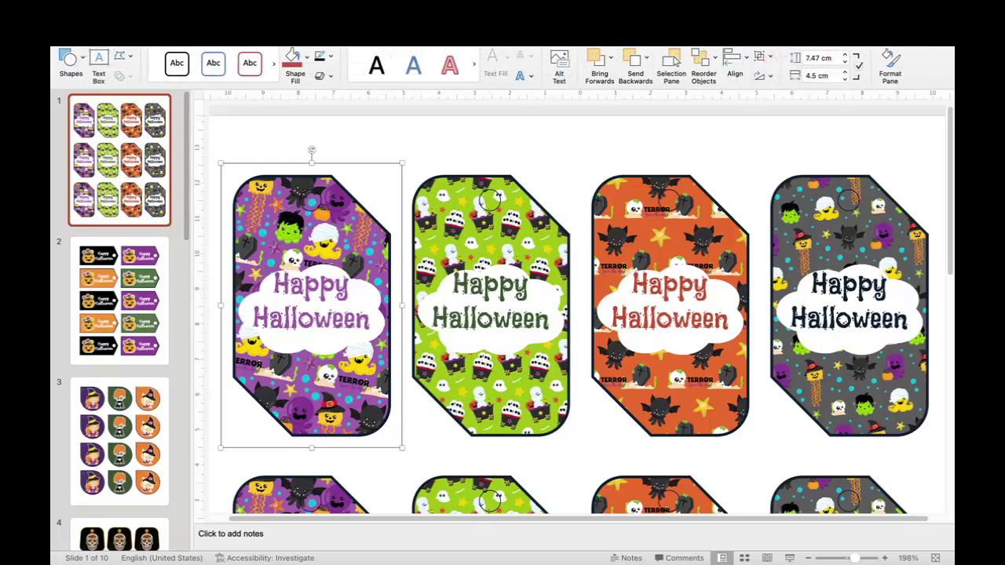
left_click(303, 63)
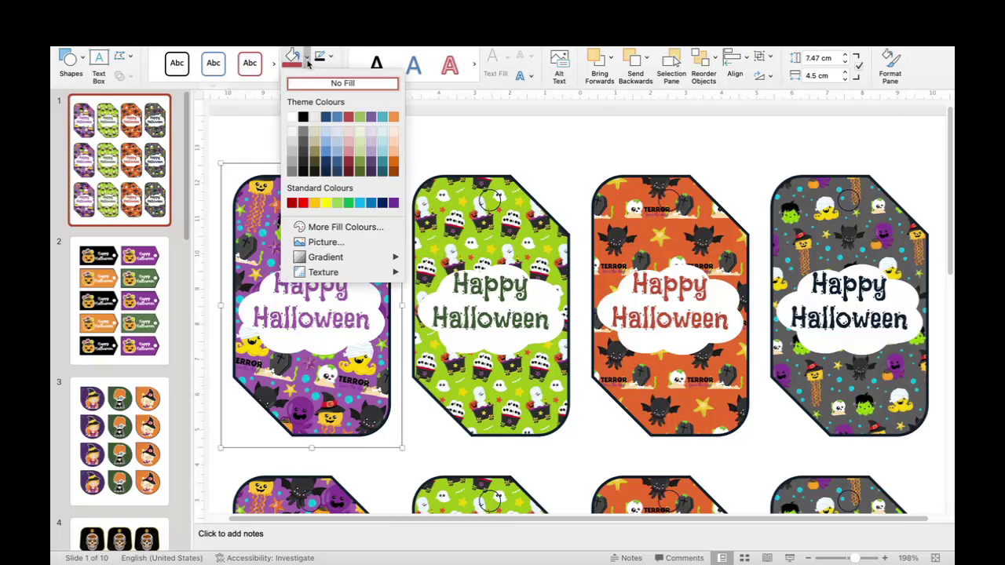
left_click(314, 204)
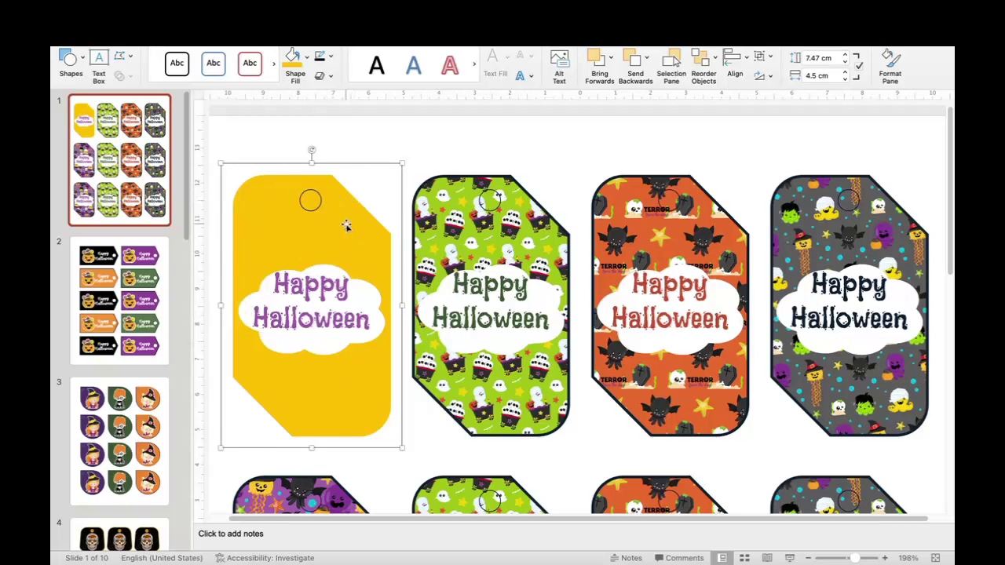
- Give the yellow gift tag a black outline with a weight of 3 pt
left_click(331, 57)
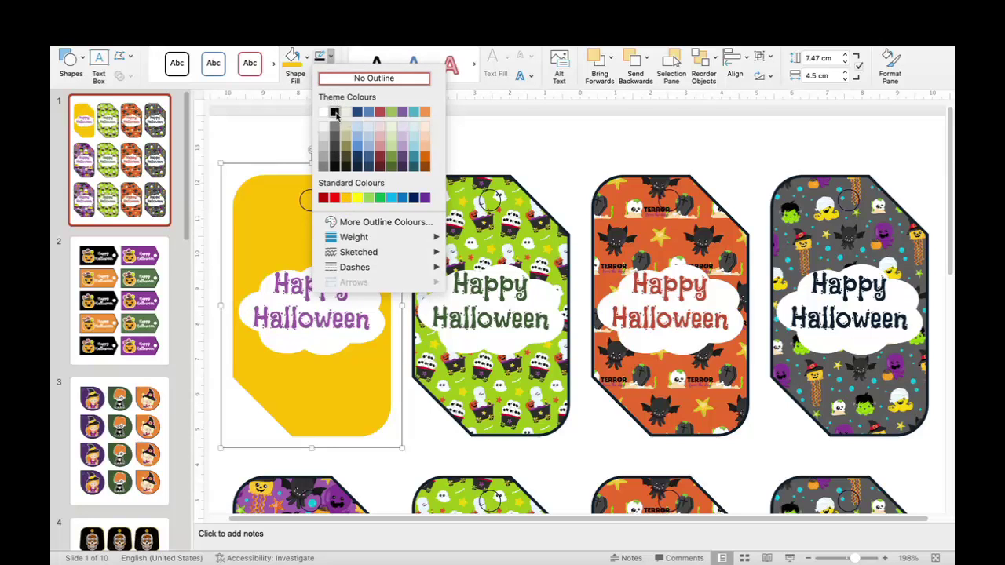
left_click(335, 111)
left_click(330, 57)
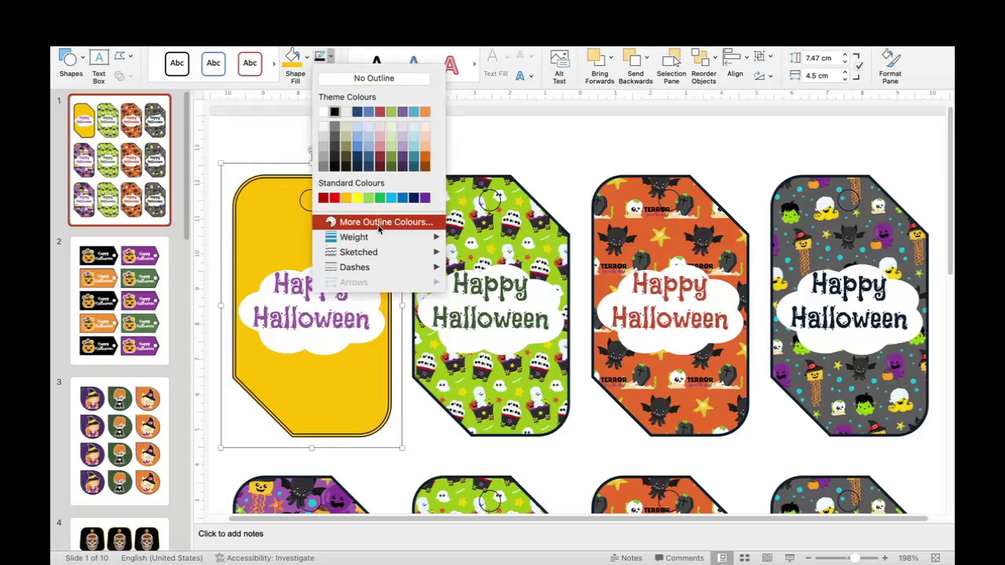
mouse_move(381, 237)
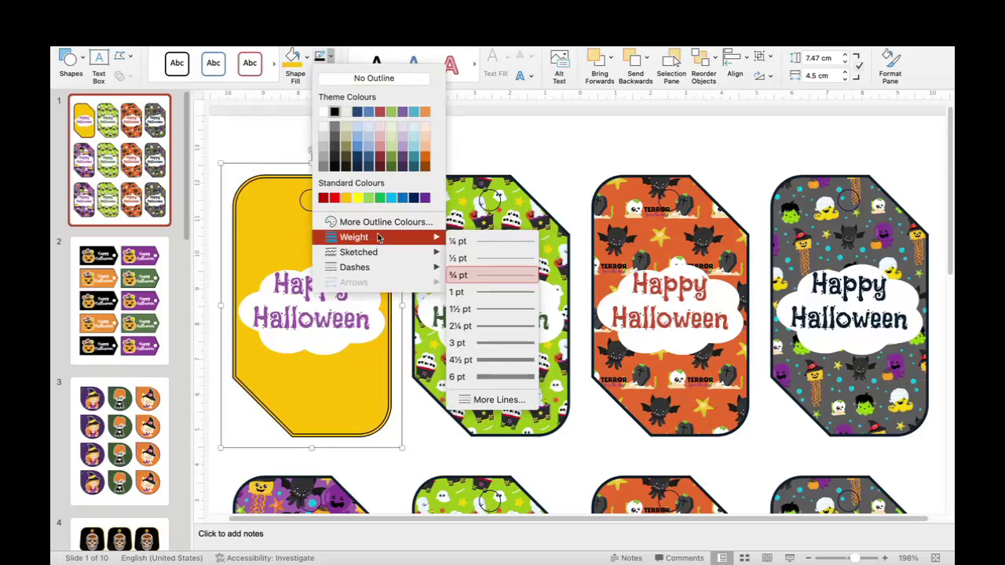
left_click(486, 343)
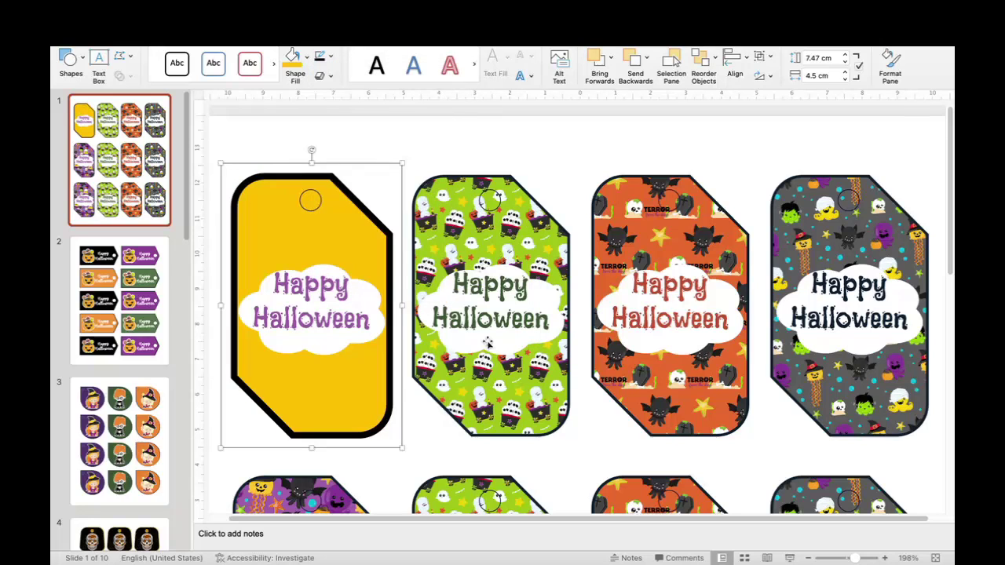
- Colour both words of the Happy Halloween text on the yellow gift tag black
left_click(346, 267)
double_click(318, 294)
double_click(331, 322)
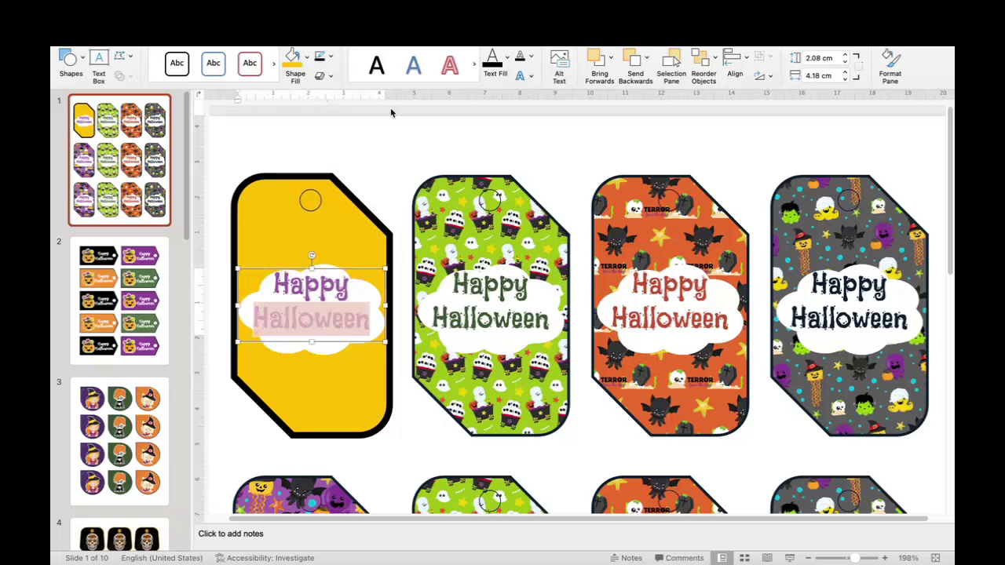
left_click(311, 278)
left_click_drag(276, 283, 375, 327)
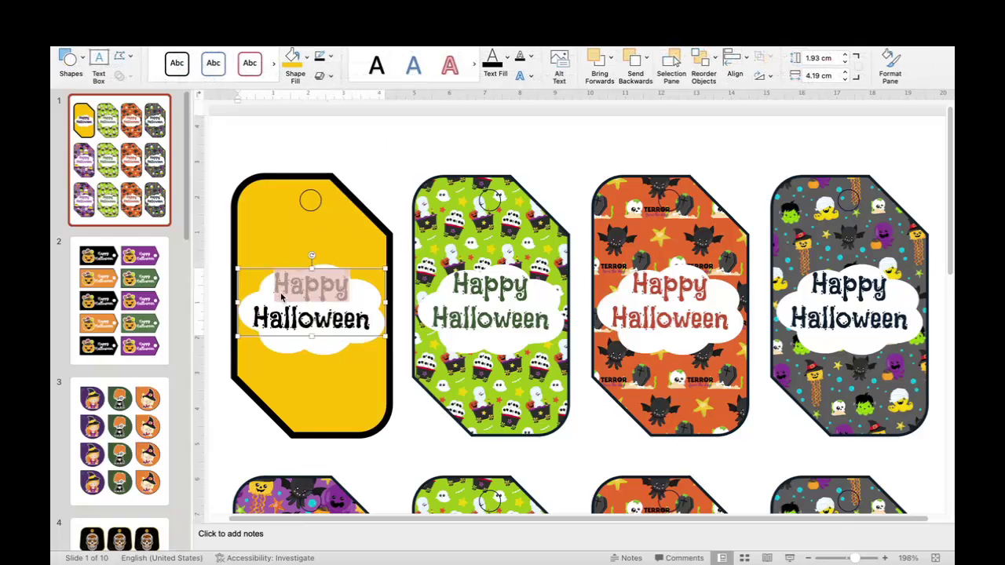
- Change the font of the yellow tag's whole Happy Halloween text to Modern Love Caps
left_click(277, 286)
triple_click(276, 287)
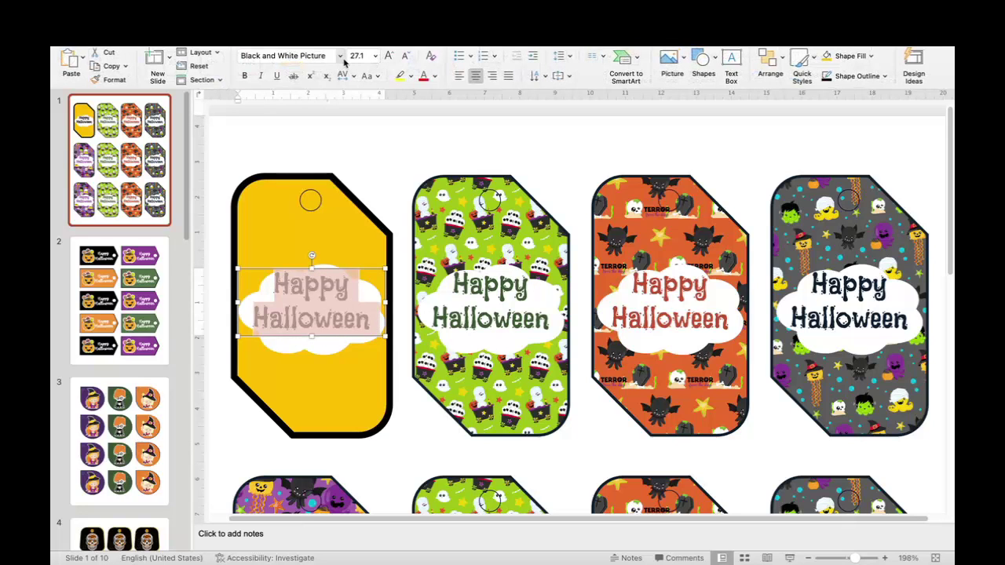
left_click(339, 56)
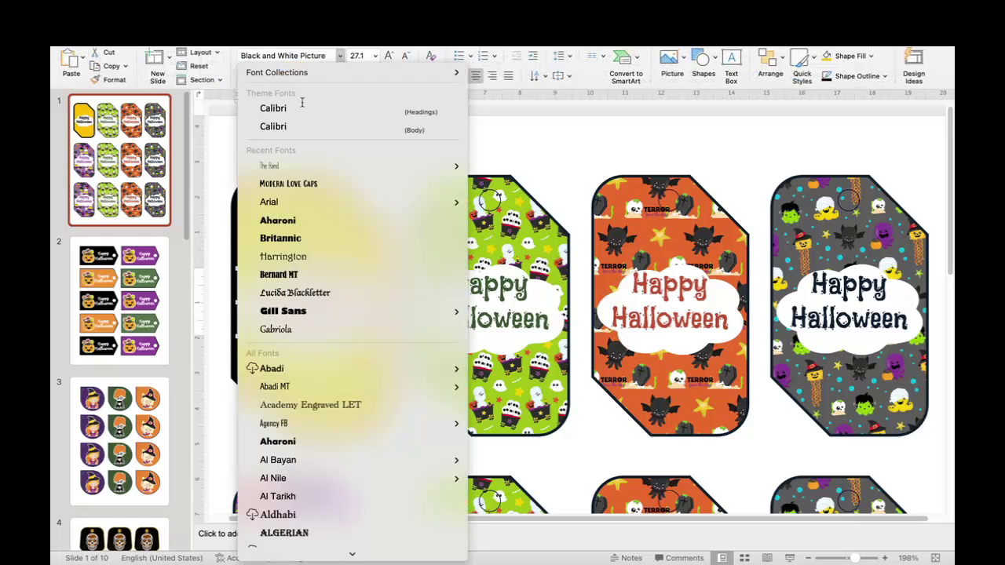
left_click(306, 184)
left_click(375, 157)
- Move the white cloud on the yellow gift tag slightly upward behind the Happy Halloween text
left_click(343, 255)
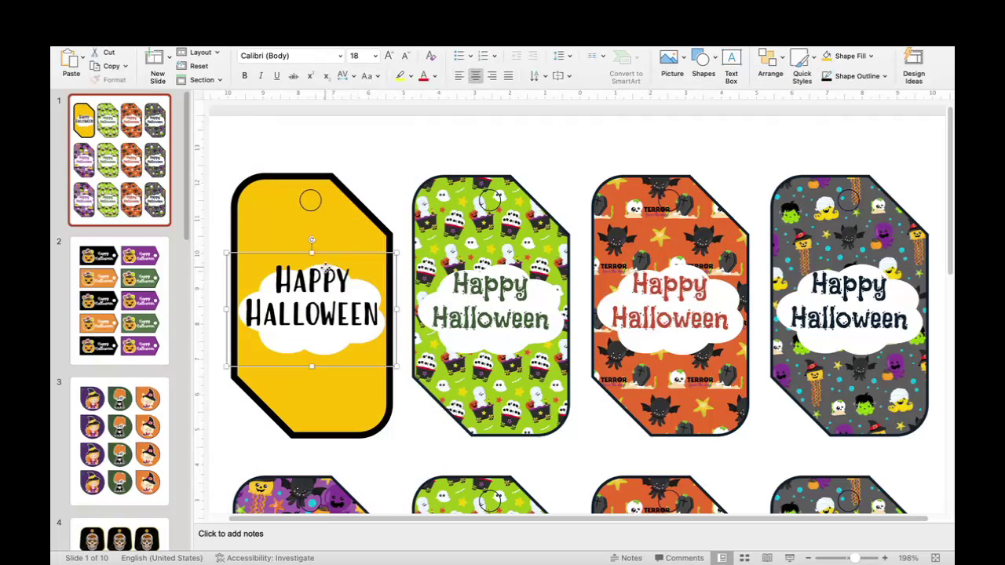
mouse_move(344, 255)
left_mouse_down()
mouse_move(348, 275)
mouse_move(344, 245)
left_mouse_up()
left_click(407, 136)
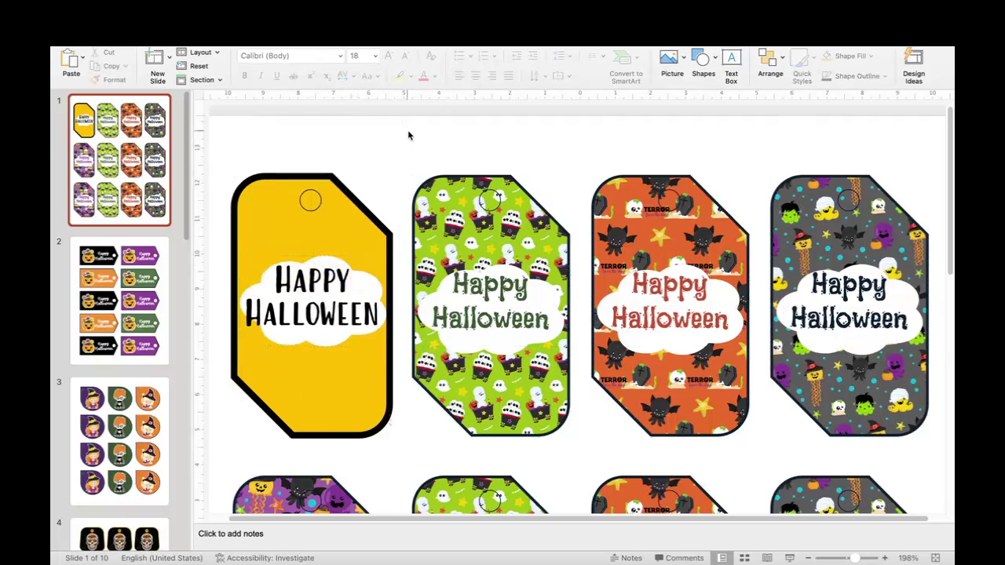
- Fill the green patterned tag in the top row with the blue background picture whose file name ends in (11).jpg
left_click(445, 179)
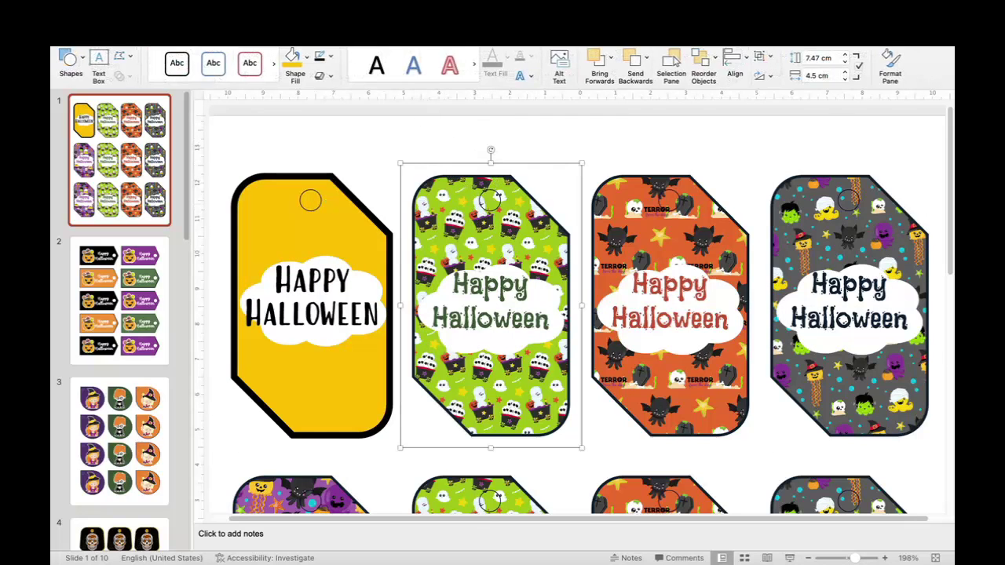
left_click(307, 58)
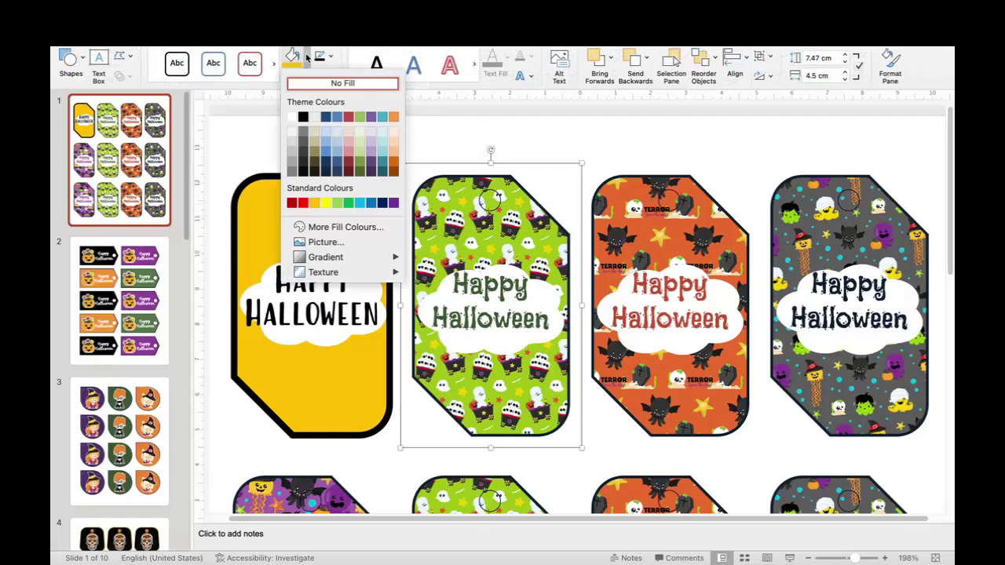
left_click(337, 243)
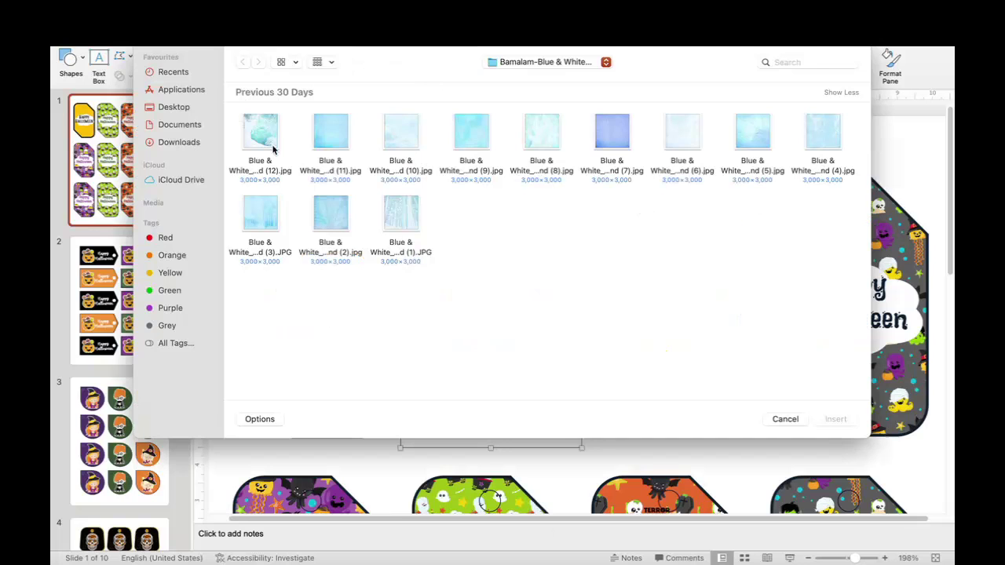
left_click(332, 135)
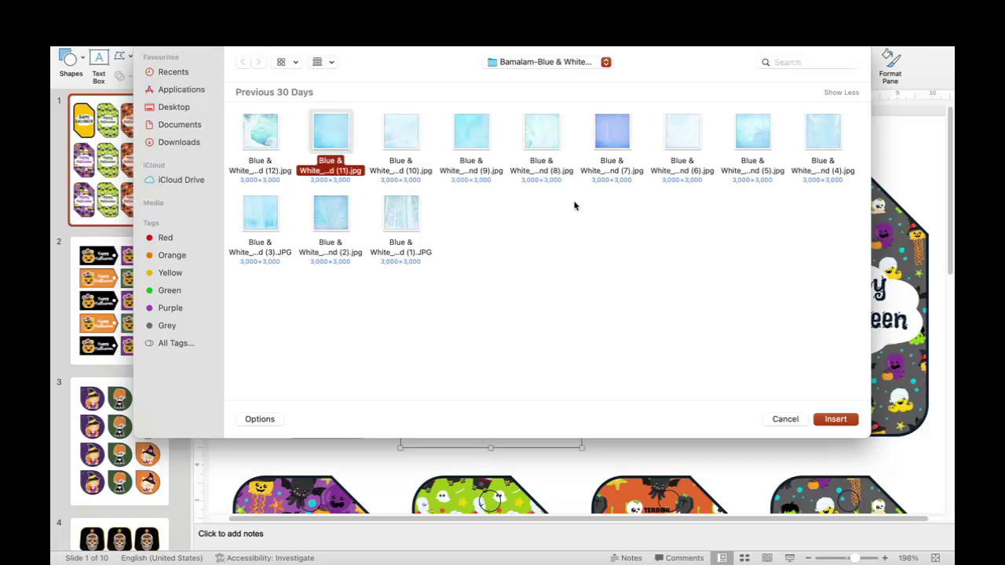
left_click(831, 422)
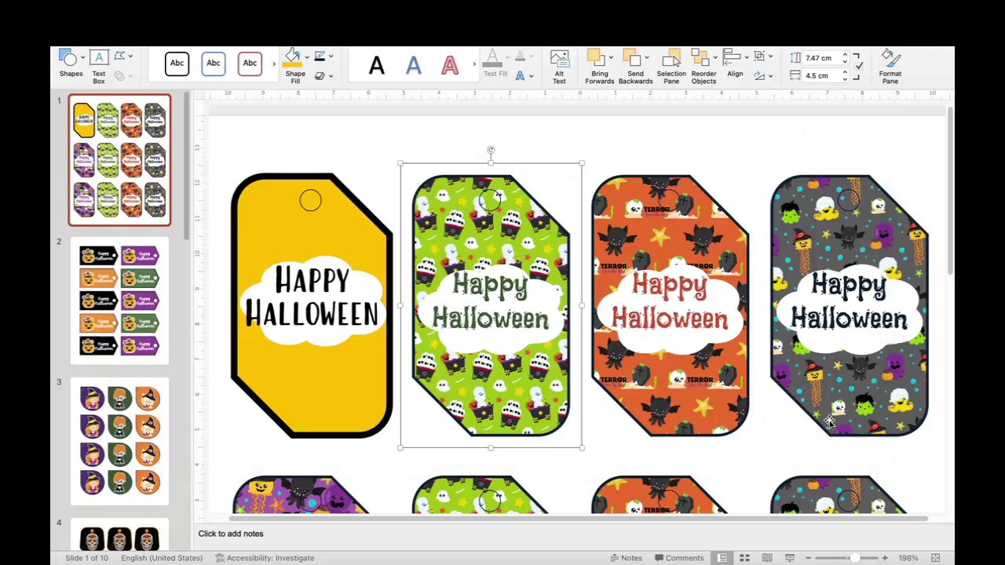
- Give the blue picture-filled gift tag a black outline with a weight of 2¼ pt
left_click(320, 56)
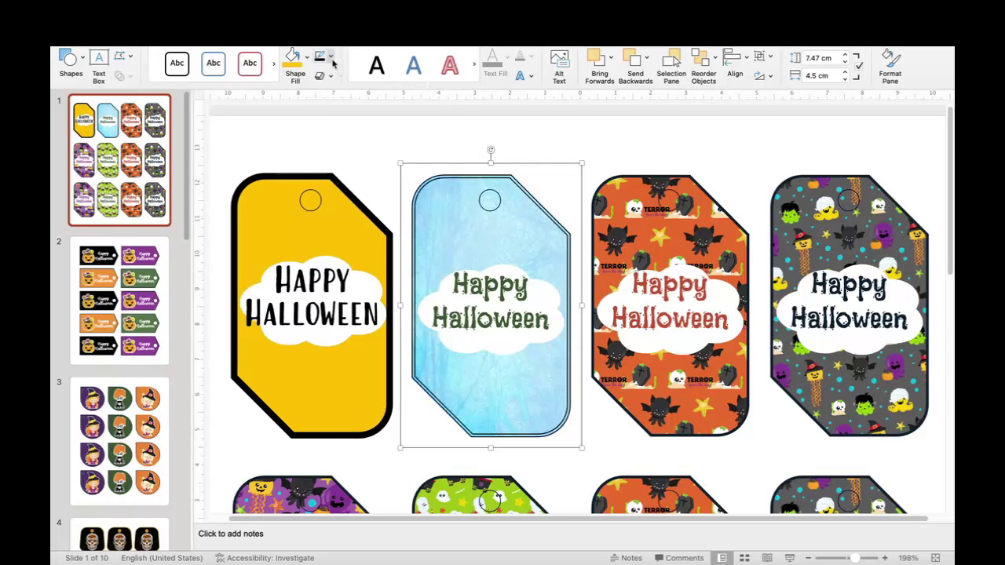
left_click(331, 57)
mouse_move(386, 240)
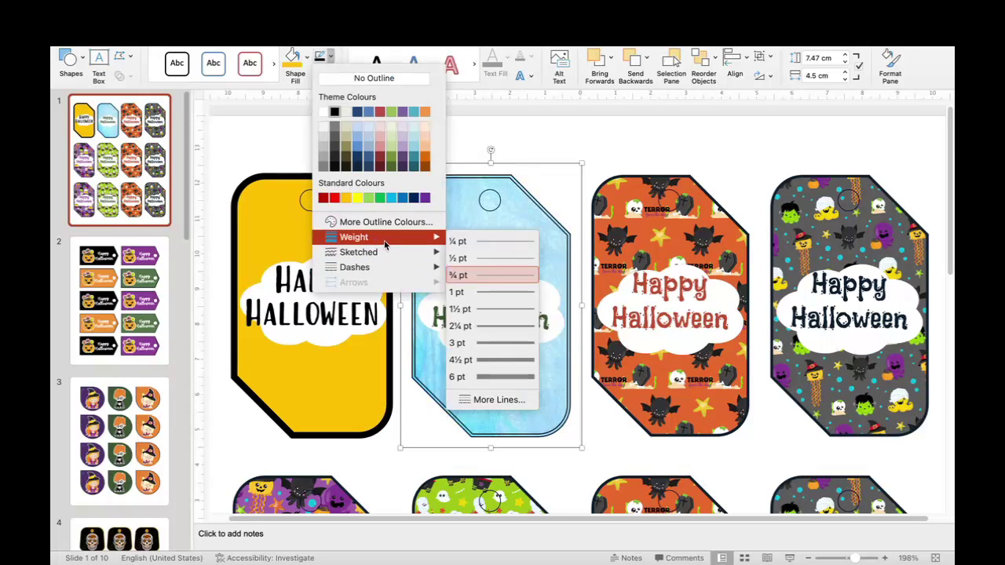
left_click(490, 326)
left_click(603, 151)
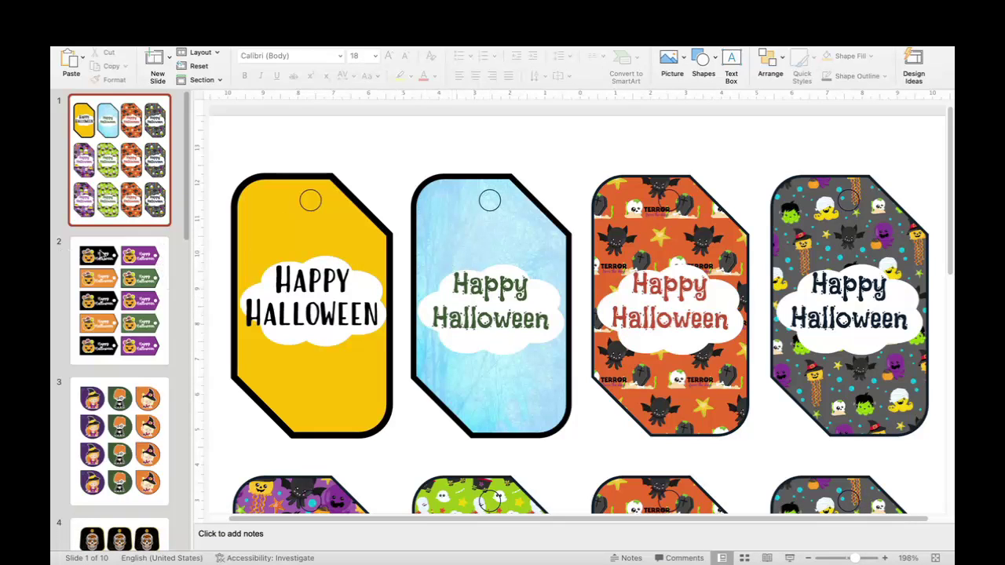
- Switch back to the Halloween gift tags design in Canva and download all its pages as PDF Standard without flattening
scroll(110, 251, "down", 5)
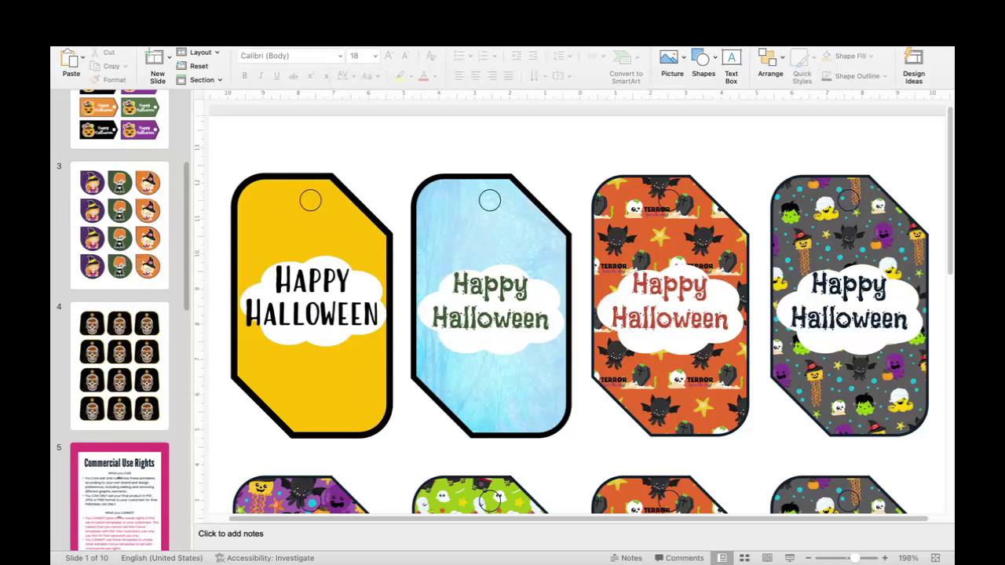
mouse_move(502, 561)
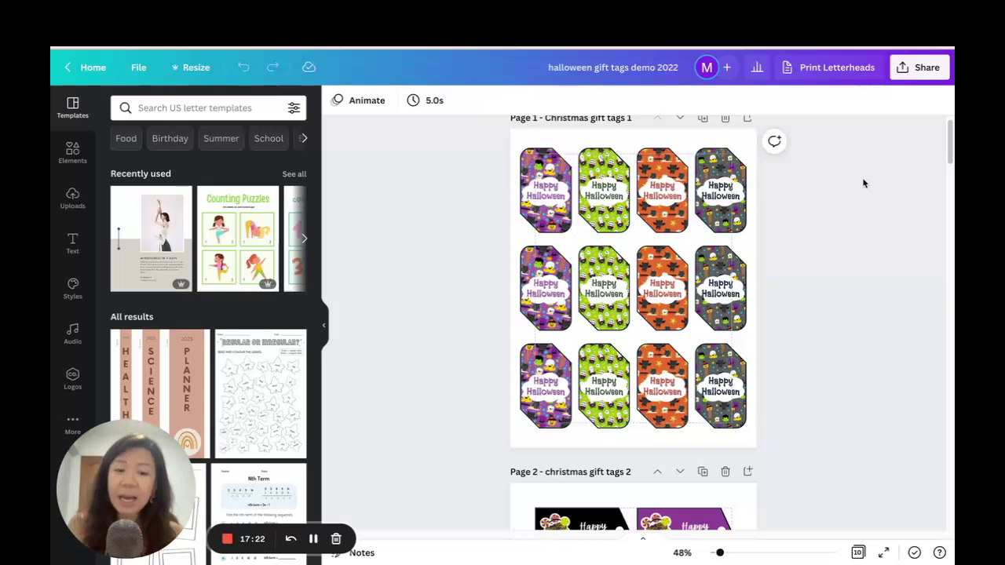
left_click(921, 68)
left_click(767, 369)
left_click(812, 154)
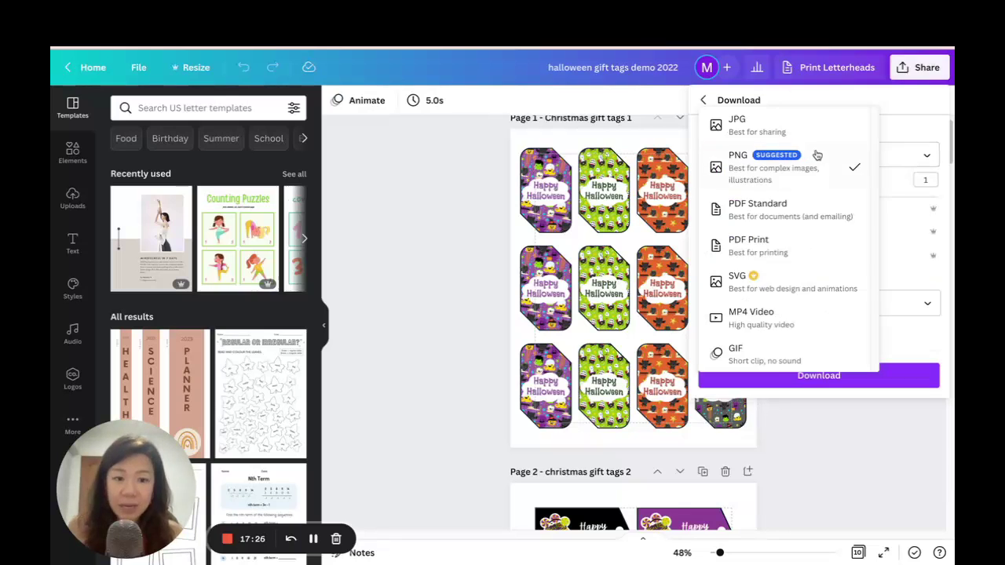
left_click(796, 214)
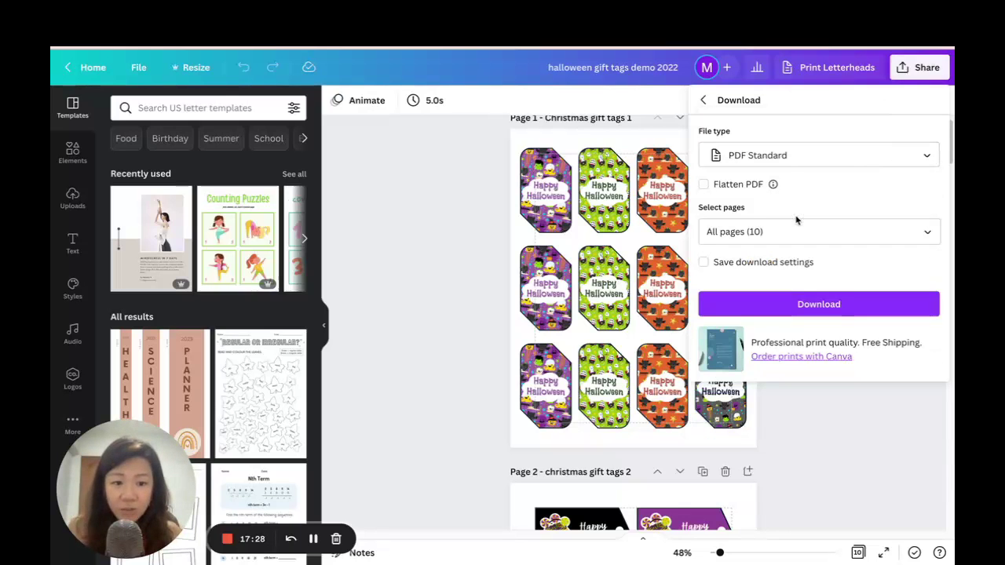
left_click(834, 303)
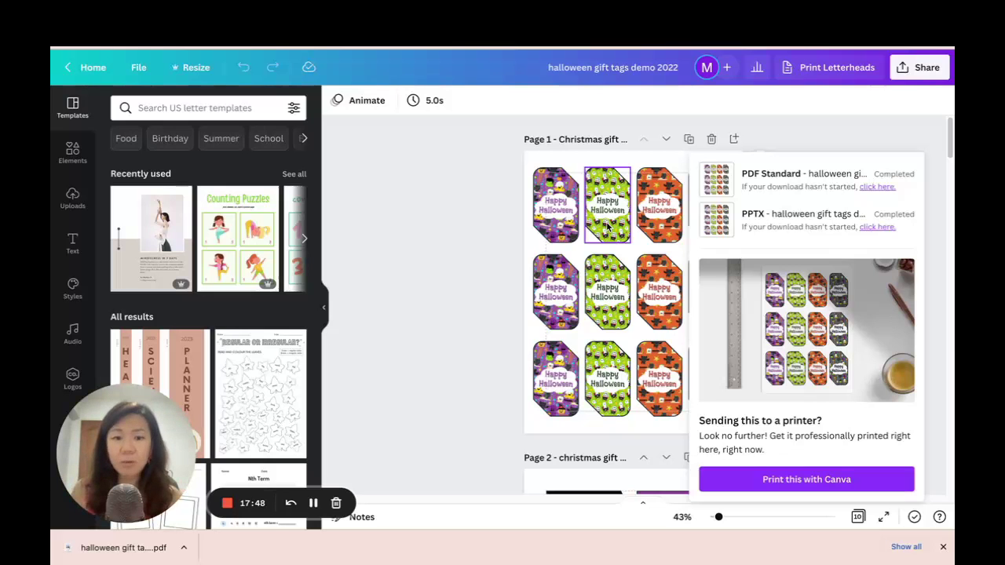
left_click(378, 214)
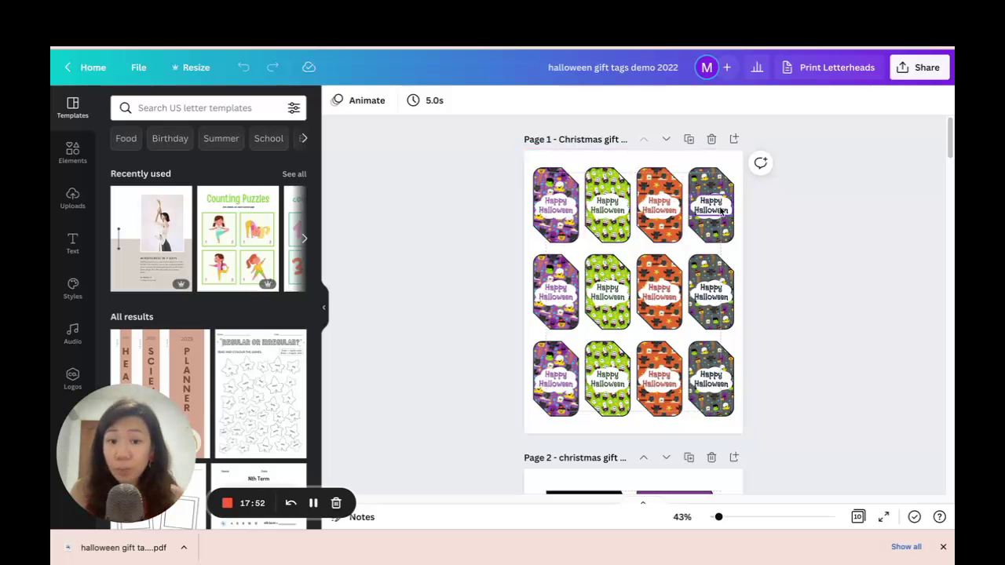
left_click_drag(719, 517, 728, 518)
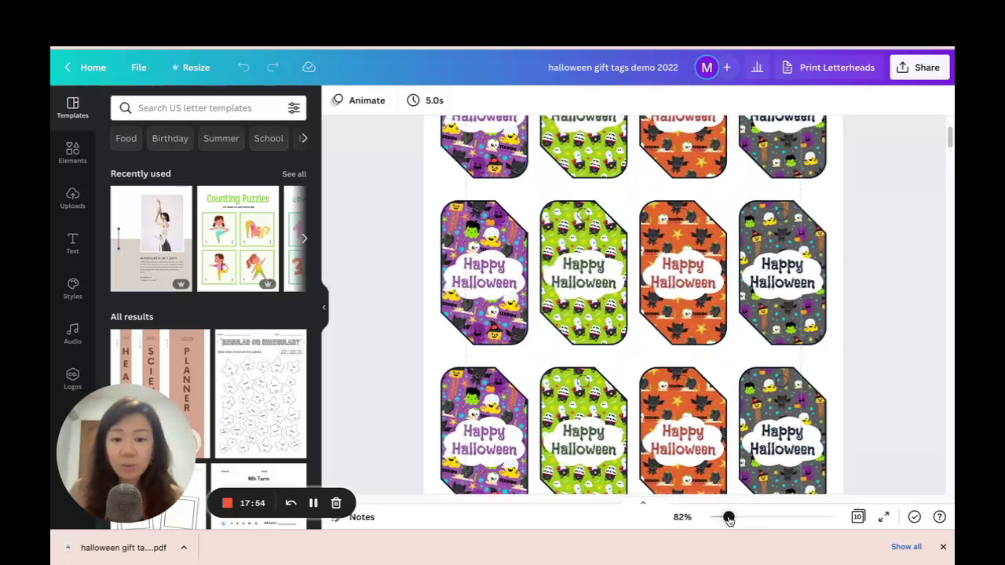
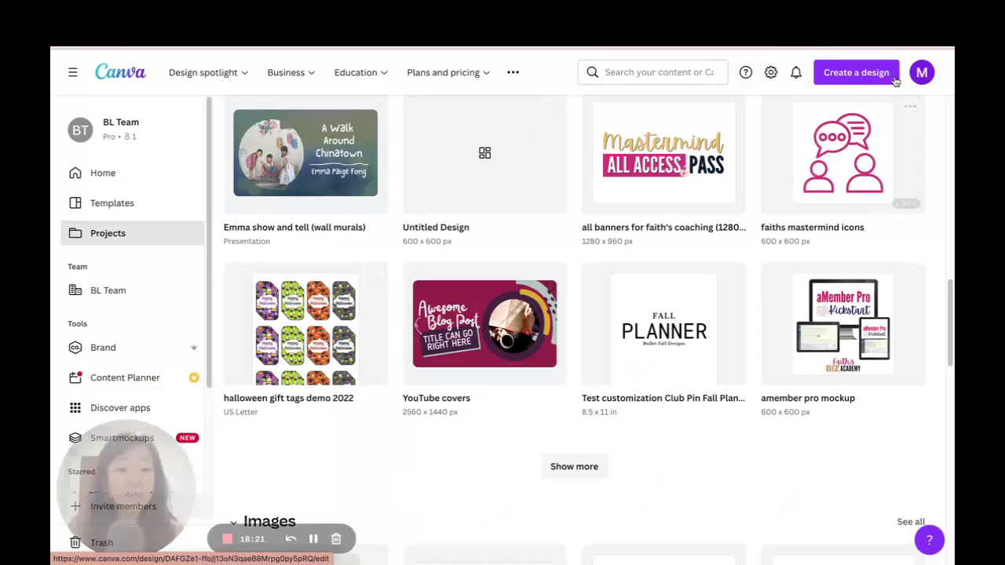
- Start a file import in Canva and rename the newest gift tags PDF in Downloads as halloween not compressed
left_click(870, 73)
left_click(855, 404)
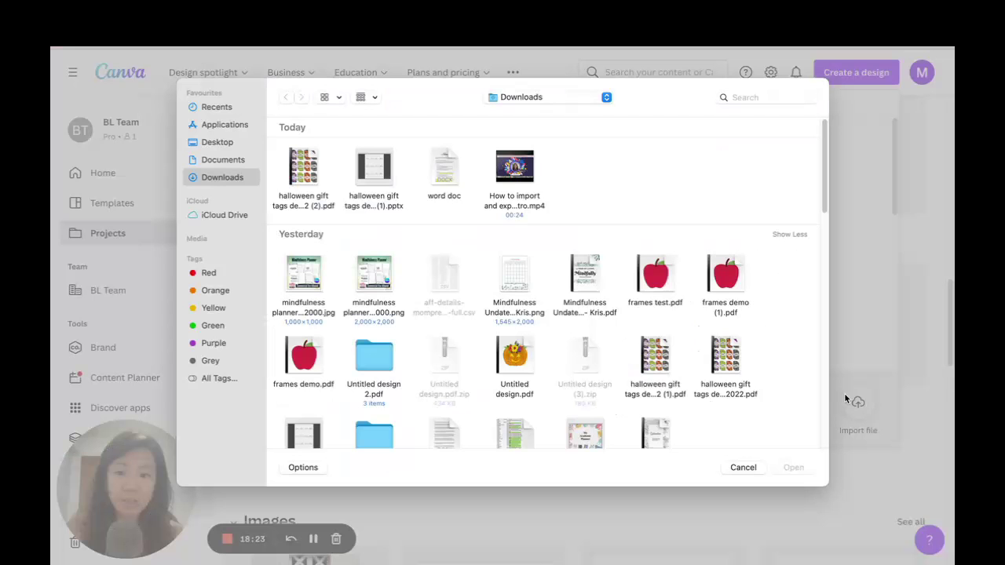
left_click(289, 162)
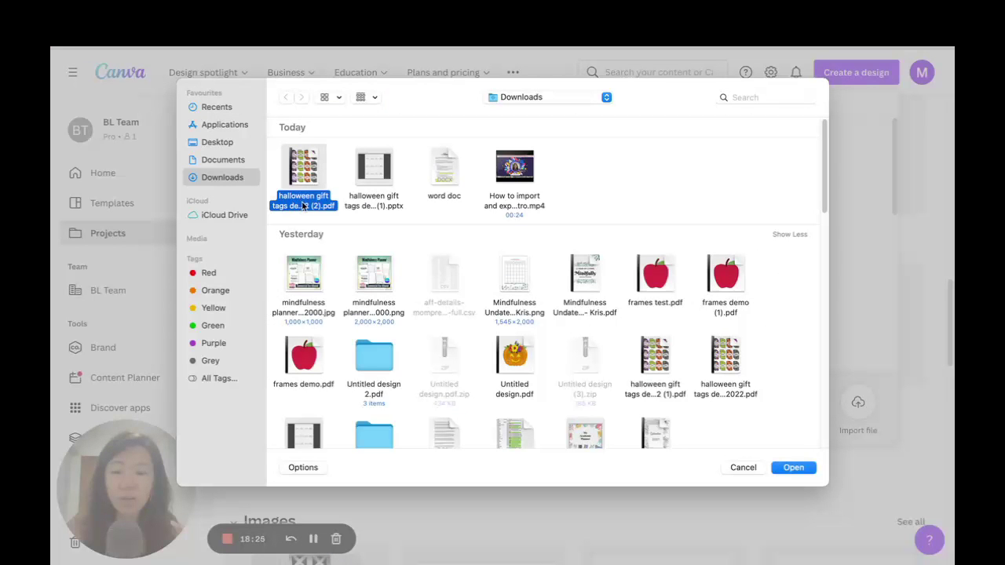
right_click(303, 205)
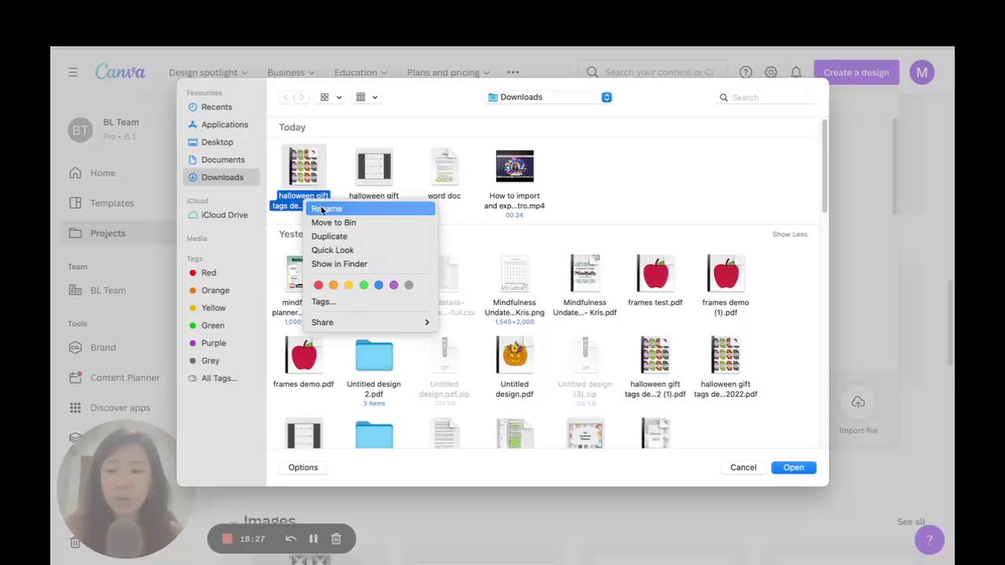
left_click(321, 208)
type("halloween not compressed")
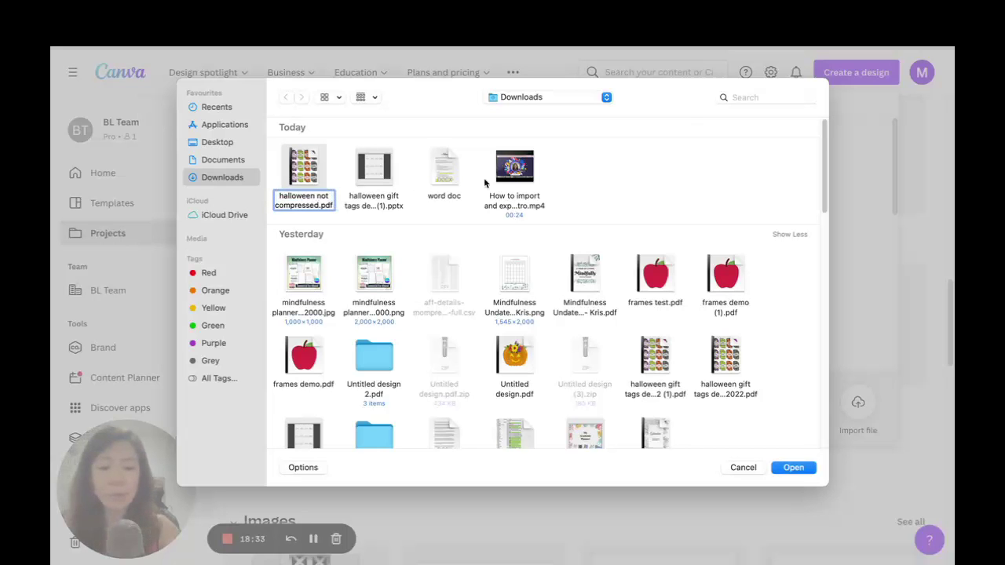
key("Return")
- Import halloween not compressed.pdf into Canva and go to its entry among the designs
left_click(795, 467)
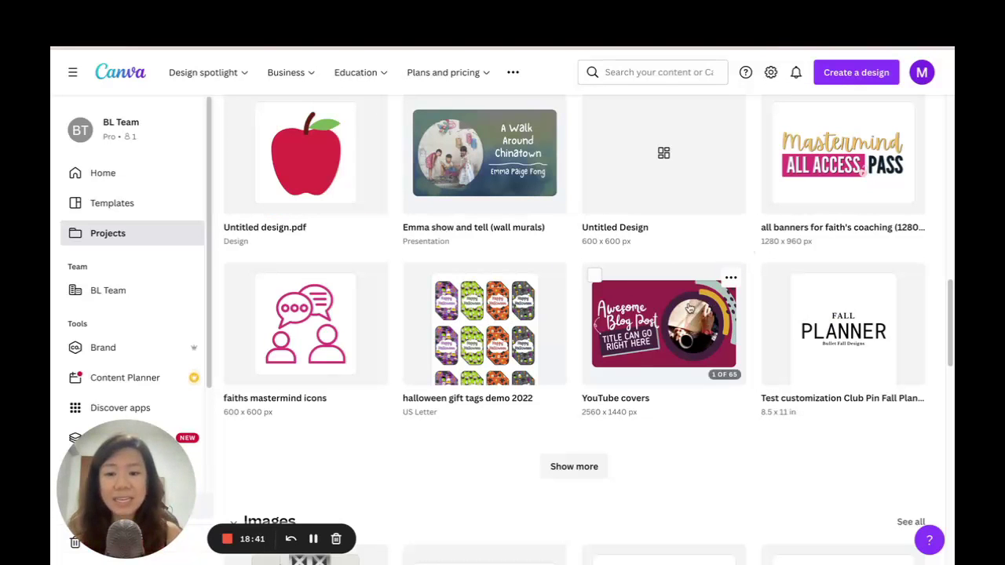
scroll(691, 282, "up", 5)
scroll(682, 268, "up", 2)
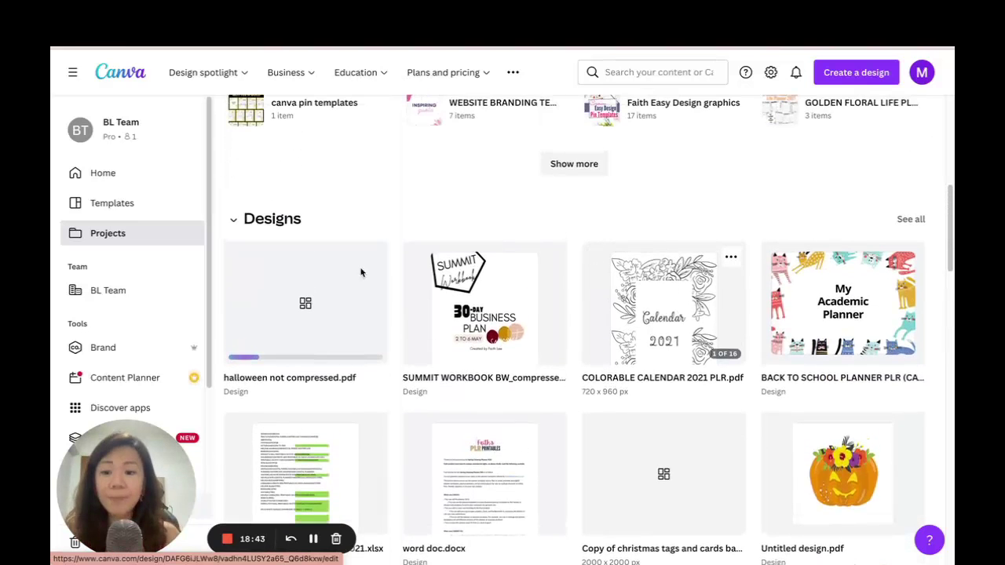
left_click(324, 314)
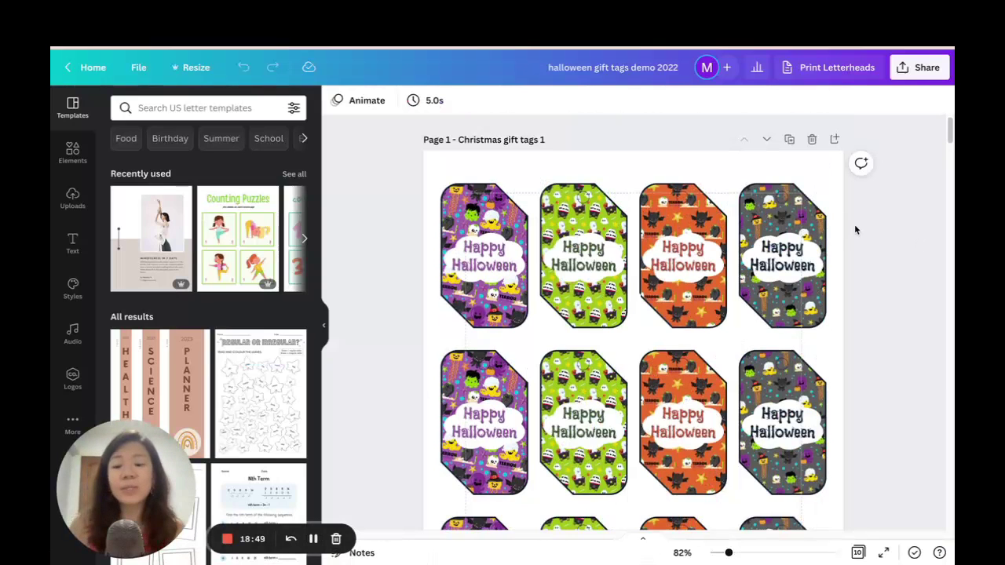
- Download all pages of the halloween gift tags demo 2022 design as PDF Standard with Flatten PDF enabled
left_click(917, 68)
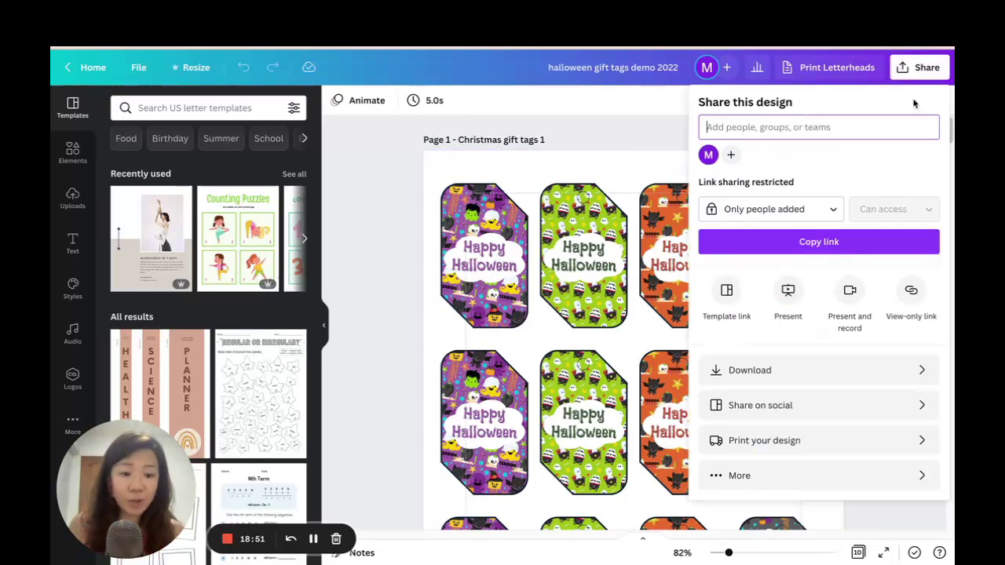
left_click(832, 370)
left_click(807, 163)
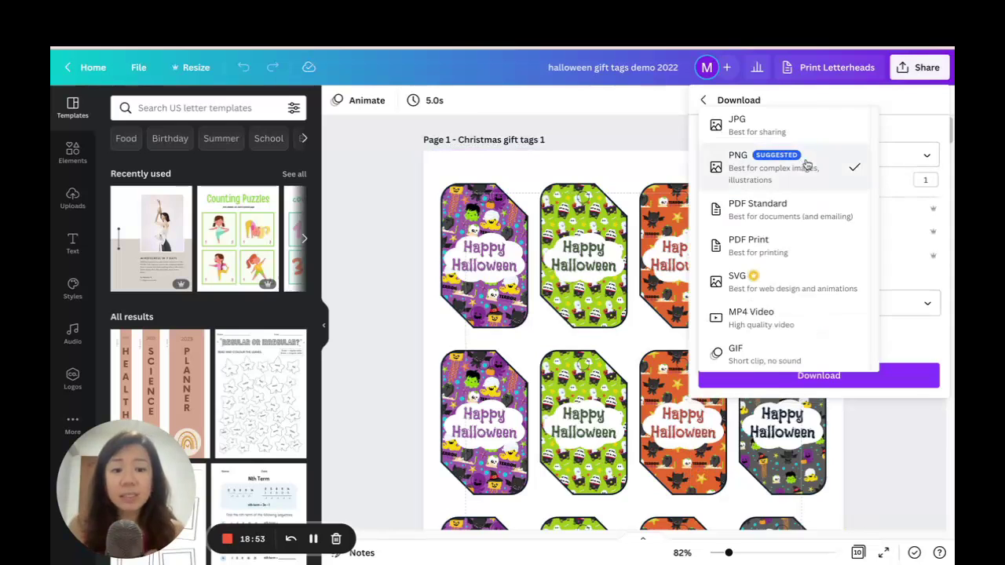
left_click(796, 215)
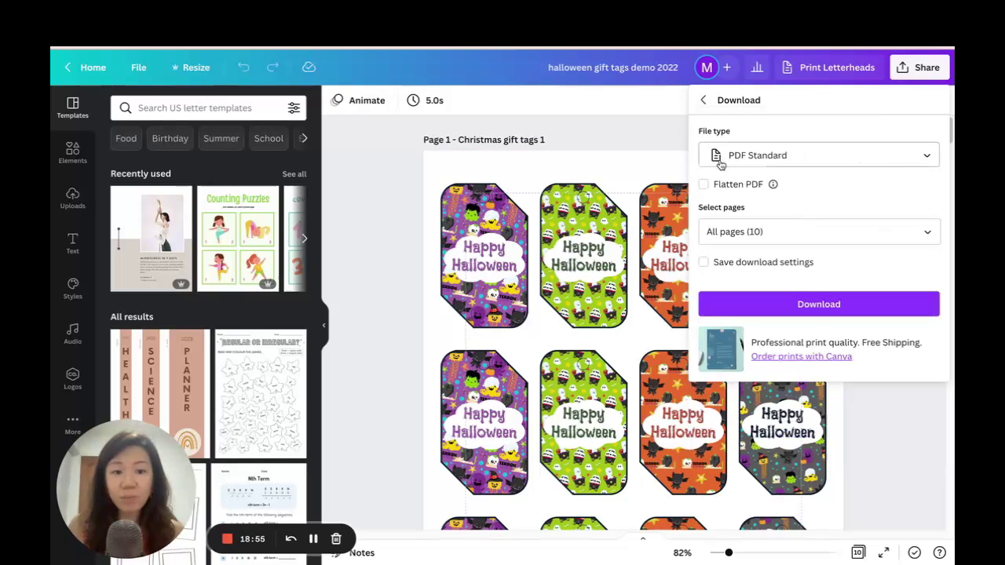
mouse_move(774, 187)
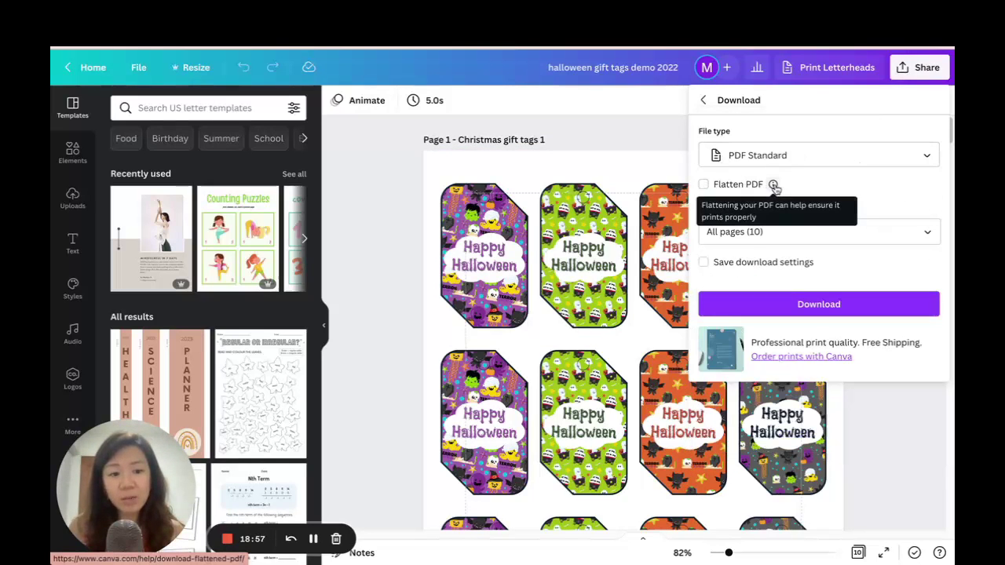
left_click(705, 186)
left_click(864, 305)
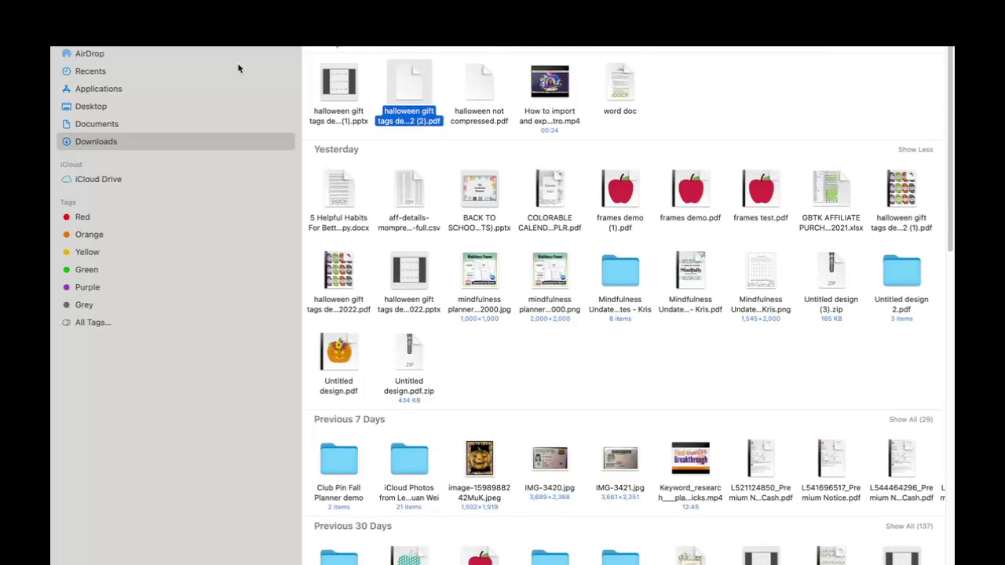
- Rename the newly downloaded file halloween gift tags demo 2022 (2).pdf in the Downloads folder as COMPRESSED
right_click(403, 111)
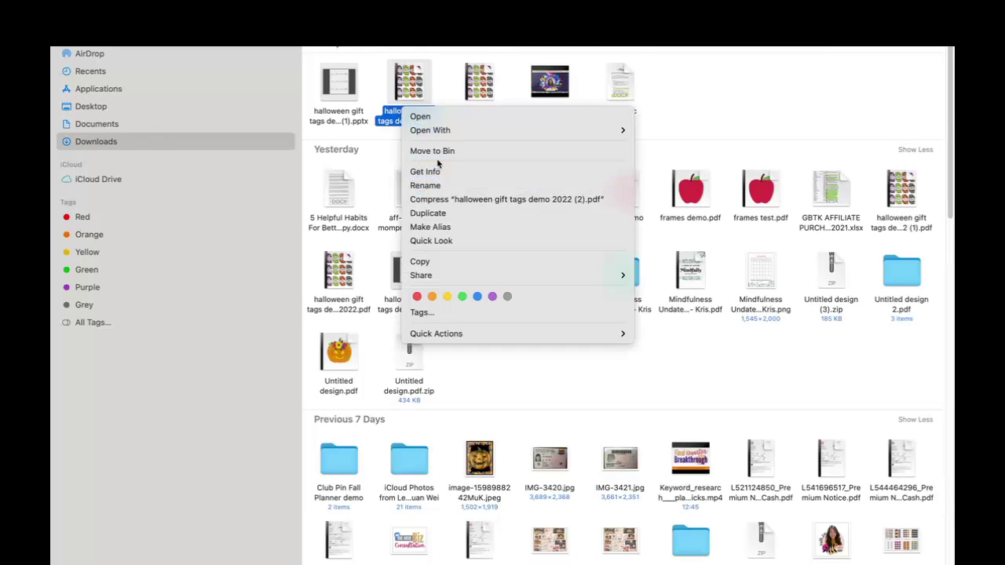
left_click(438, 185)
type("COMPRESSED")
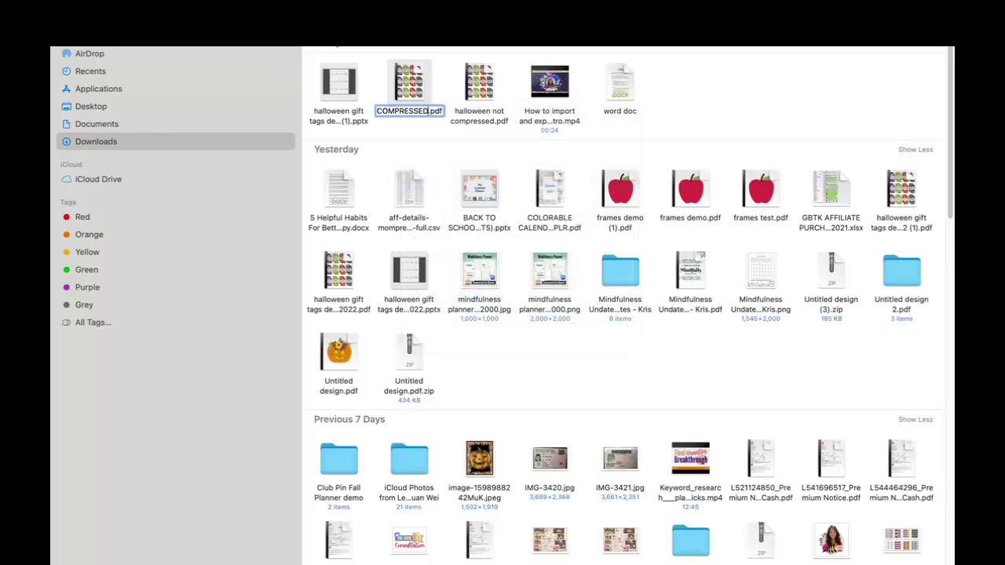
key("Return")
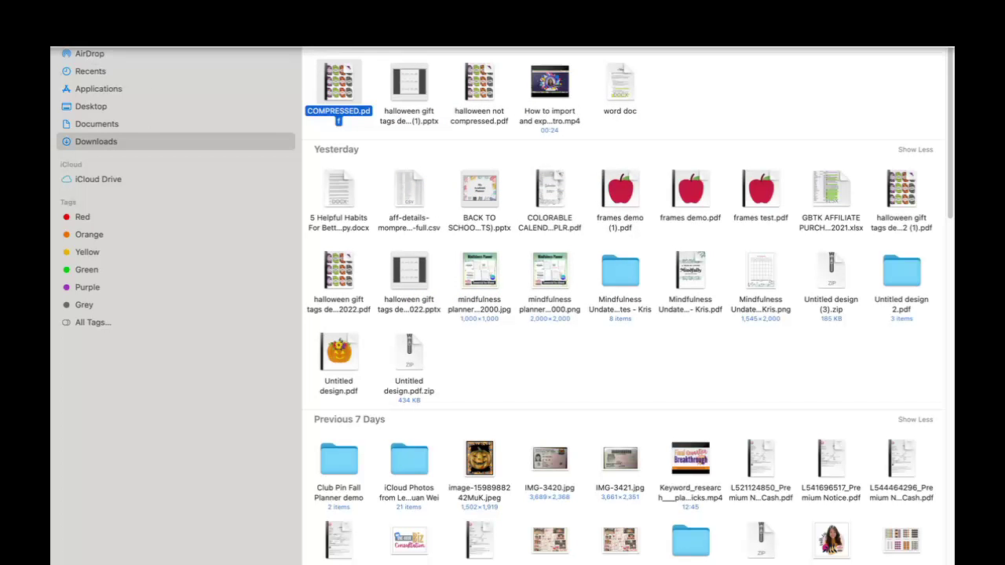
- Switch back to the Canva projects page and open the imported halloween not compressed.pdf design
mouse_move(79, 49)
left_click(117, 51)
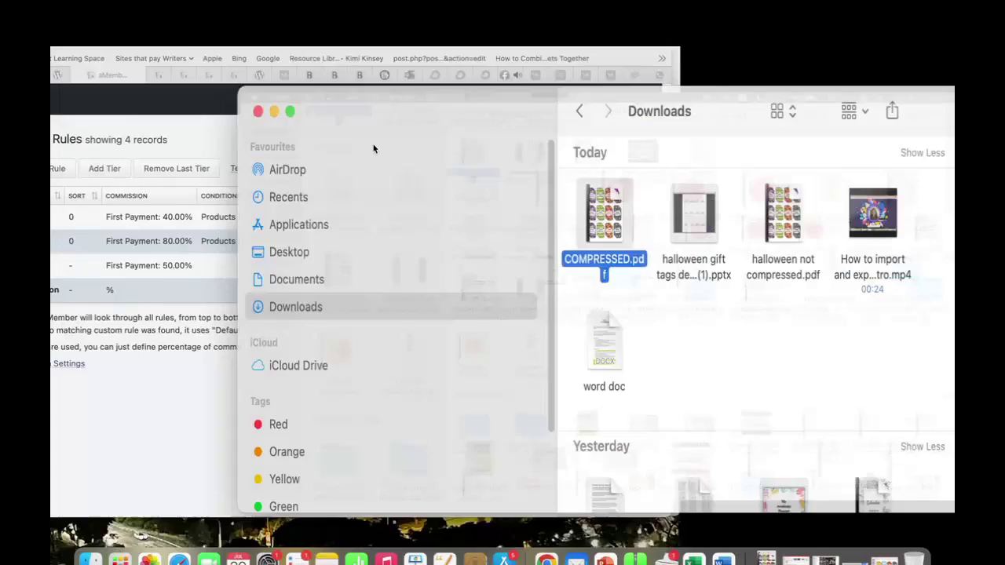
left_click(546, 544)
left_click(64, 69)
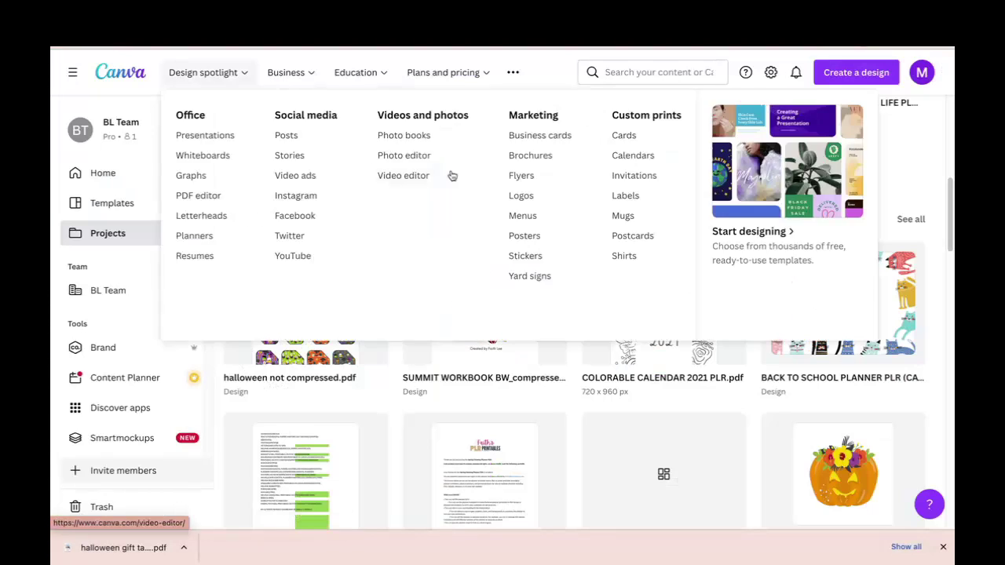
scroll(448, 235, "down", 5)
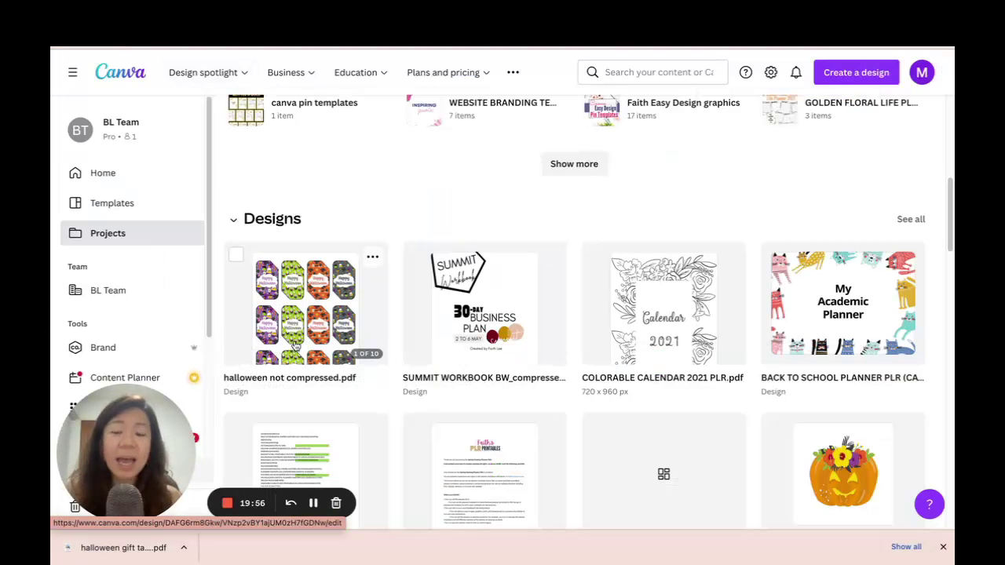
left_click(296, 312)
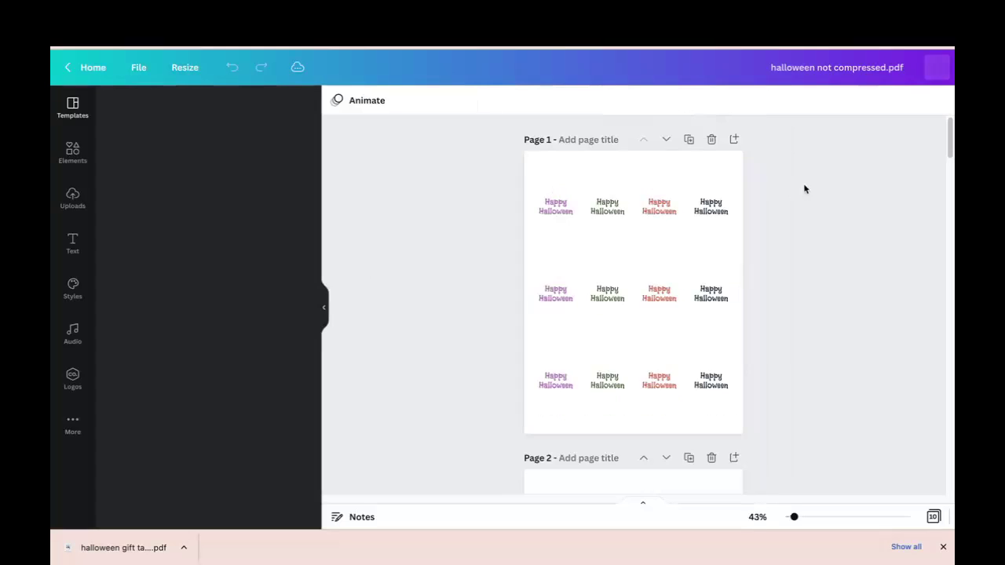
- Close the File Import Feedback form, zoom to 63%, and separate outlines and the orange pattern from the first-row tags on page 1
left_click(746, 517)
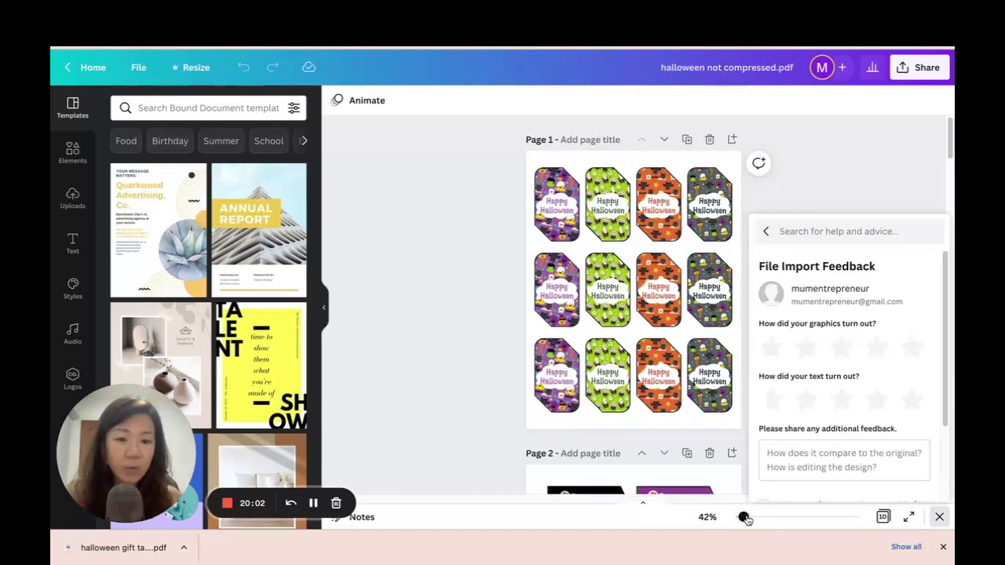
left_click(943, 517)
scroll(898, 348, "up", 2)
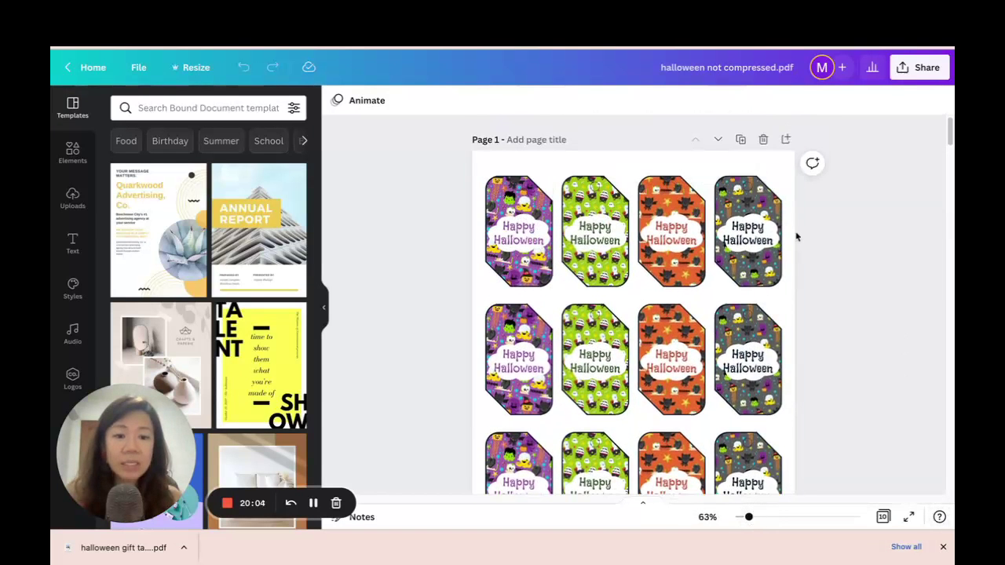
left_click(754, 228)
left_click(705, 202)
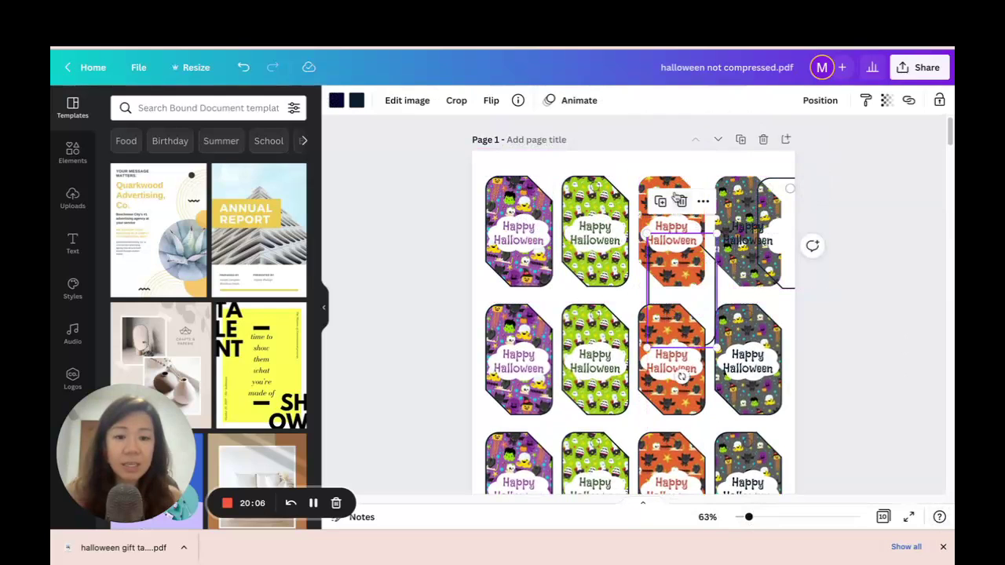
left_click_drag(667, 235, 635, 203)
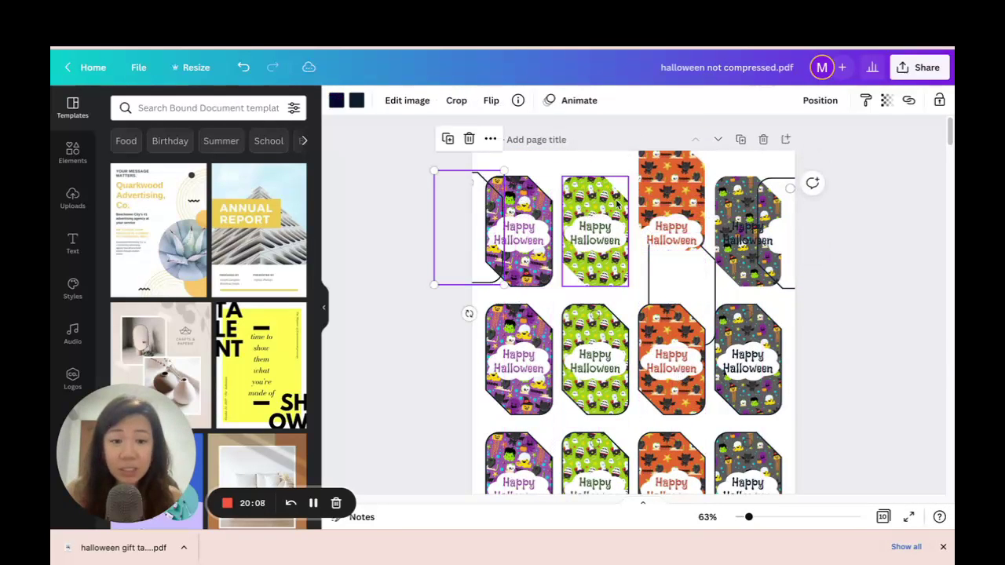
- Delete the orange pattern from its first-row tag and move the loose outline over the green tag
key("Delete")
left_click_drag(489, 197, 605, 186)
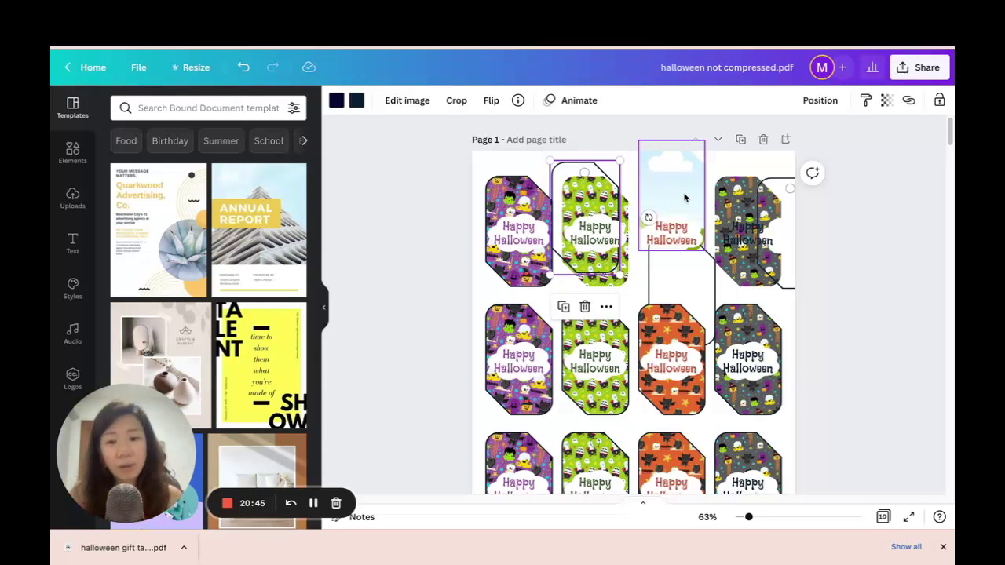
mouse_move(685, 198)
left_mouse_down()
mouse_move(691, 260)
mouse_move(695, 197)
mouse_move(684, 202)
left_mouse_up()
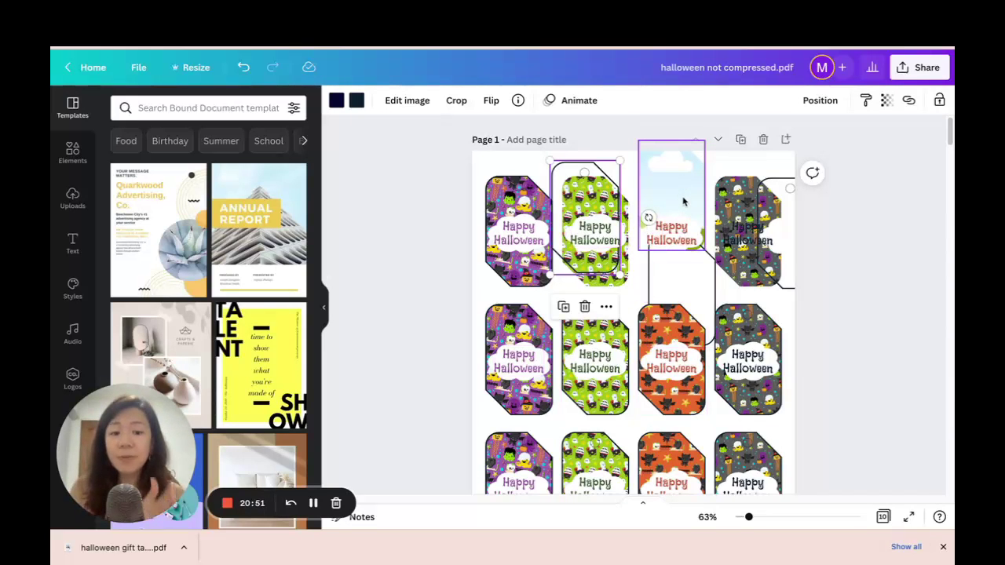
- Move the grey Halloween pattern onto the orange tag's place and shift the loose outline between the purple and green tags
left_click(746, 220)
left_click_drag(746, 220, 665, 196)
left_click(603, 200)
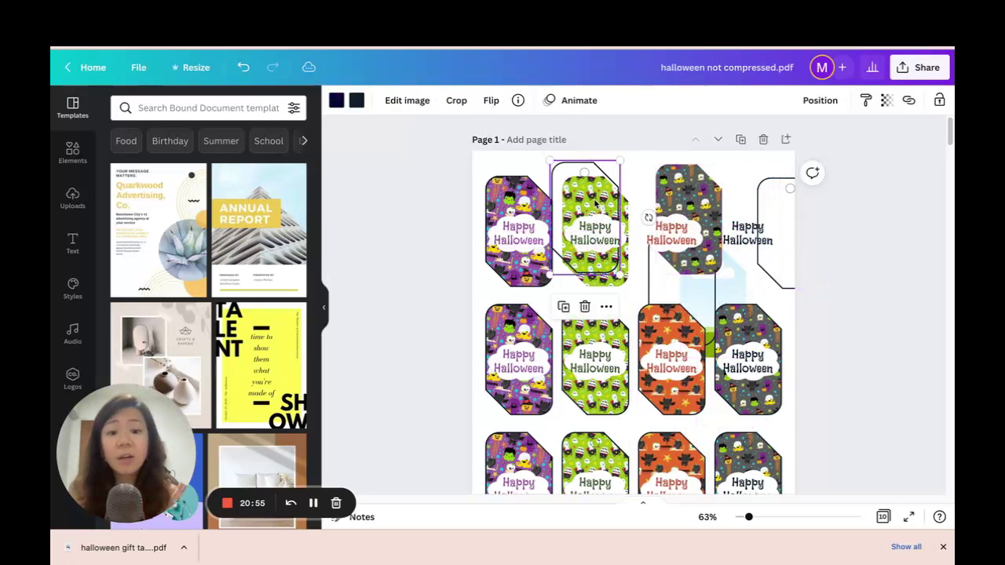
left_click_drag(603, 200, 582, 203)
left_click(685, 195)
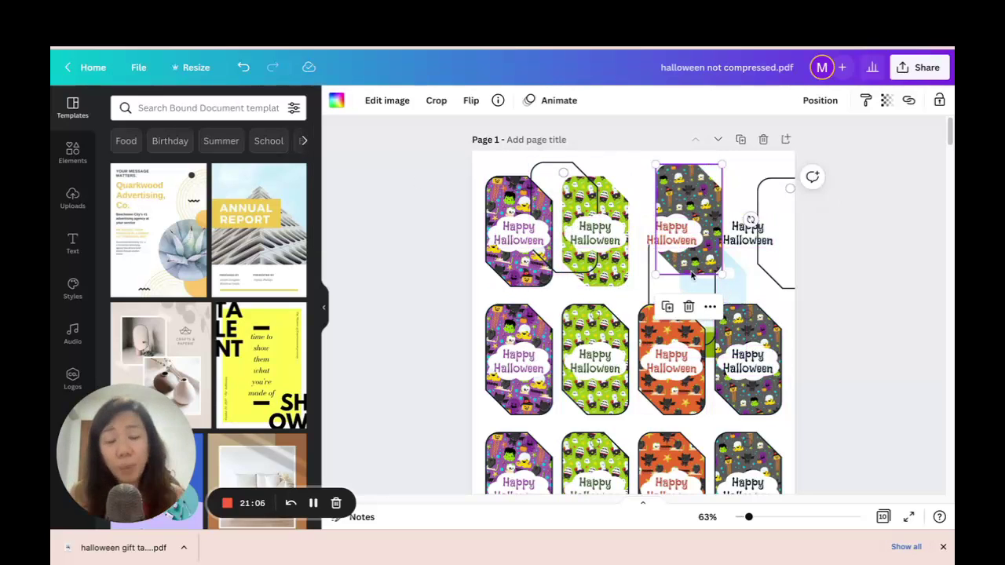
- Return to the projects page, import COMPRESSED.pdf from the Downloads folder and open the imported design
left_click(93, 67)
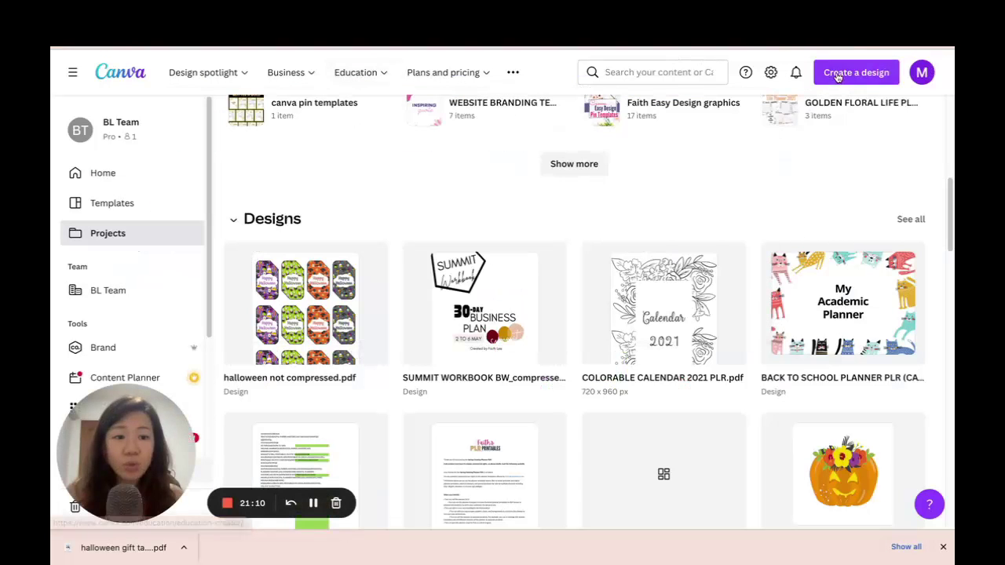
left_click(838, 77)
left_click(858, 408)
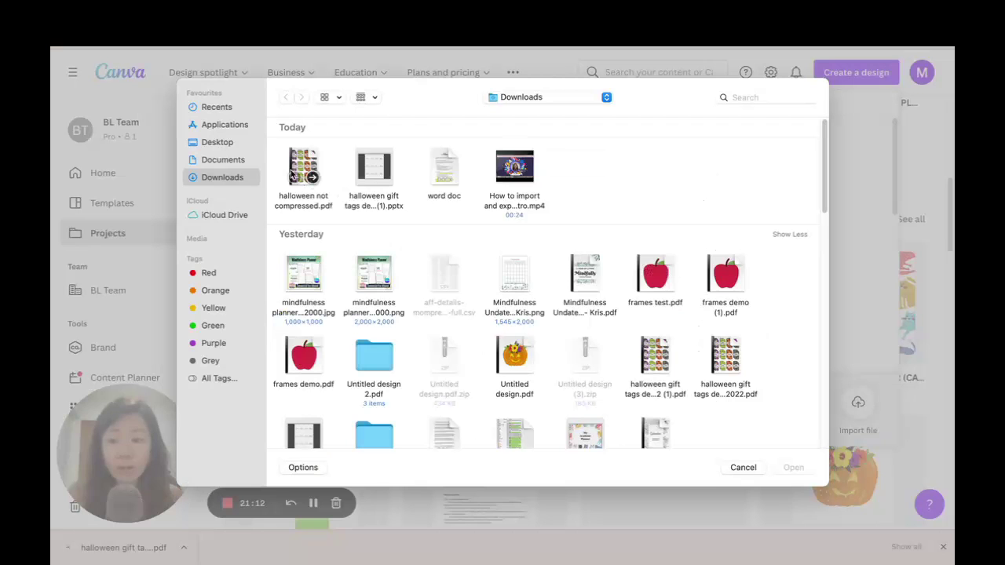
left_click(306, 169)
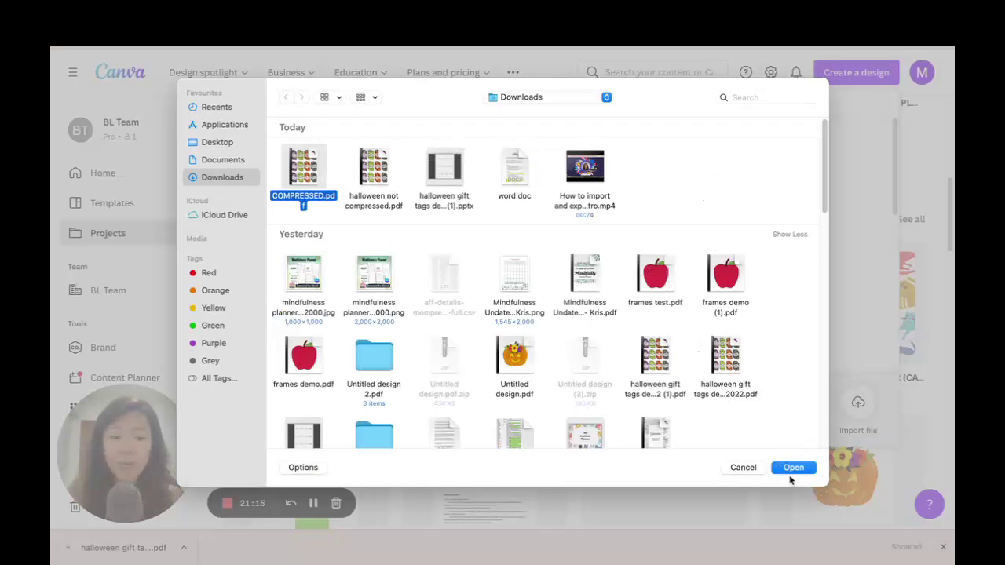
left_click(791, 473)
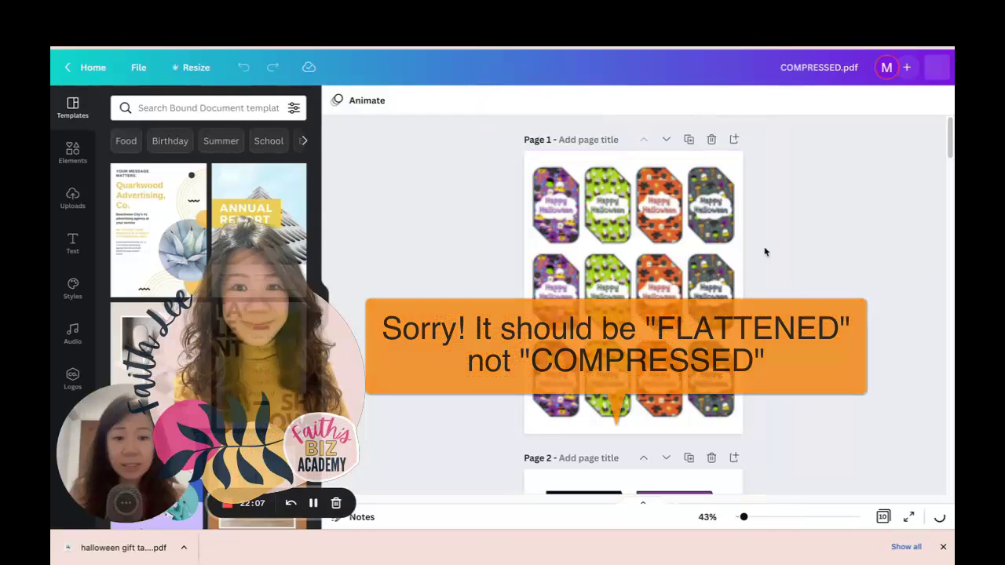
- Try to move individual gift tags on page 1 of the flattened COMPRESSED.pdf design
left_click_drag(572, 195, 545, 248)
left_click_drag(658, 240, 654, 203)
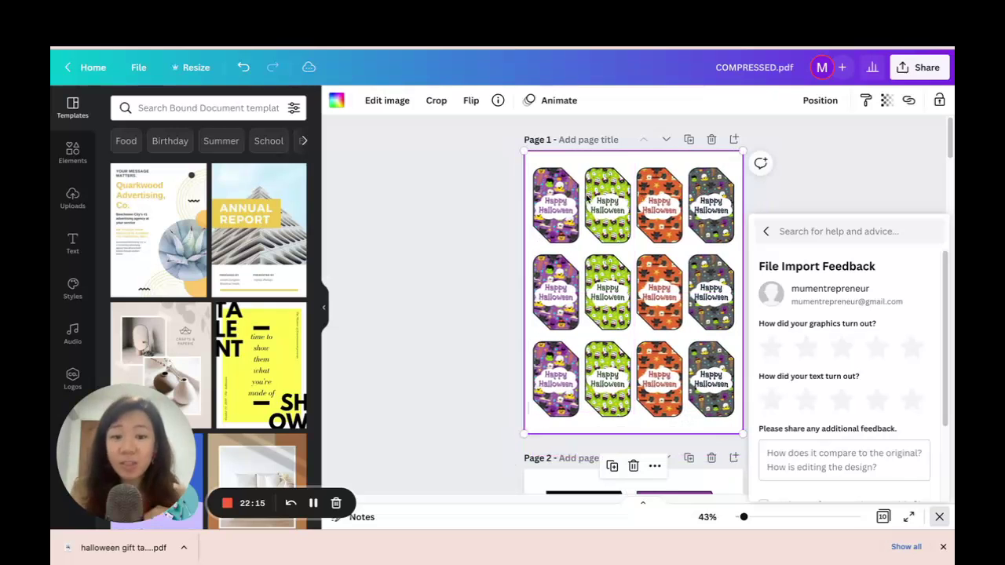
- Switch to the halloween not compressed.pdf design and reposition the grey patterned tag image around the orange Happy Halloween text
key("ctrl+Tab")
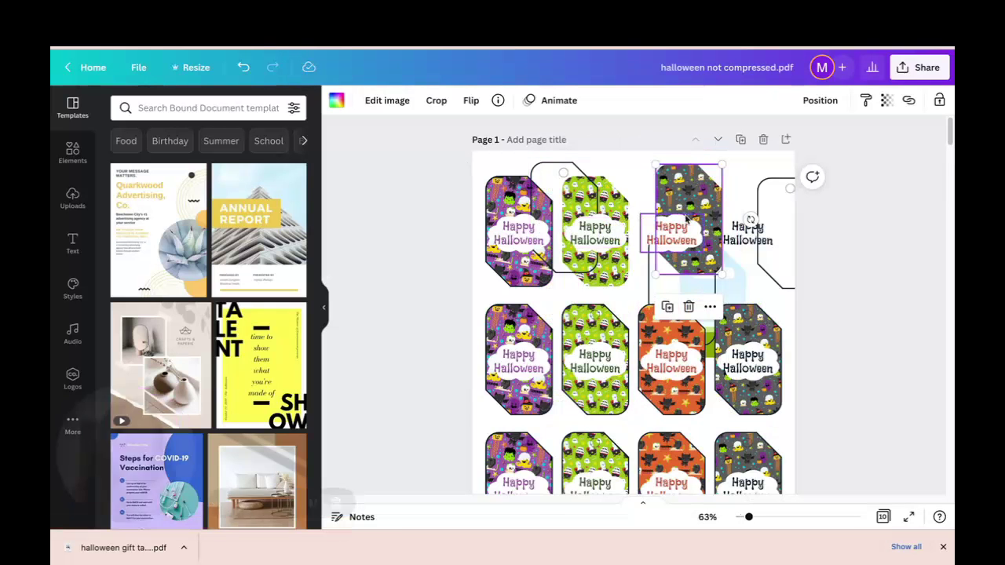
left_click_drag(742, 197, 687, 200)
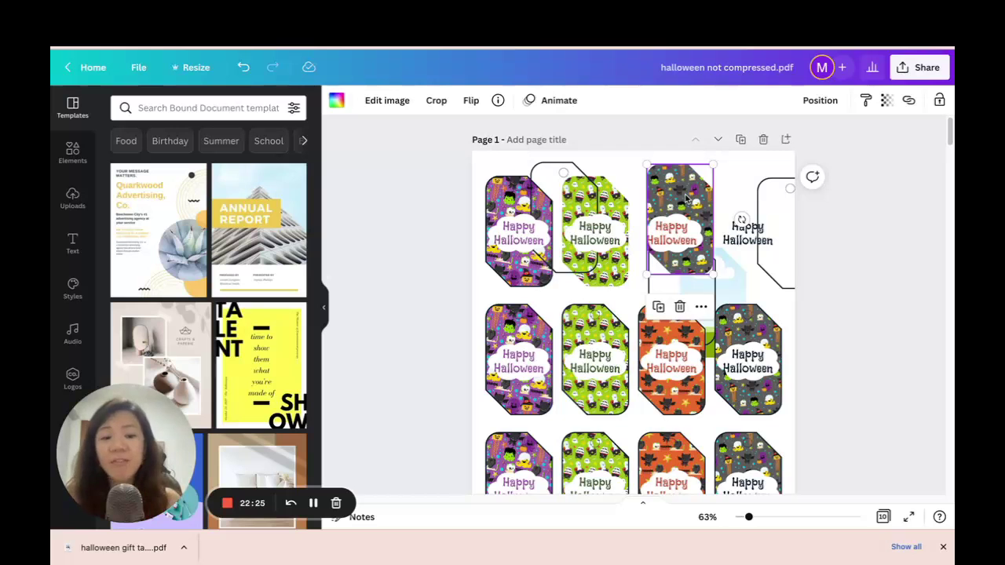
left_click_drag(686, 200, 701, 233)
- Go back to COMPRESSED.pdf, shift the flattened page 1 image around and return it to cover the whole page
left_click_drag(555, 196, 484, 359)
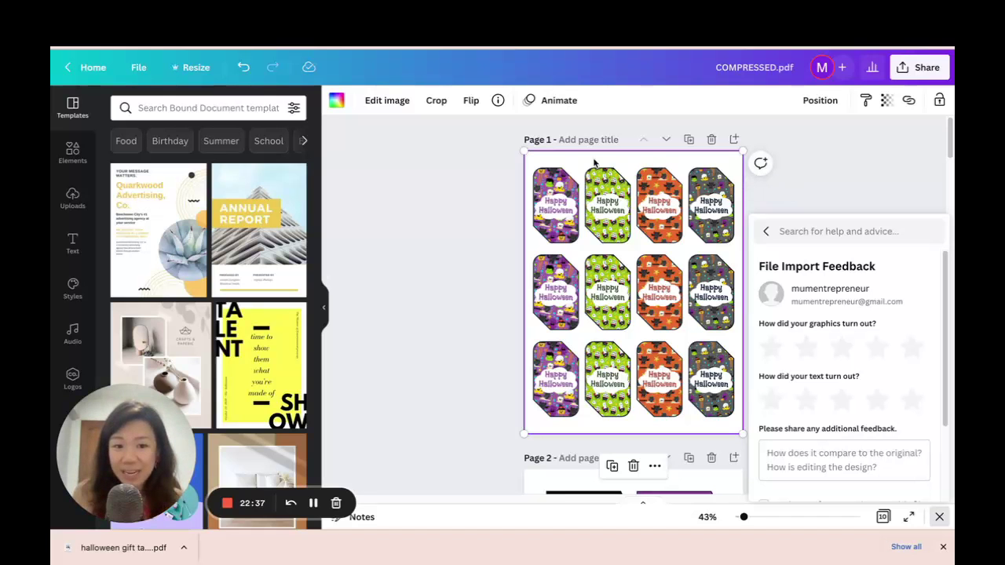
mouse_move(649, 184)
left_mouse_down()
mouse_move(715, 258)
mouse_move(656, 217)
mouse_move(656, 192)
left_mouse_up()
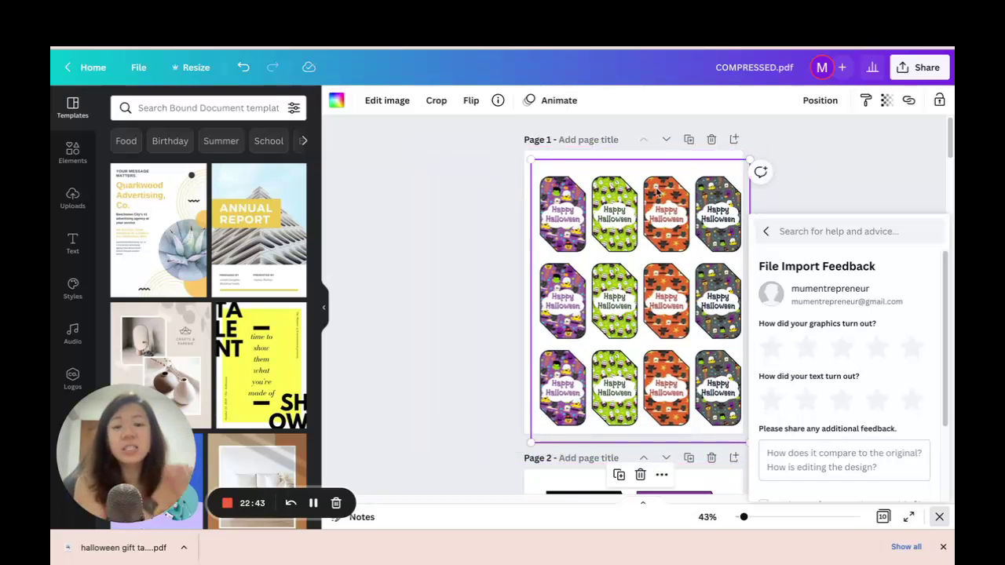
left_click_drag(634, 197, 597, 204)
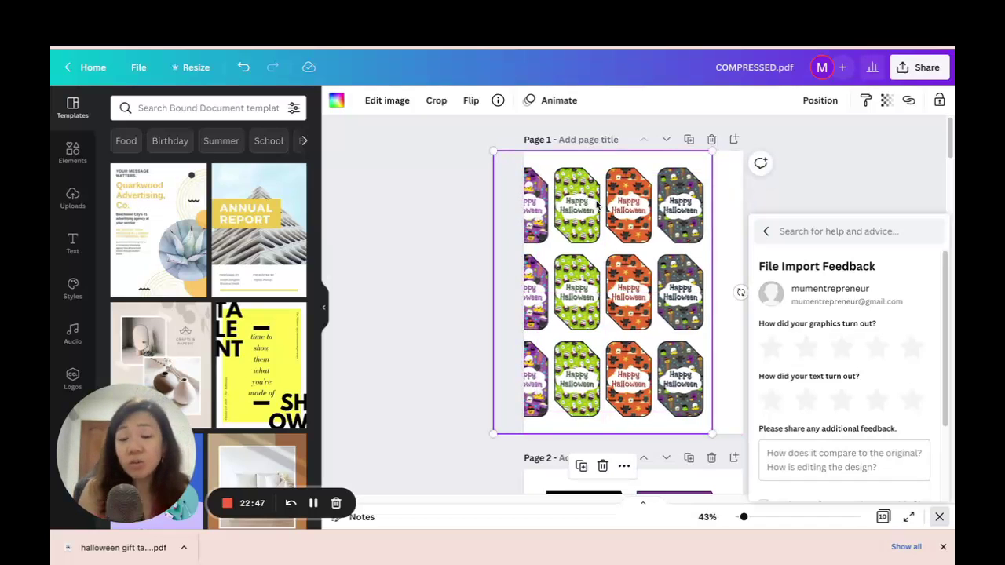
left_click_drag(596, 204, 624, 208)
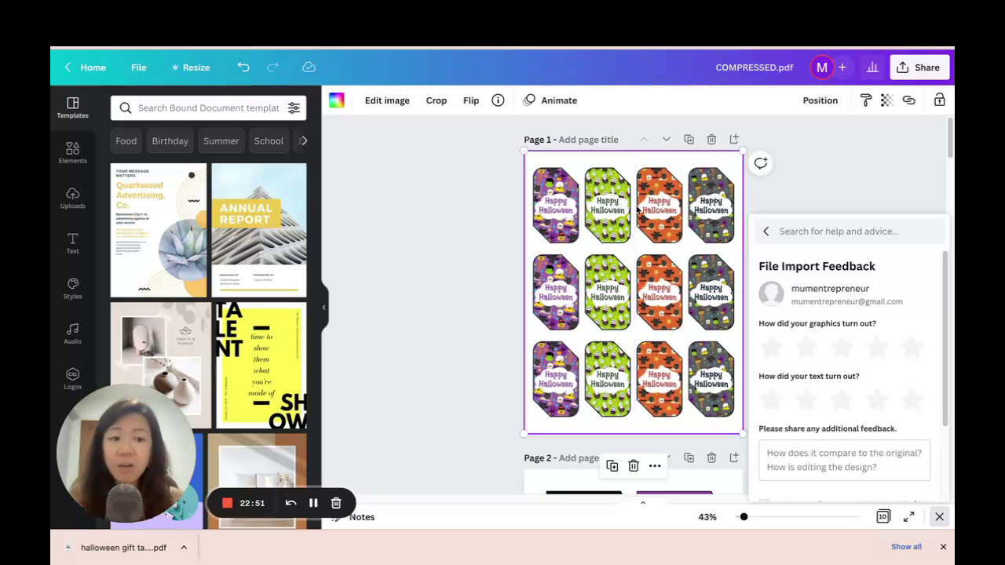
- Set the download options for all pages of COMPRESSED.pdf to PDF Standard with Flatten PDF enabled, and dismiss the download settings
left_click(928, 75)
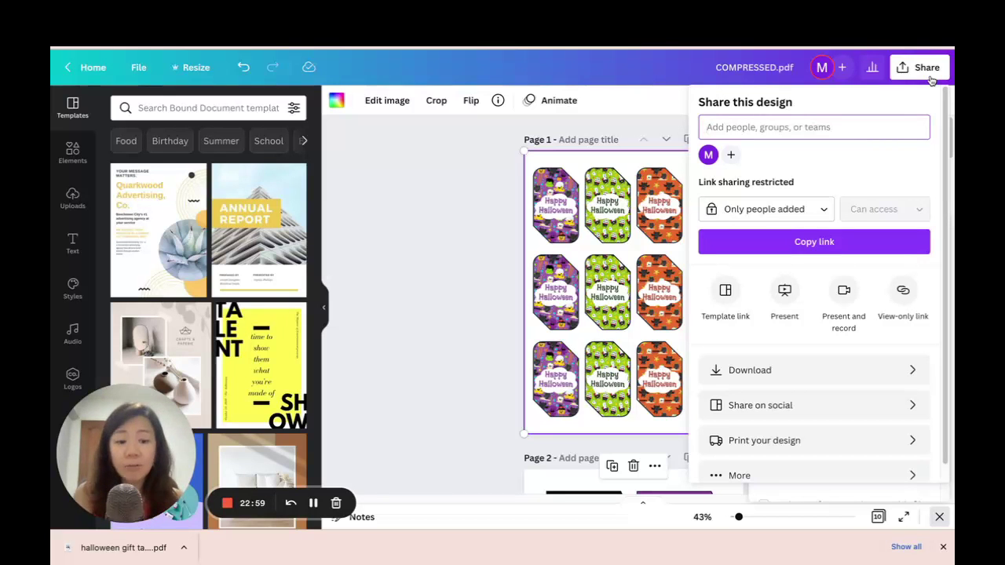
left_click(775, 372)
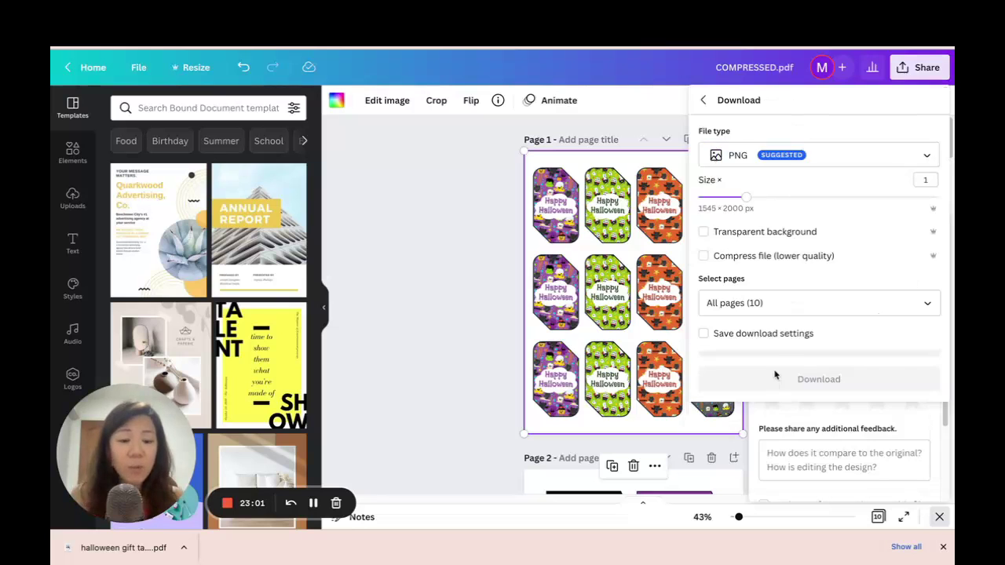
left_click(784, 154)
left_click(789, 208)
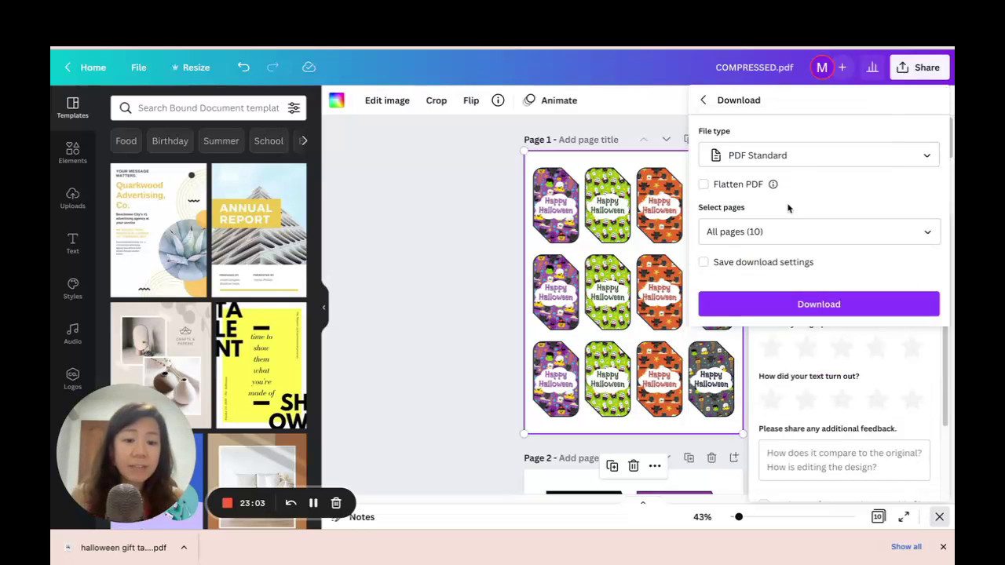
left_click(705, 186)
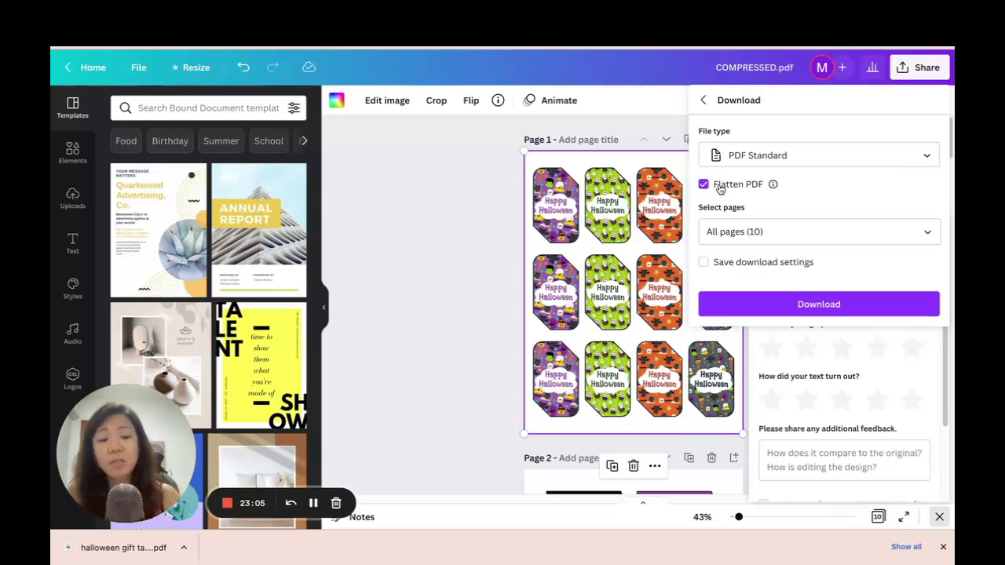
left_click(819, 307)
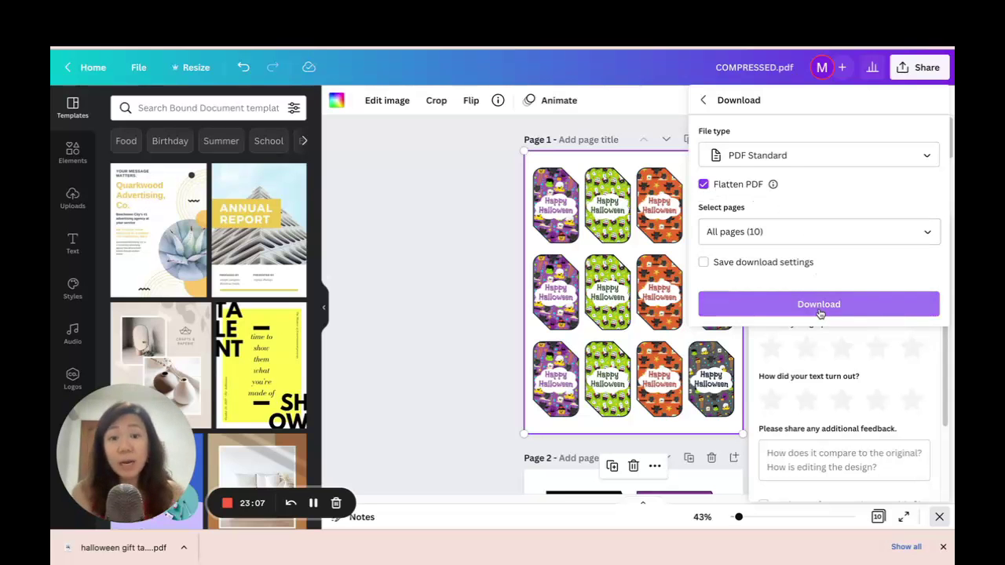
mouse_move(570, 253)
left_mouse_down()
mouse_move(536, 259)
mouse_move(543, 243)
mouse_move(567, 243)
mouse_move(561, 237)
left_mouse_up()
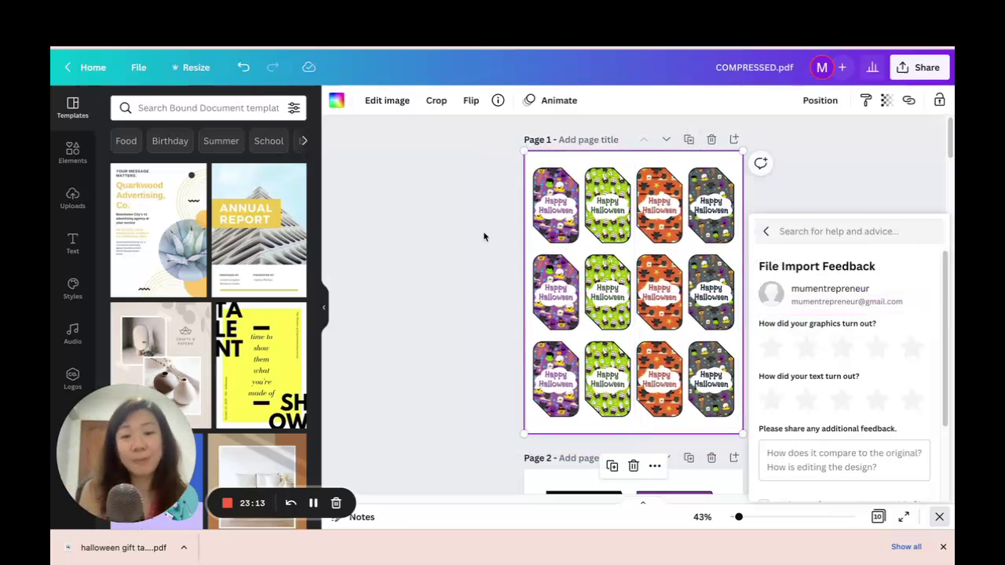
- Deselect the page 1 image and close the File Import Feedback form
left_click(454, 233)
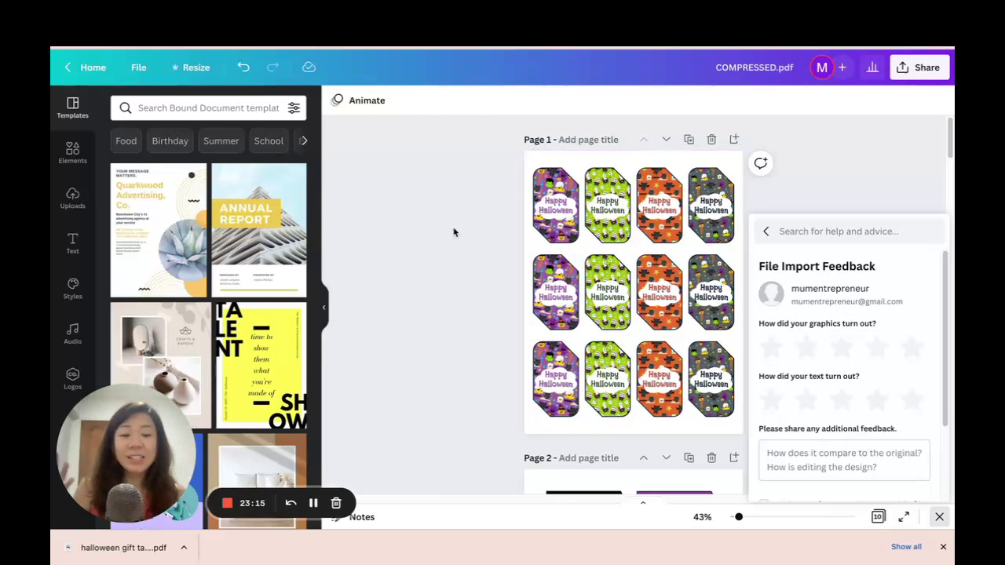
left_click(939, 516)
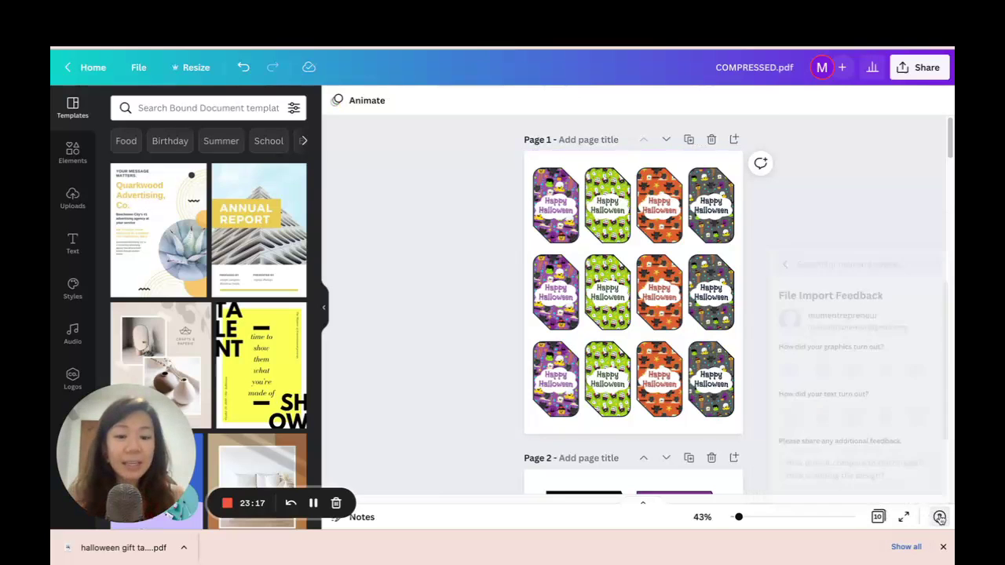